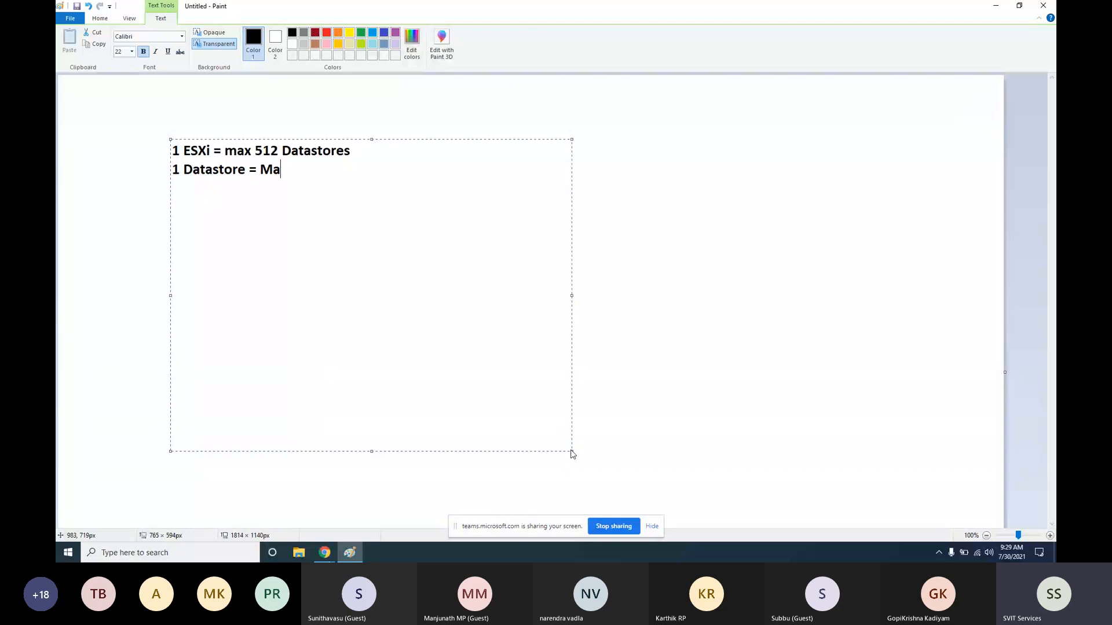
# Complete the note's second line as '1 Datastore = Max 64 TB', correcting 'Mas' to 'Max'
pyautogui.write('s 64 TB')
pyautogui.press('Left')
pyautogui.press('Left')
pyautogui.press('Left')
pyautogui.press('Left')
pyautogui.press('Left')
pyautogui.press('Left')
pyautogui.press('BackSpace')
pyautogui.write('x')
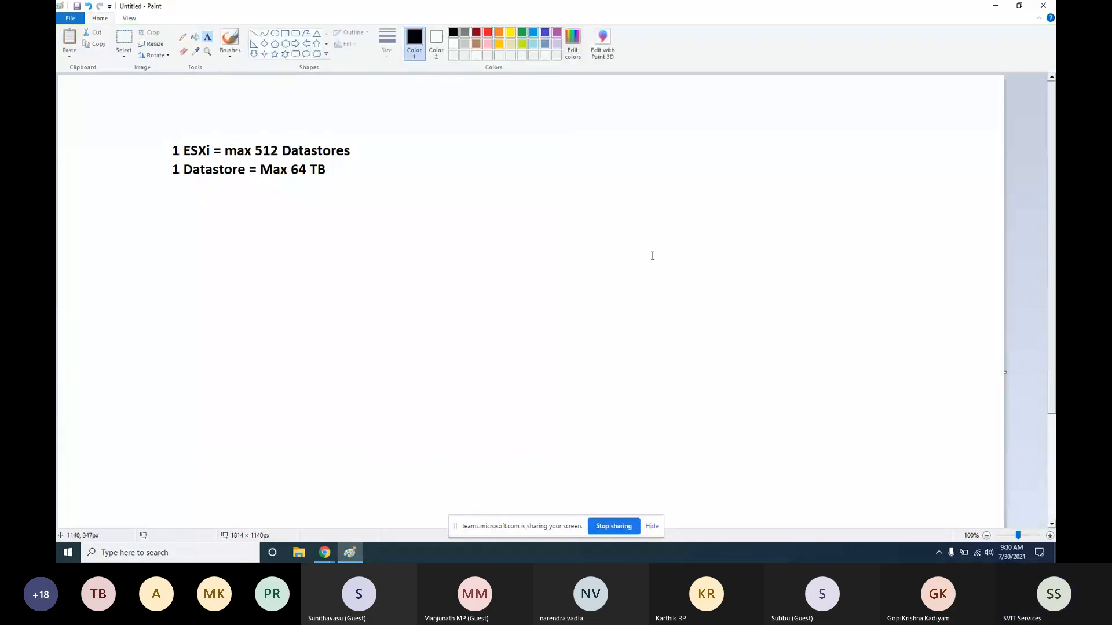
pyautogui.hotkey('alt', 'Tab')
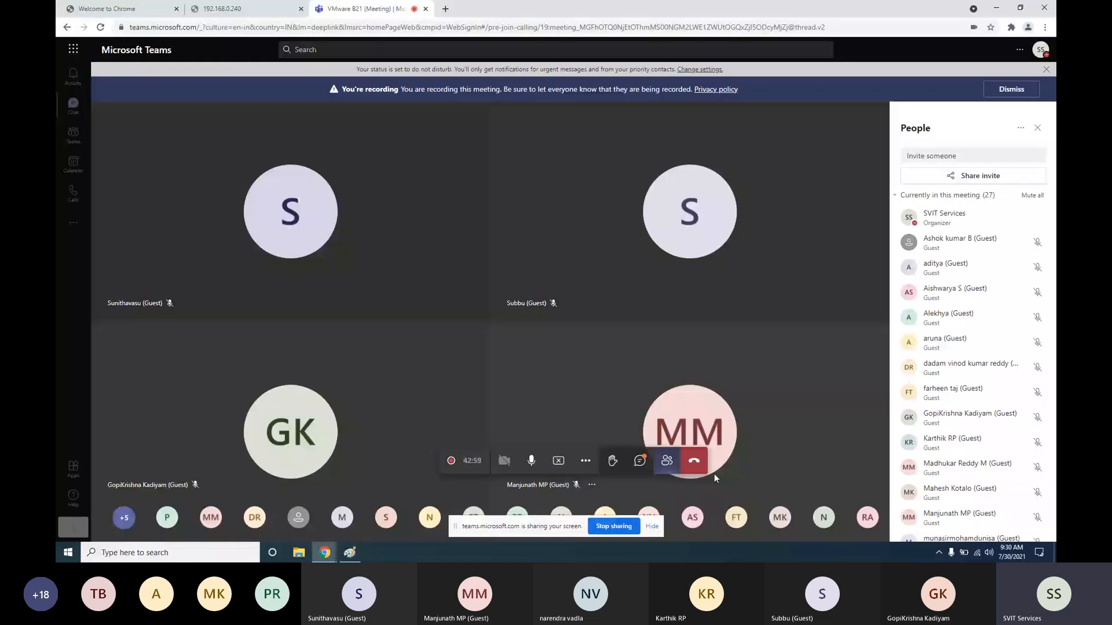
# Check the Teams meeting chat, then return to the Paint drawing
pyautogui.click(639, 460)
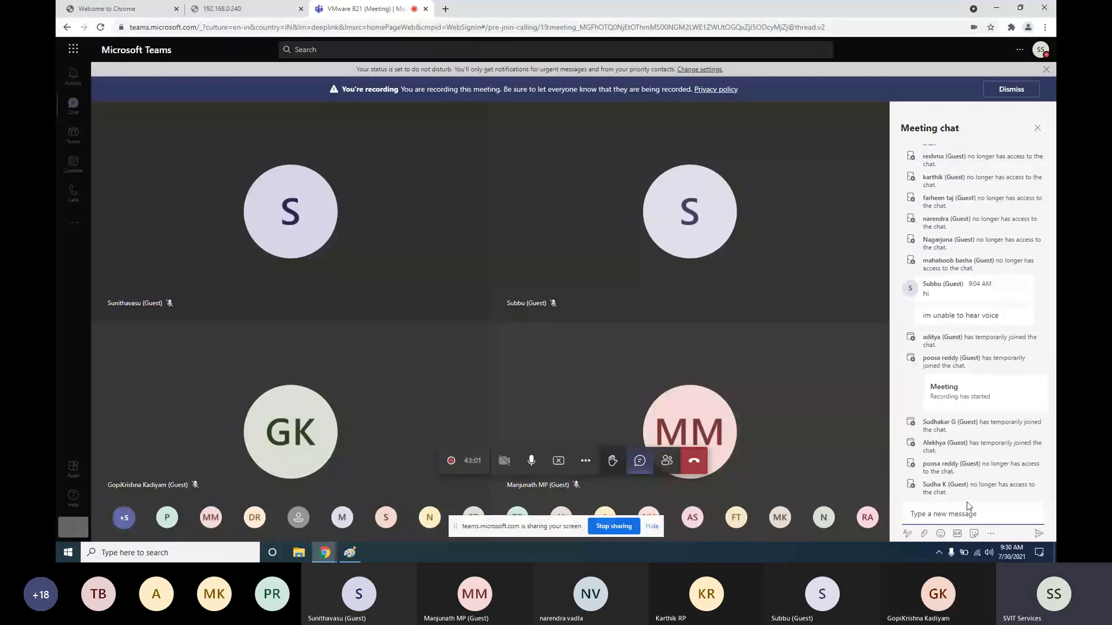
pyautogui.click(350, 553)
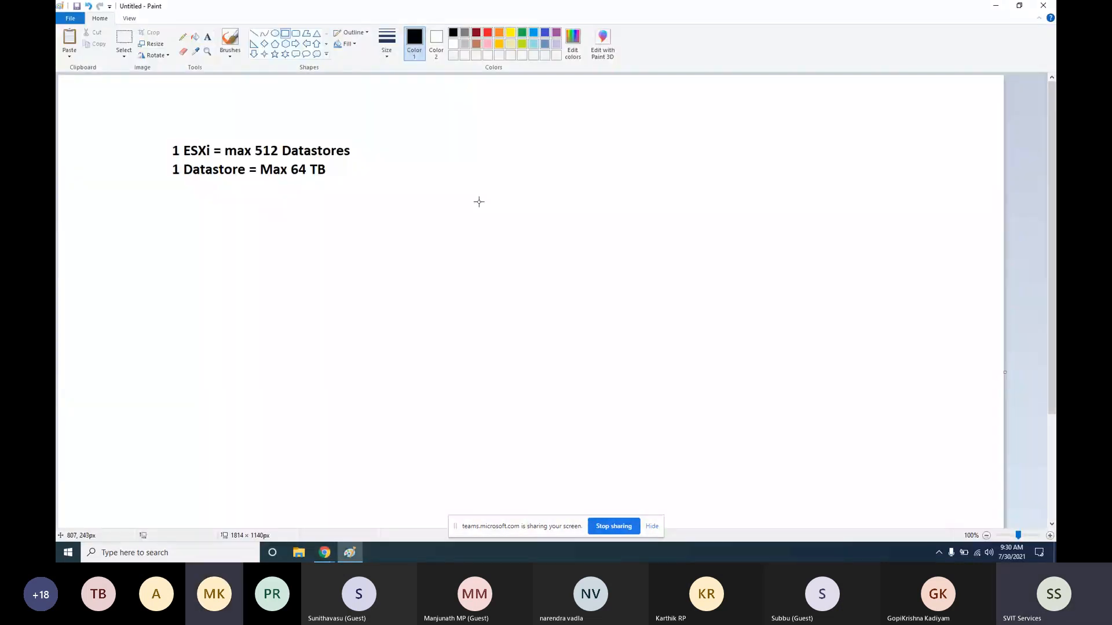
# Draw a large box, a small box to its right, and a tall rounded box further right
pyautogui.moveTo(512, 218); pyautogui.dragTo(612, 277)
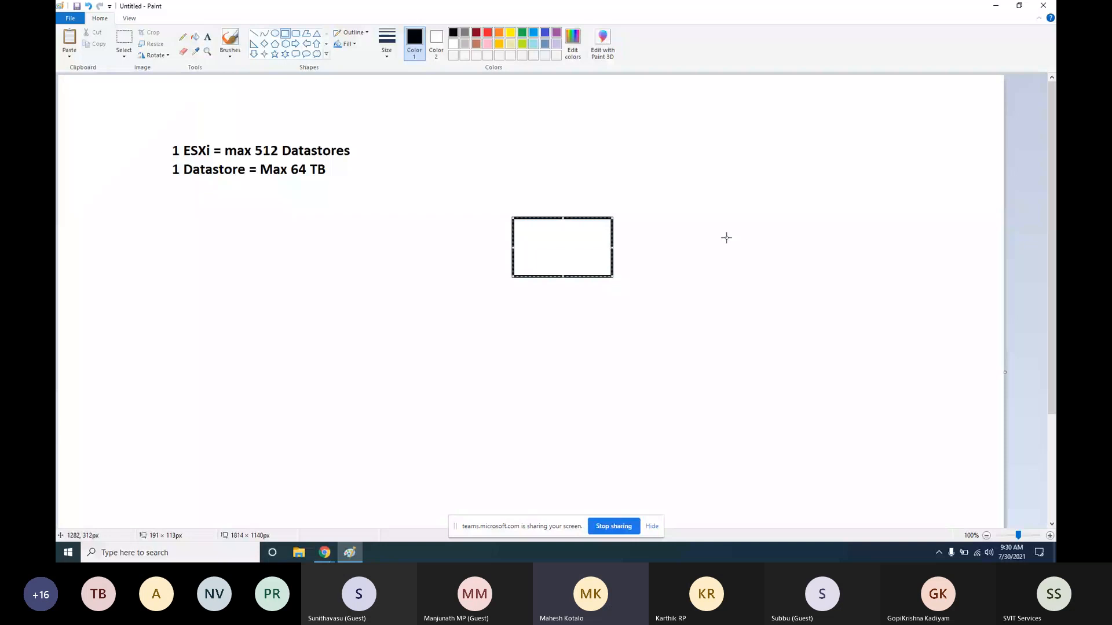
pyautogui.moveTo(726, 237)
pyautogui.mouseDown()
pyautogui.moveTo(763, 266)
pyautogui.moveTo(741, 260)
pyautogui.mouseUp()
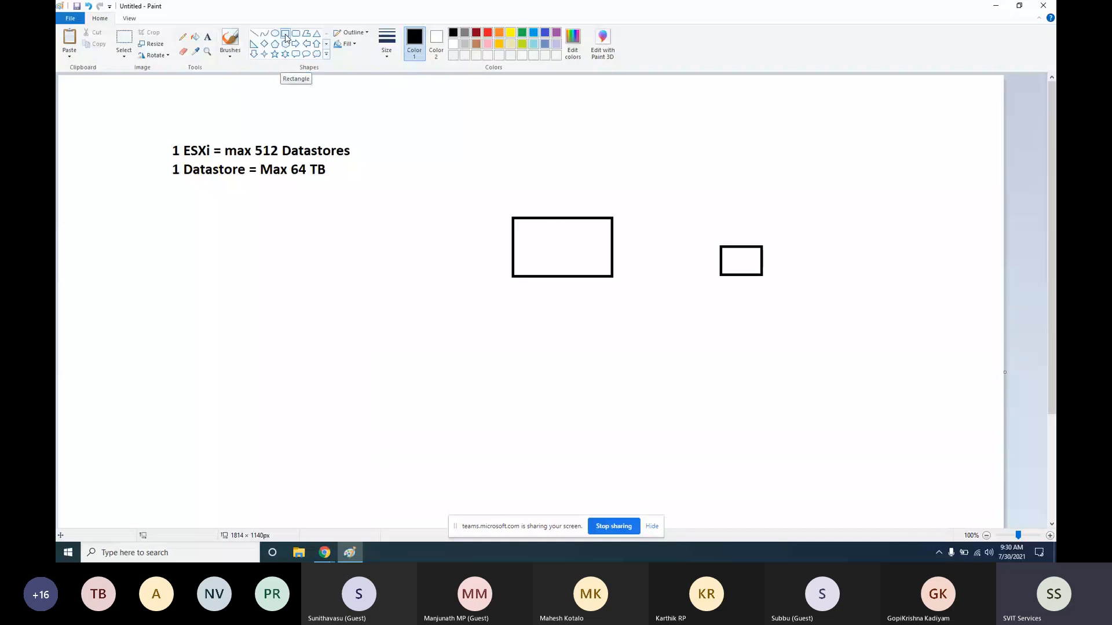
pyautogui.click(296, 33)
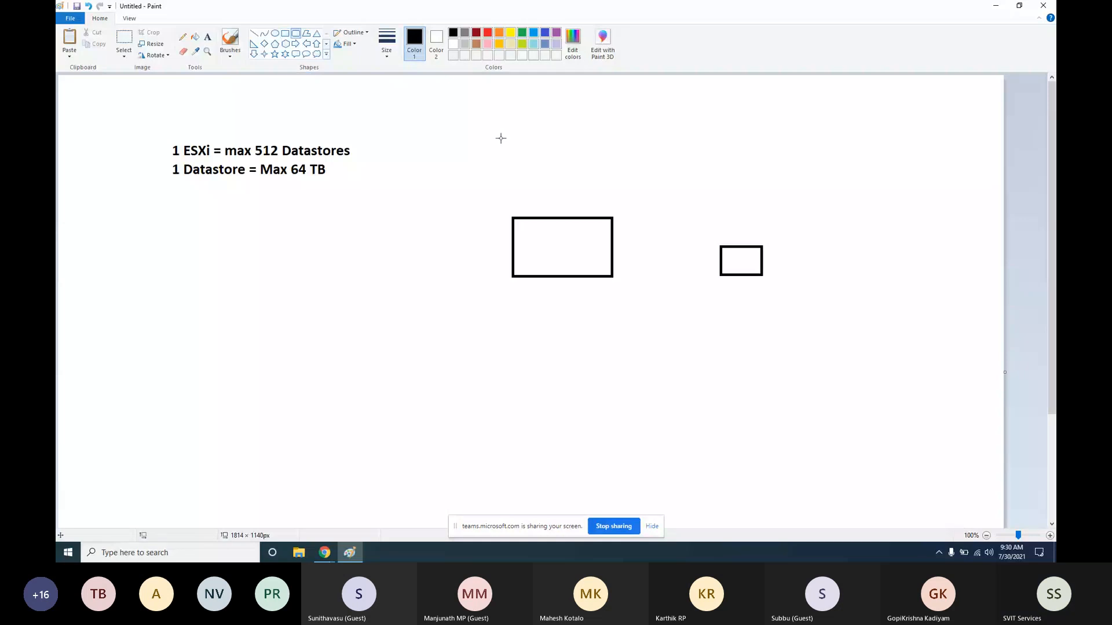
pyautogui.moveTo(820, 190); pyautogui.dragTo(927, 402)
pyautogui.click(751, 408)
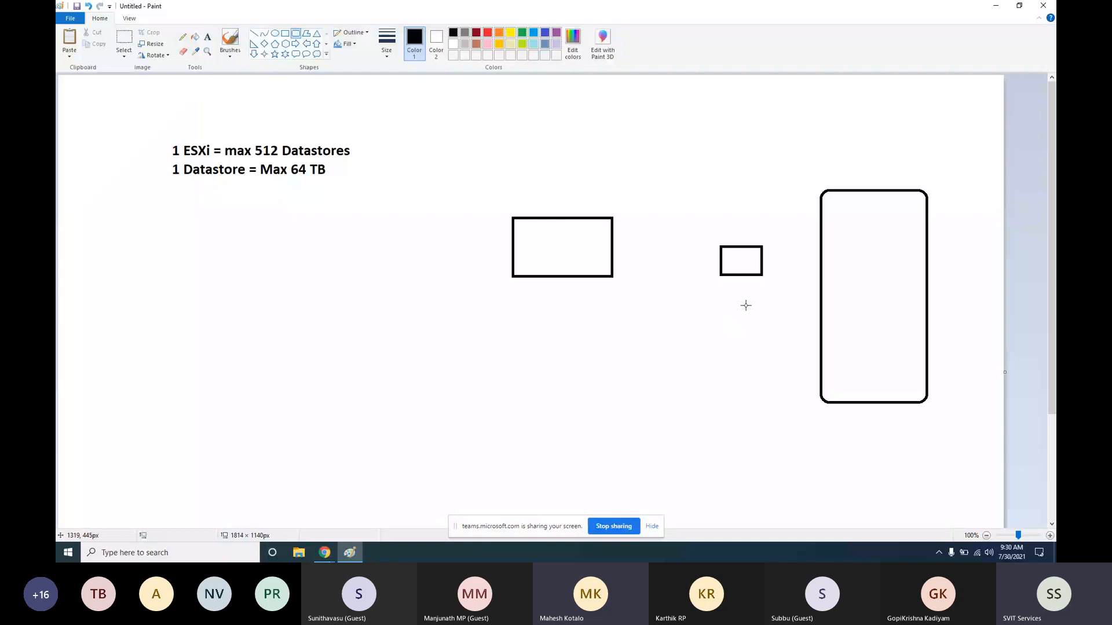
# Divide the tall box with three horizontal lines and draw a line from the large box toward it
pyautogui.click(254, 33)
pyautogui.moveTo(821, 228); pyautogui.dragTo(925, 225)
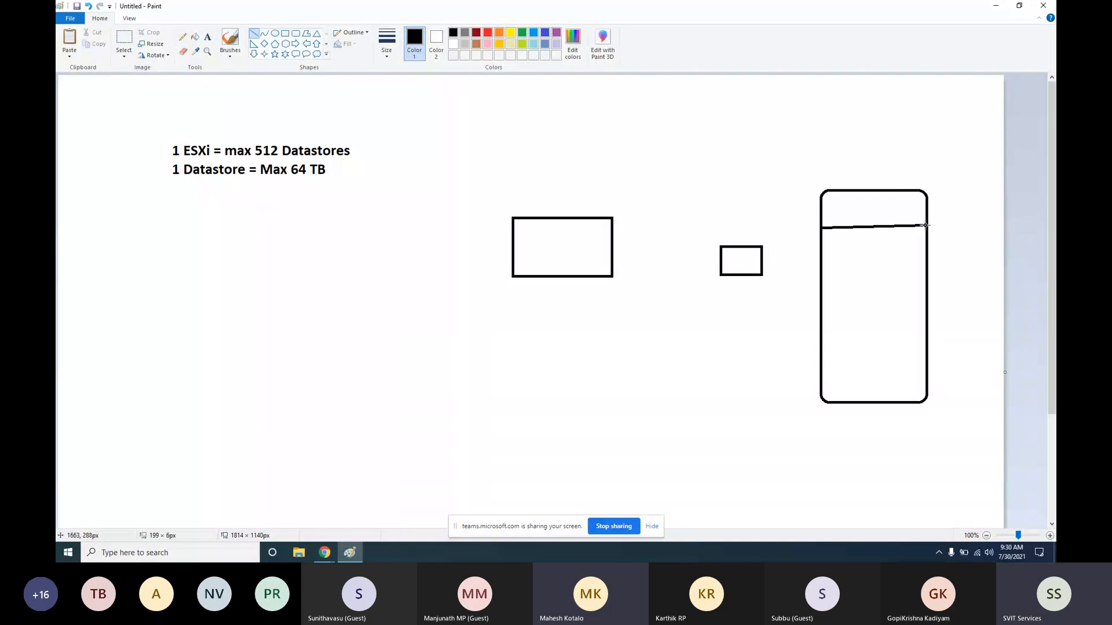
pyautogui.moveTo(823, 260); pyautogui.dragTo(927, 258)
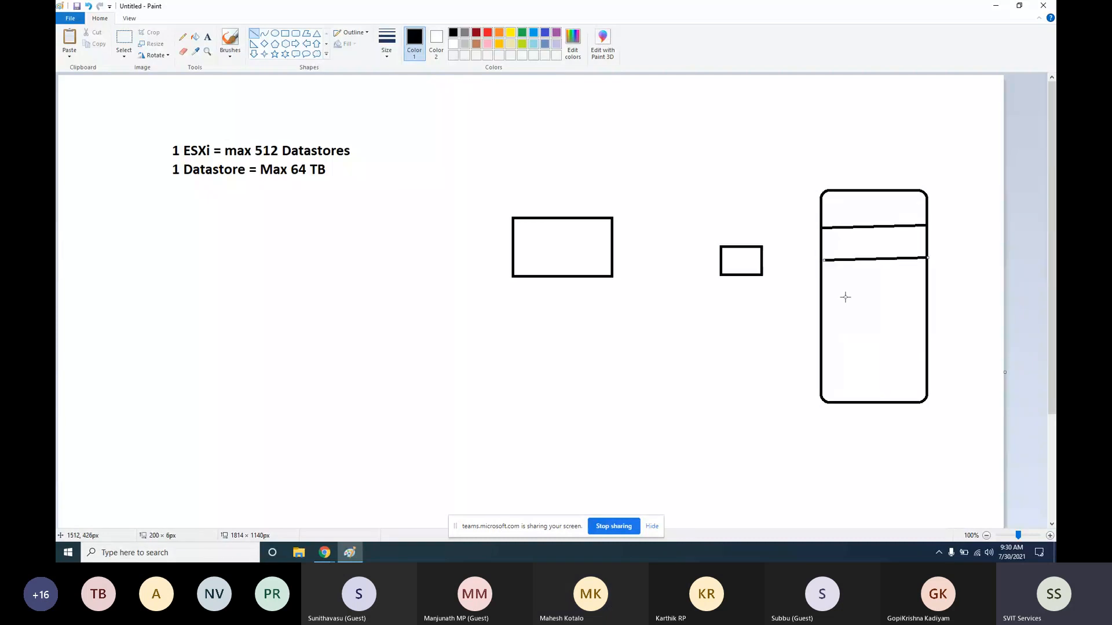
pyautogui.moveTo(823, 298); pyautogui.dragTo(936, 295)
pyautogui.moveTo(613, 252); pyautogui.dragTo(819, 263)
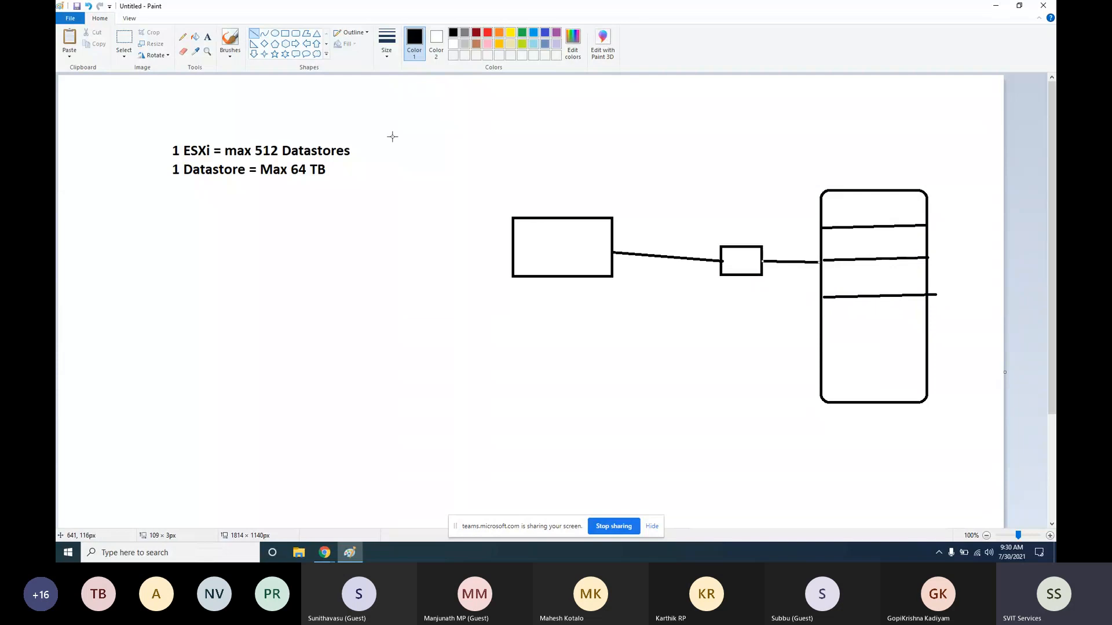
pyautogui.click(124, 40)
pyautogui.click(280, 141)
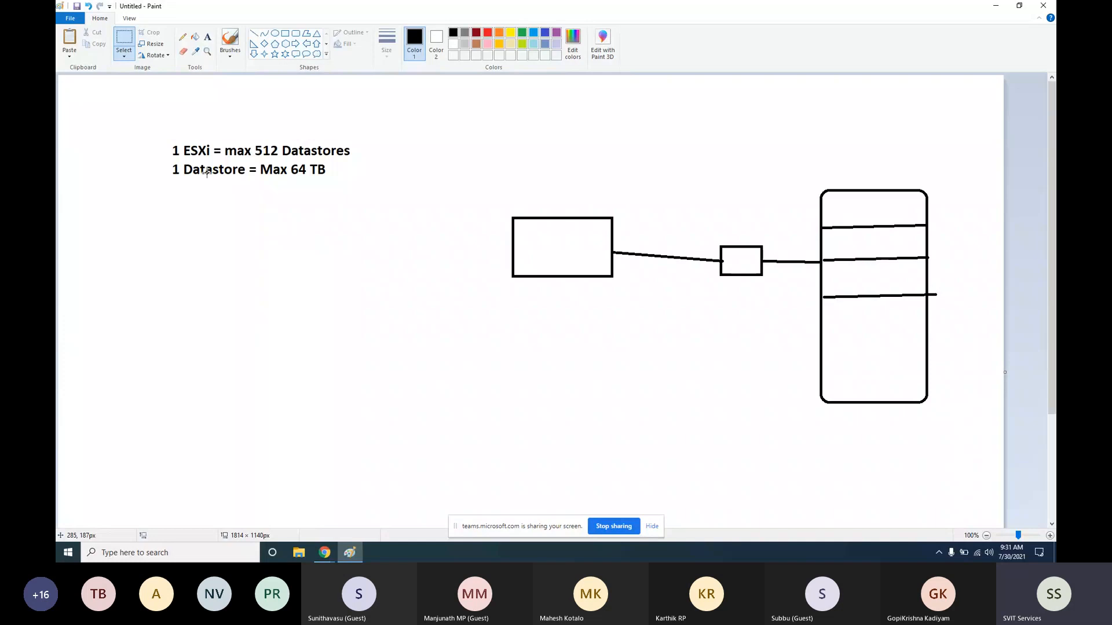
# Label the tall box '30 gb' and '4 tb' in a text box at its right
pyautogui.click(210, 38)
pyautogui.click(939, 192)
pyautogui.write('30 gb')
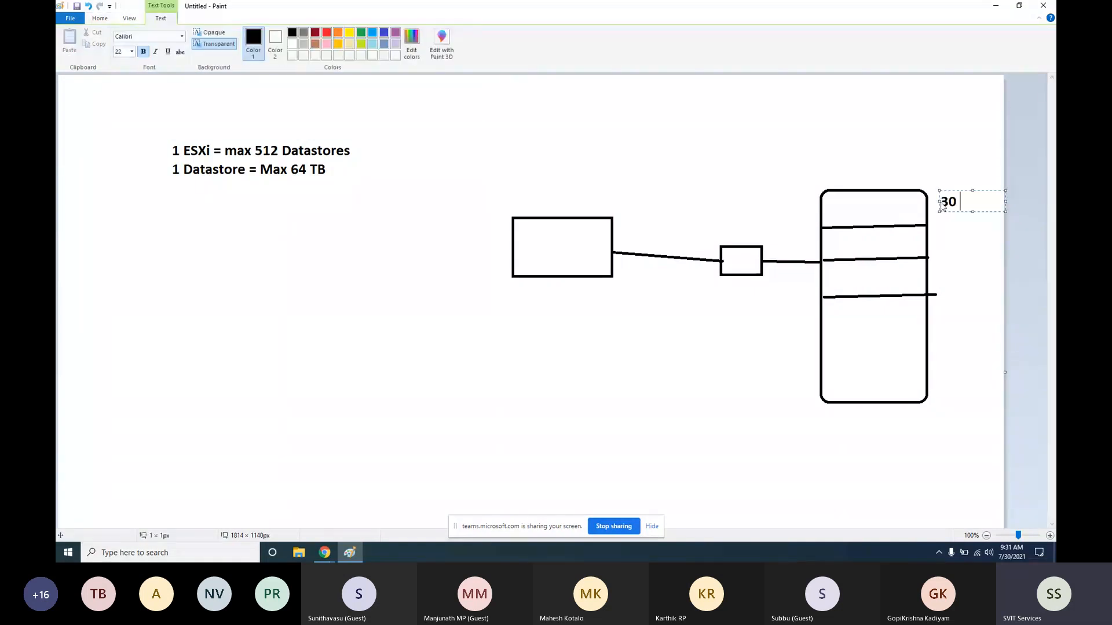
pyautogui.press('Return')
pyautogui.press('Return')
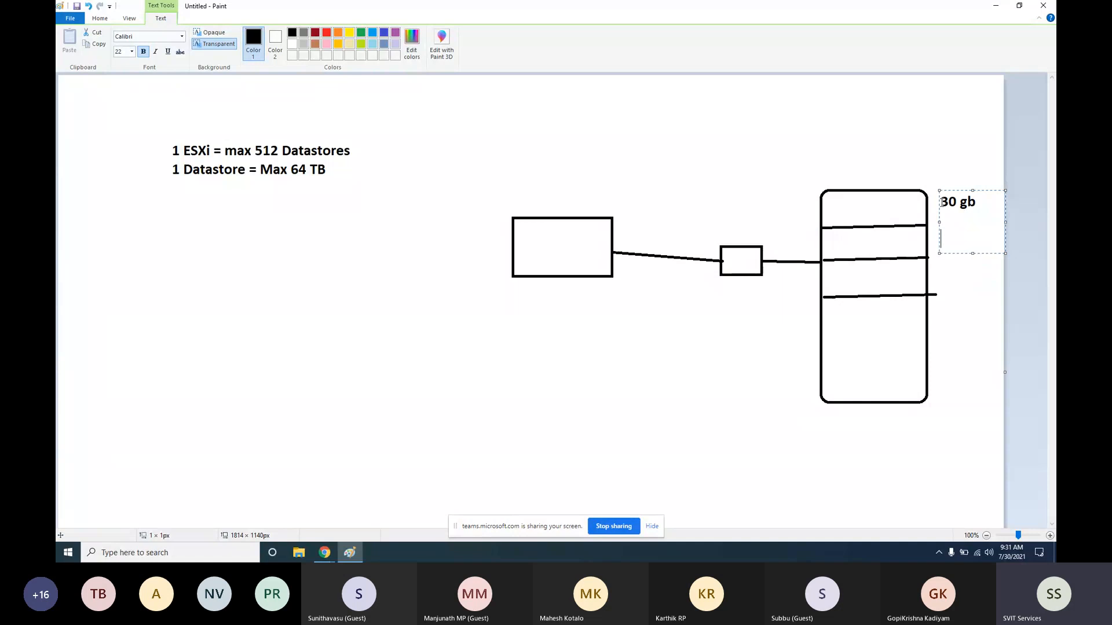
pyautogui.write('4 tb')
# List 4 TB, 6 TB, 2 Tb, 10 Tb and 12 TB in a text box on the left
pyautogui.moveTo(206, 267); pyautogui.dragTo(538, 439)
pyautogui.write('4 TB')
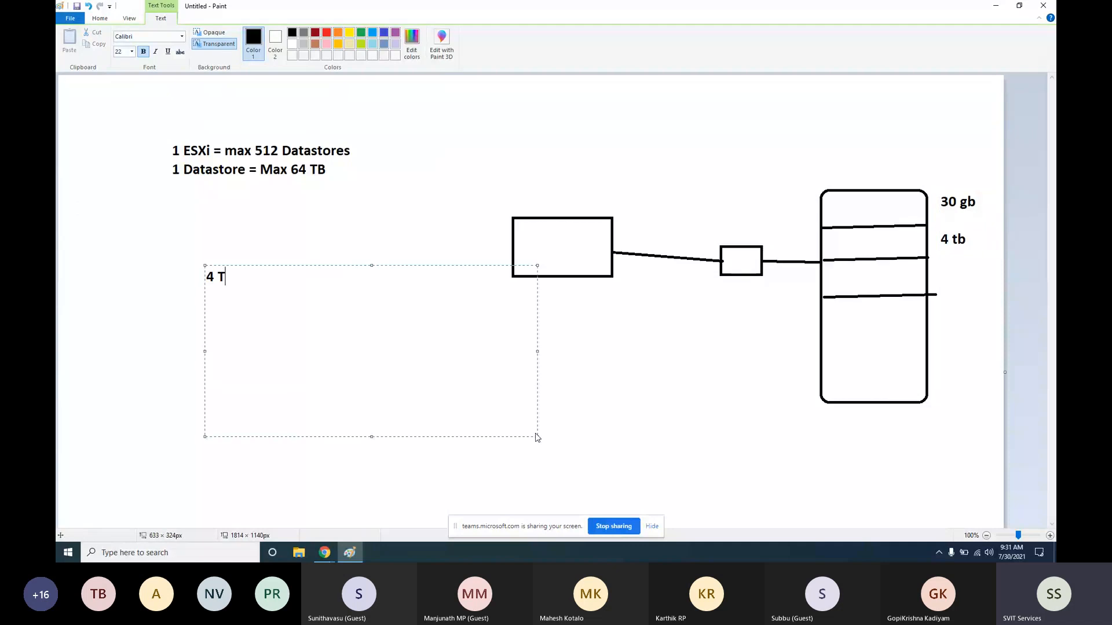
pyautogui.press('Return')
pyautogui.write('6 Tb')
pyautogui.press('BackSpace')
pyautogui.write('B')
pyautogui.press('Return')
pyautogui.press('Return')
pyautogui.write('2 Tb')
pyautogui.press('Return')
pyautogui.press('Return')
pyautogui.write('10 Tb')
pyautogui.press('Return')
pyautogui.press('Return')
pyautogui.press('Return')
pyautogui.write('12 TB')
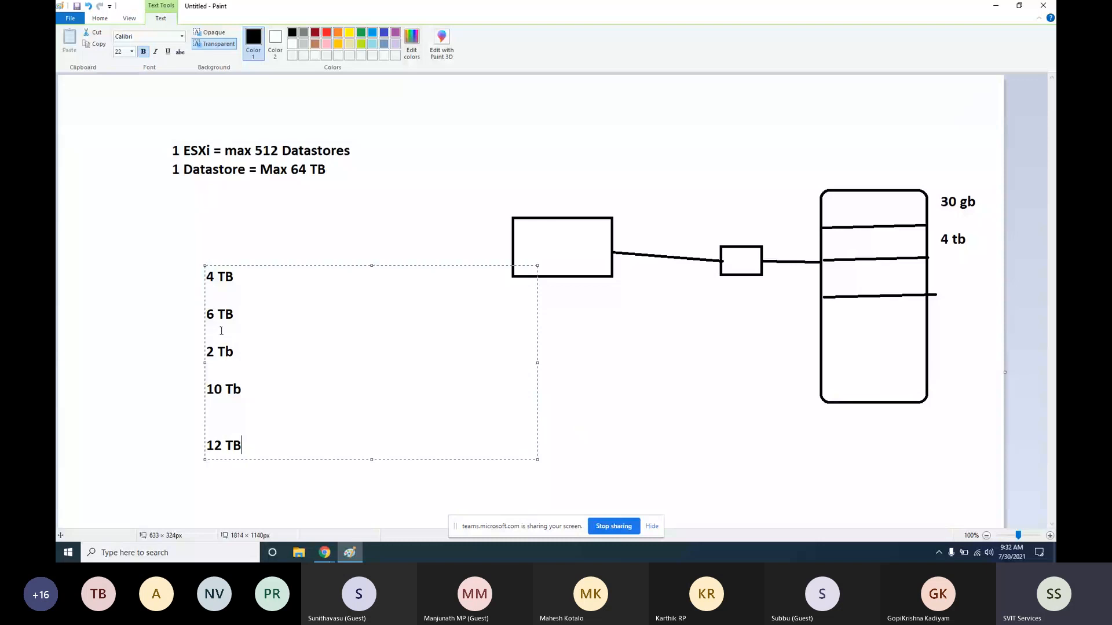
# Highlight the size list lines, then commit the text to the canvas
pyautogui.moveTo(206, 270); pyautogui.dragTo(271, 336)
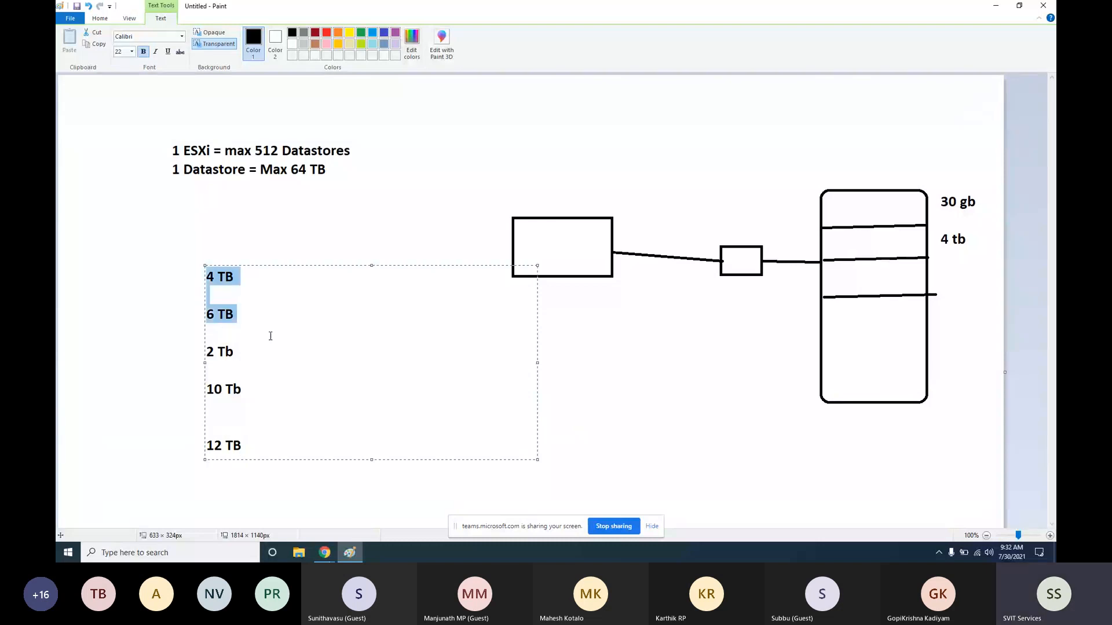
pyautogui.click(244, 448)
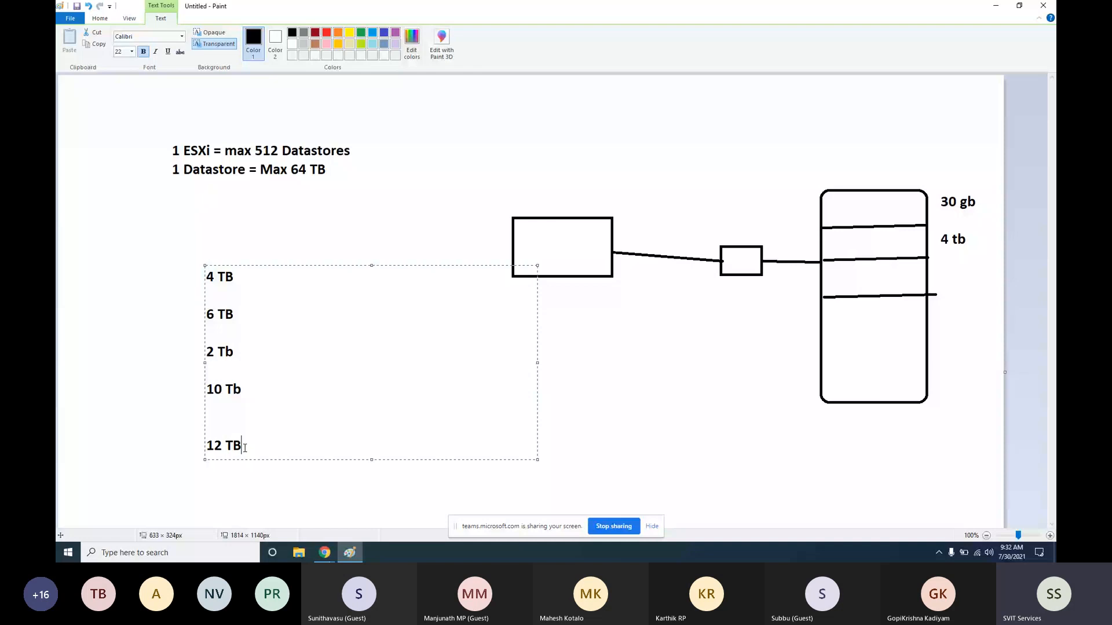
pyautogui.moveTo(244, 448); pyautogui.dragTo(266, 325)
pyautogui.click(324, 169)
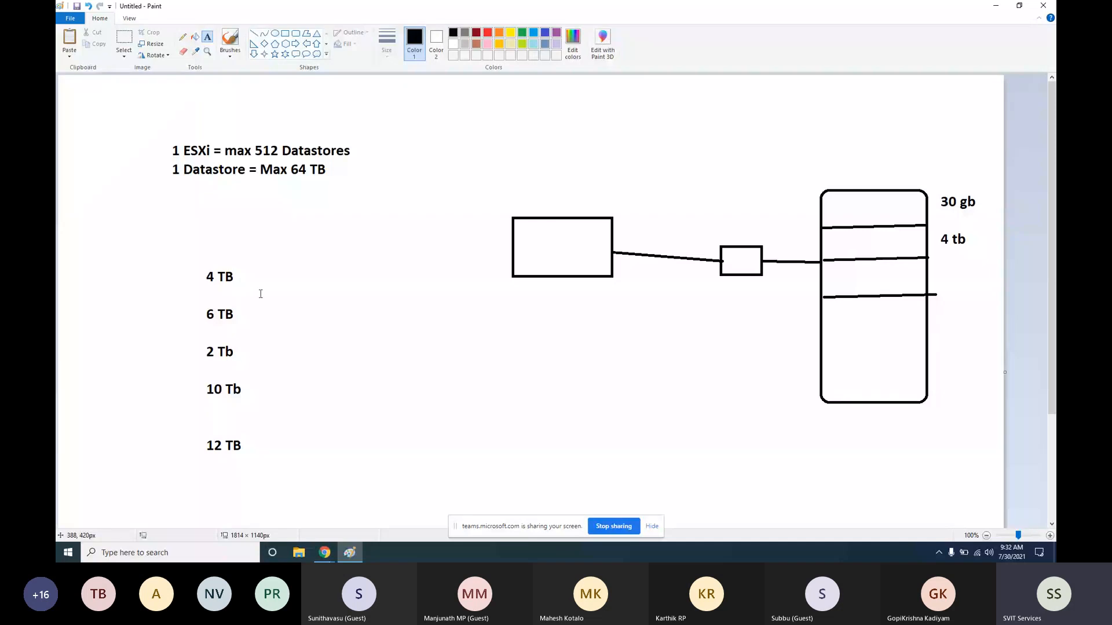
pyautogui.click(324, 553)
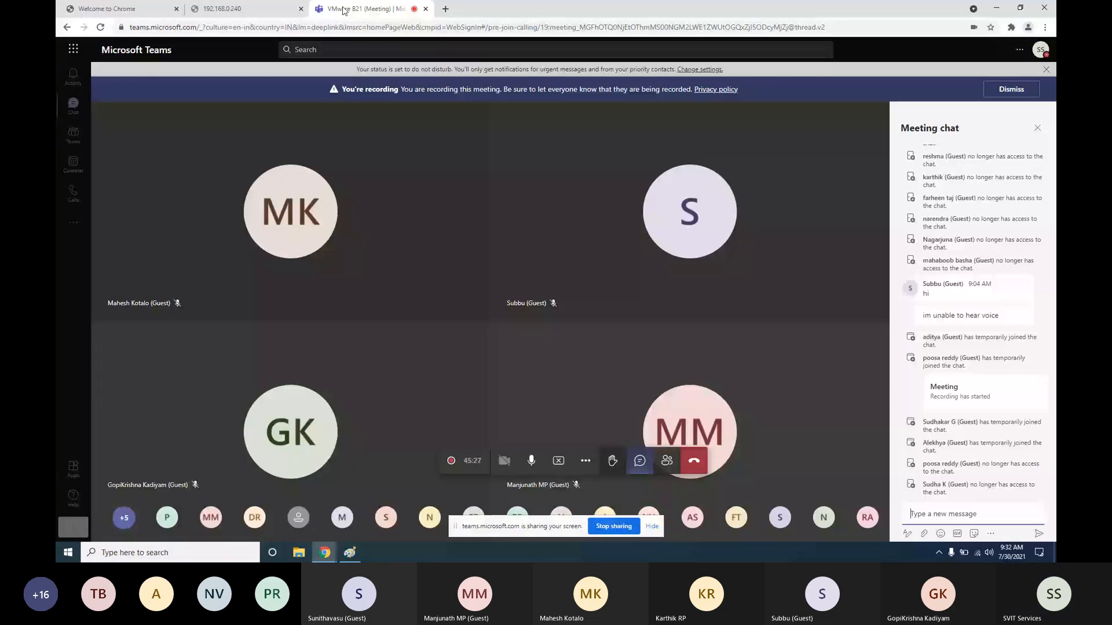
pyautogui.click(243, 9)
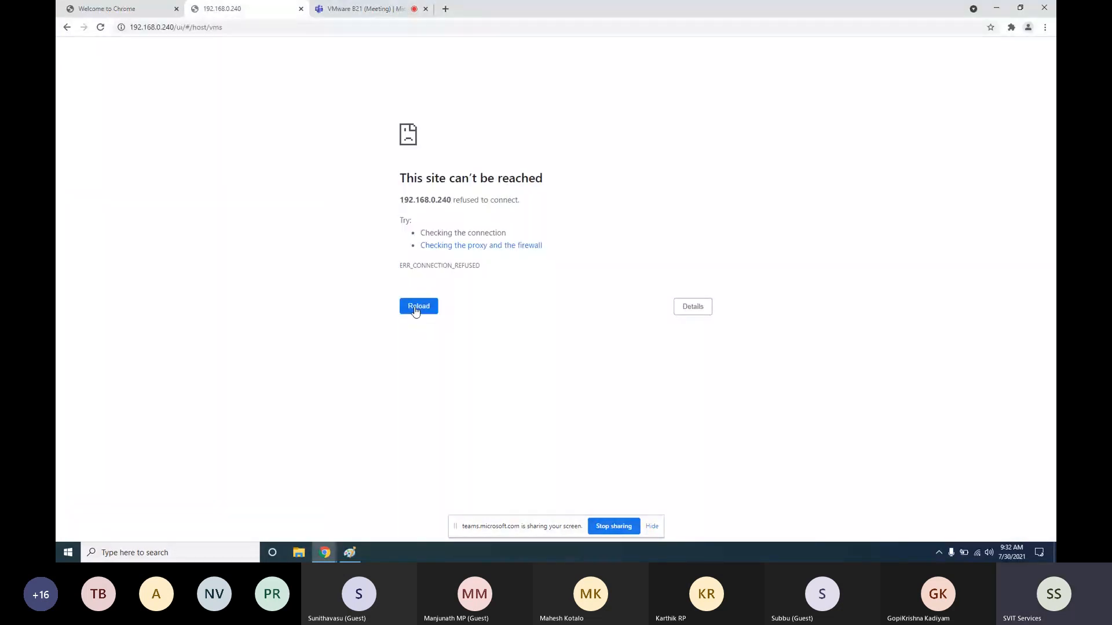
pyautogui.click(416, 311)
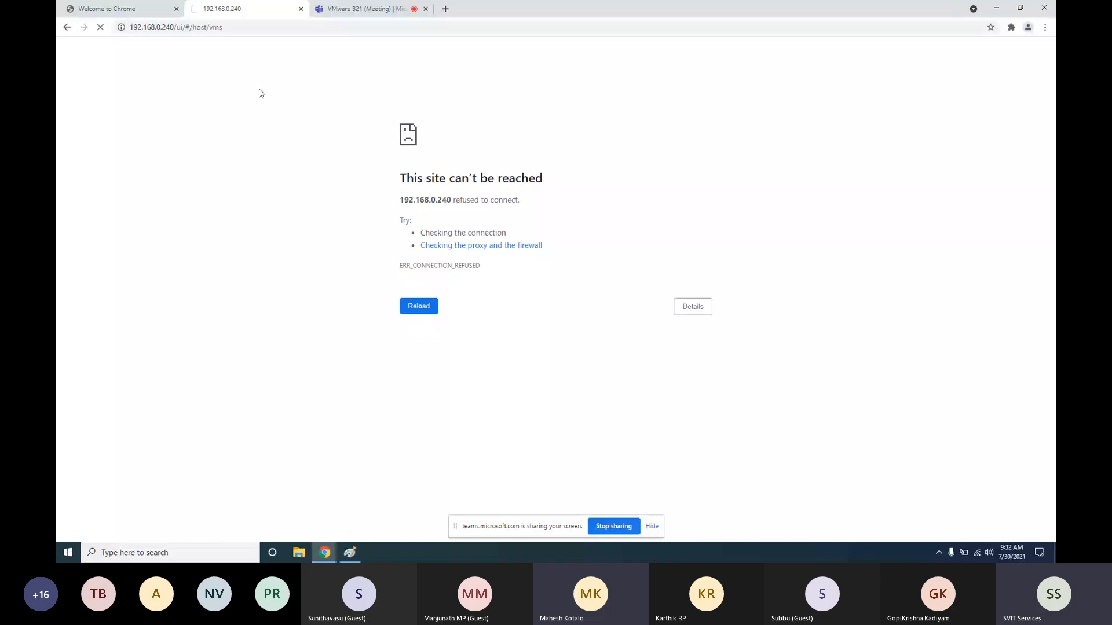
pyautogui.hotkey('ctrl', 'Tab')
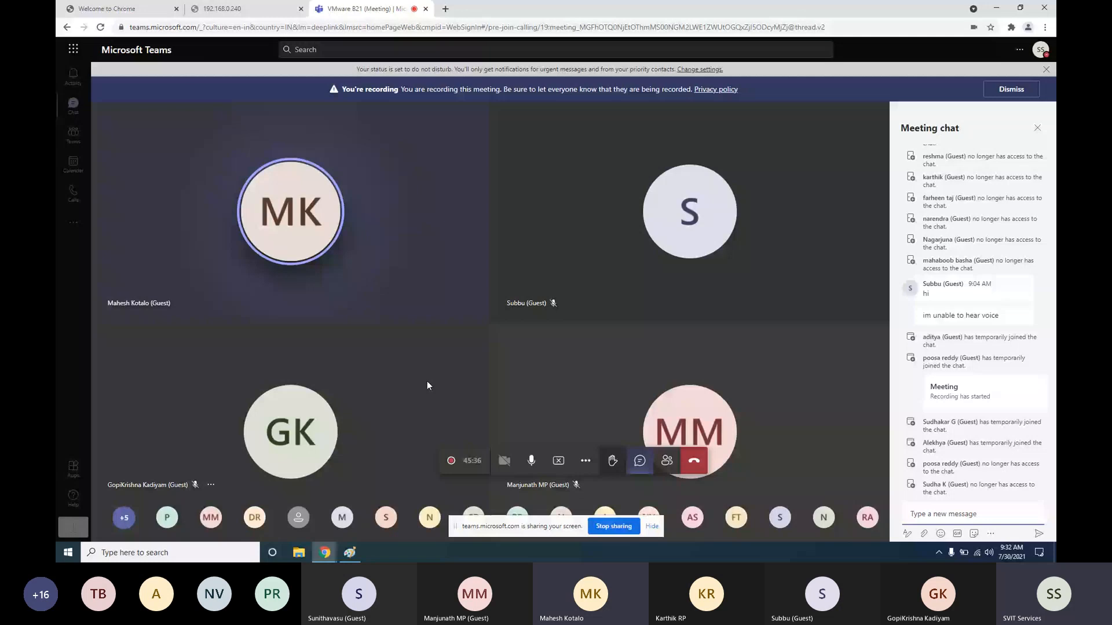
pyautogui.hotkey('alt', 'Tab')
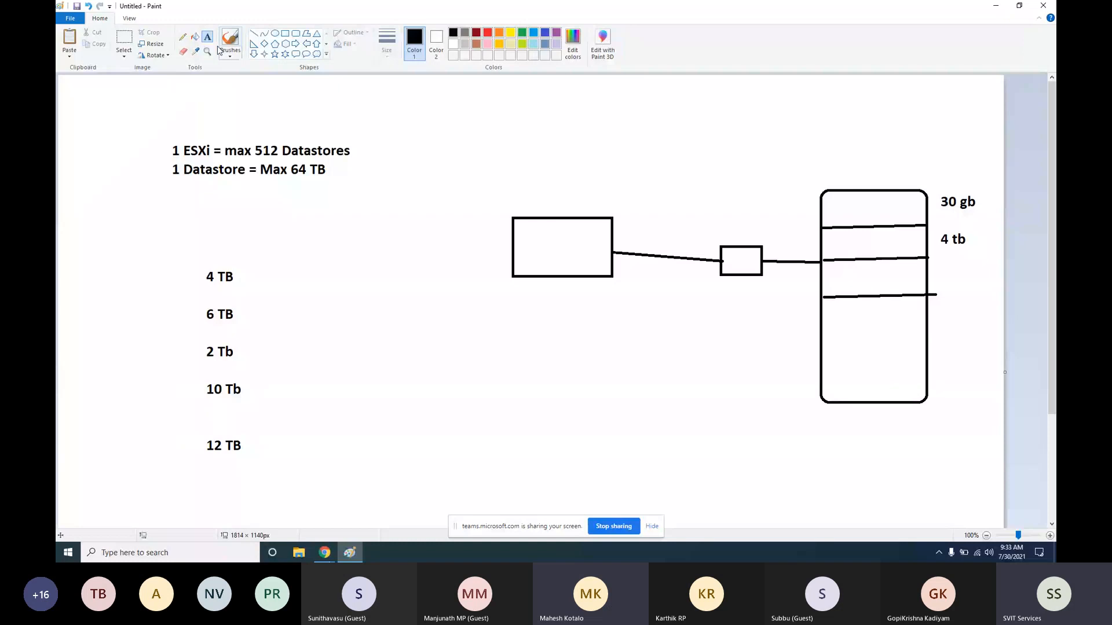
# Pencil a freehand loop from the large box down to a rough box beneath, plus a scribble
pyautogui.click(183, 37)
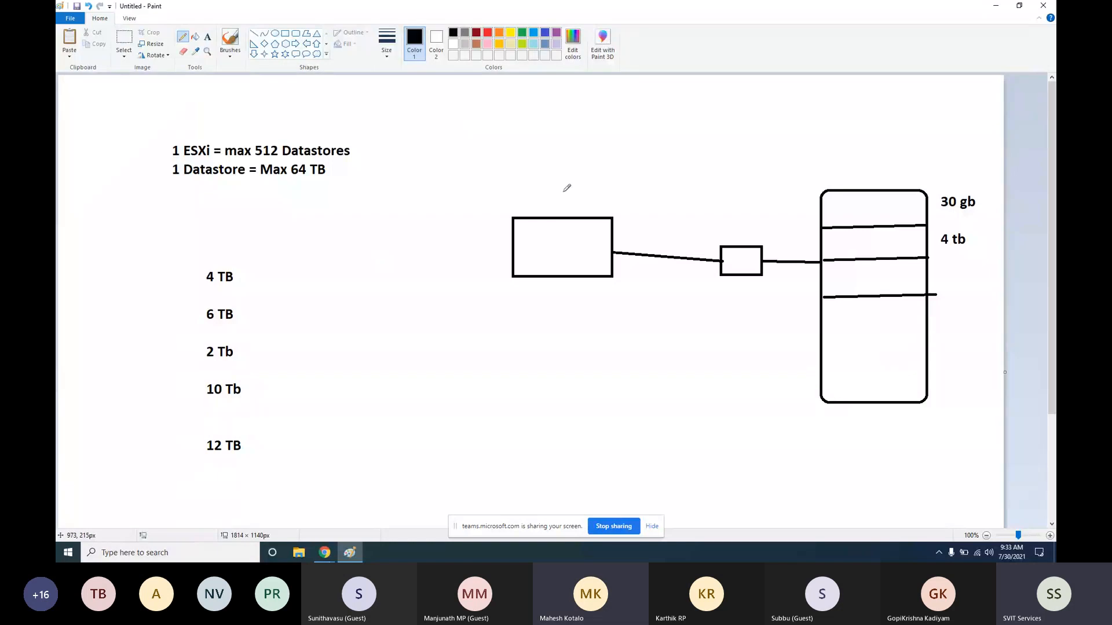
pyautogui.moveTo(534, 208)
pyautogui.mouseDown()
pyautogui.moveTo(563, 171)
pyautogui.moveTo(575, 178)
pyautogui.moveTo(447, 323)
pyautogui.moveTo(524, 316)
pyautogui.moveTo(612, 378)
pyautogui.moveTo(518, 346)
pyautogui.mouseUp()
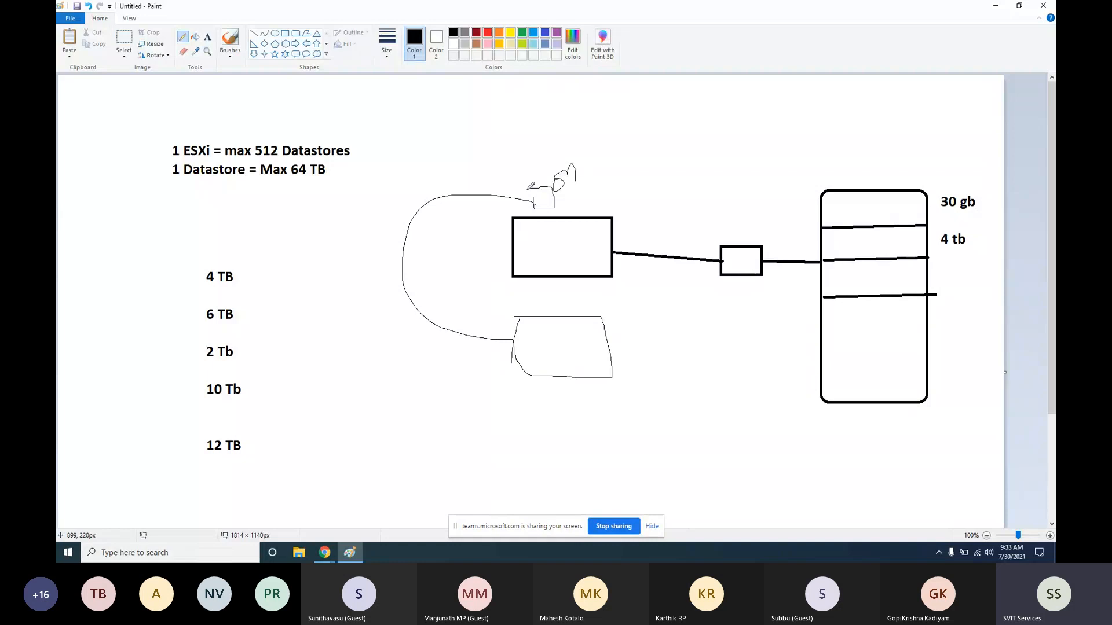
pyautogui.moveTo(574, 187)
pyautogui.mouseDown()
pyautogui.moveTo(575, 202)
pyautogui.moveTo(598, 202)
pyautogui.mouseUp()
pyautogui.moveTo(585, 194)
pyautogui.mouseDown()
pyautogui.moveTo(607, 183)
pyautogui.moveTo(429, 276)
pyautogui.moveTo(533, 328)
pyautogui.mouseUp()
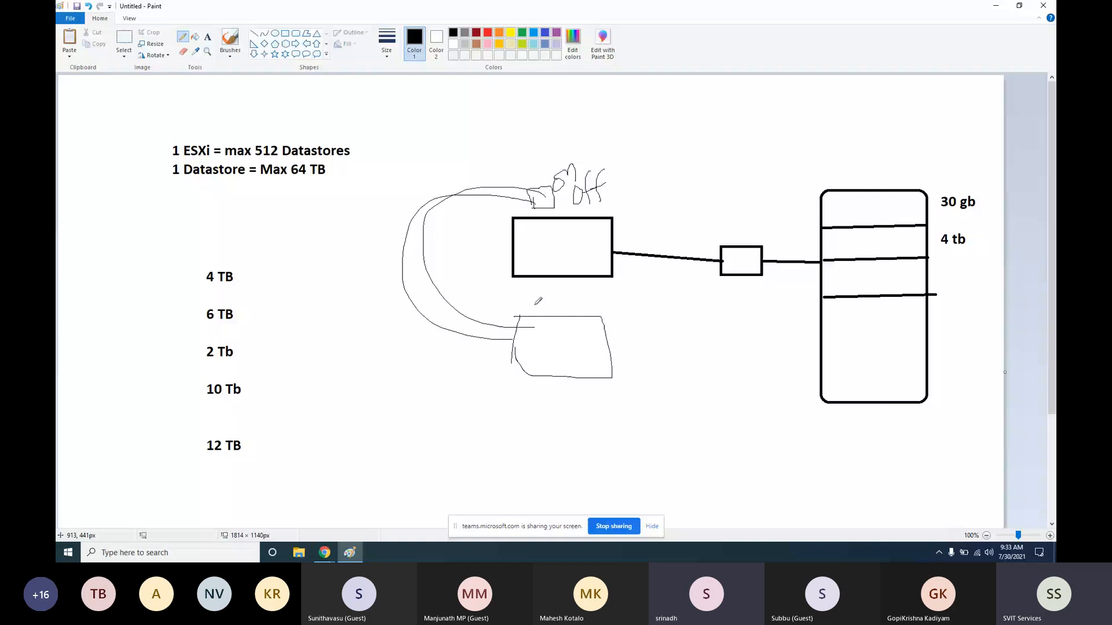
# Erase the whole box diagram with its sketches, keeping the datastore note and size list
pyautogui.click(325, 543)
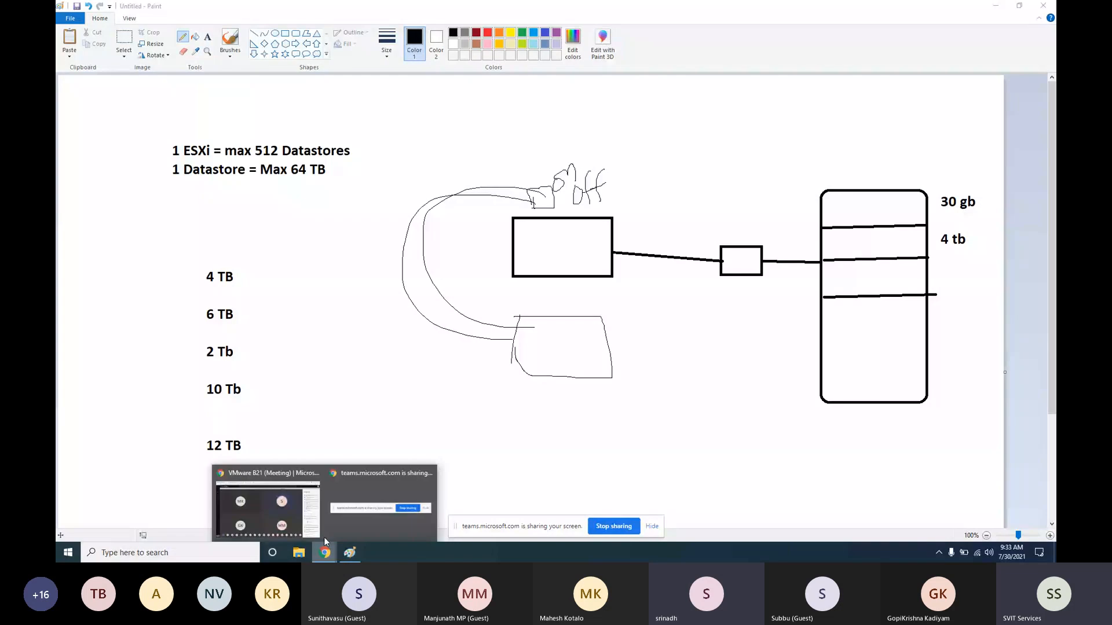
pyautogui.click(362, 354)
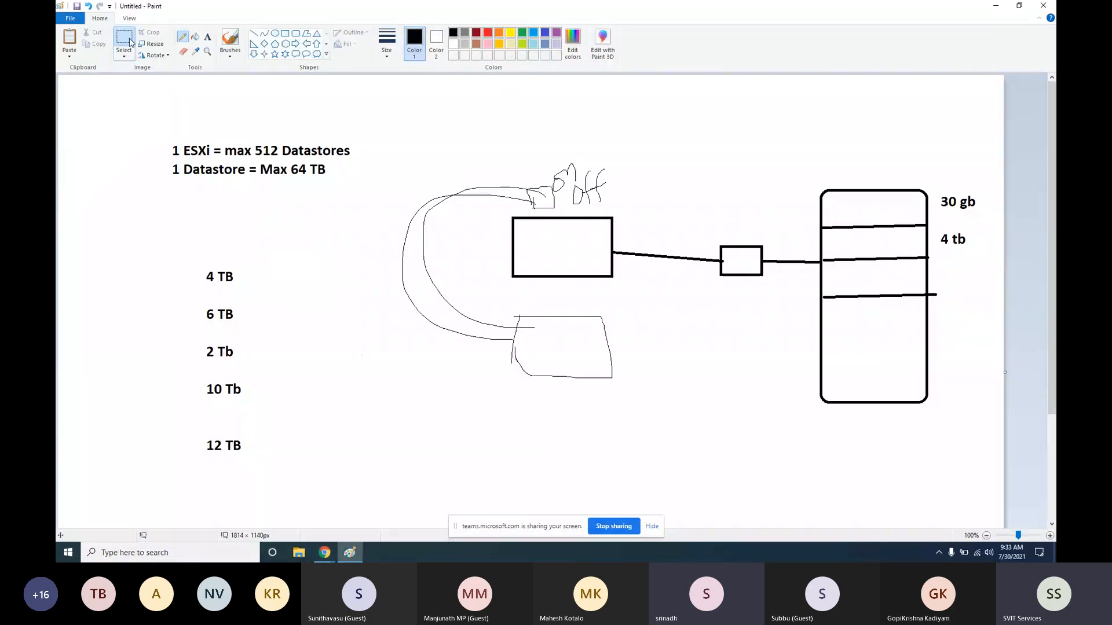
pyautogui.click(129, 42)
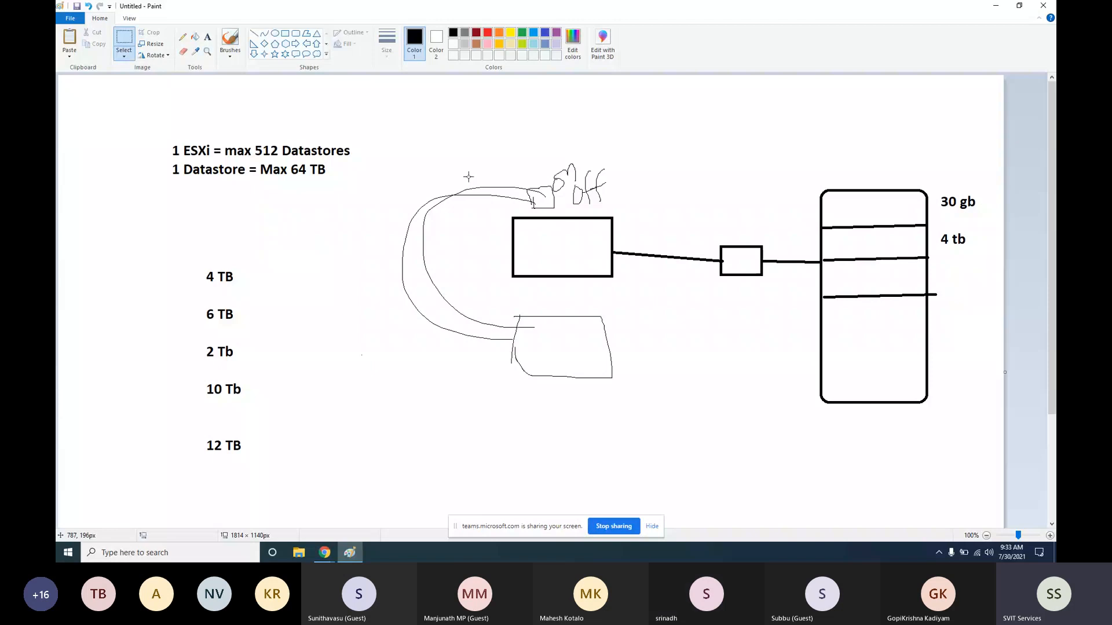
pyautogui.moveTo(392, 137); pyautogui.dragTo(991, 434)
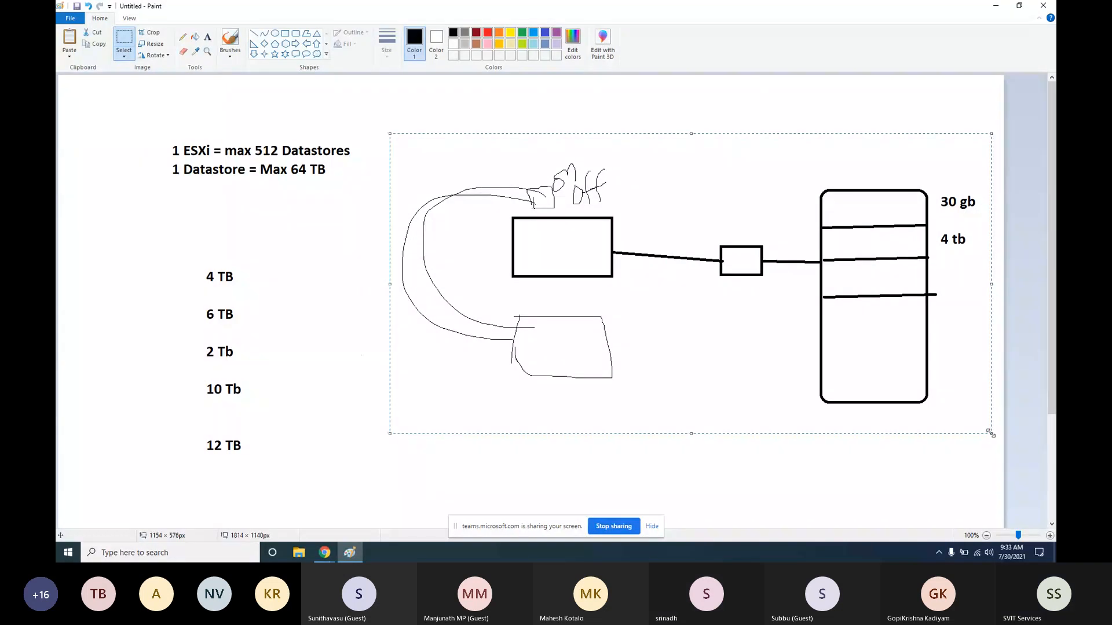
pyautogui.press('Delete')
pyautogui.click(70, 18)
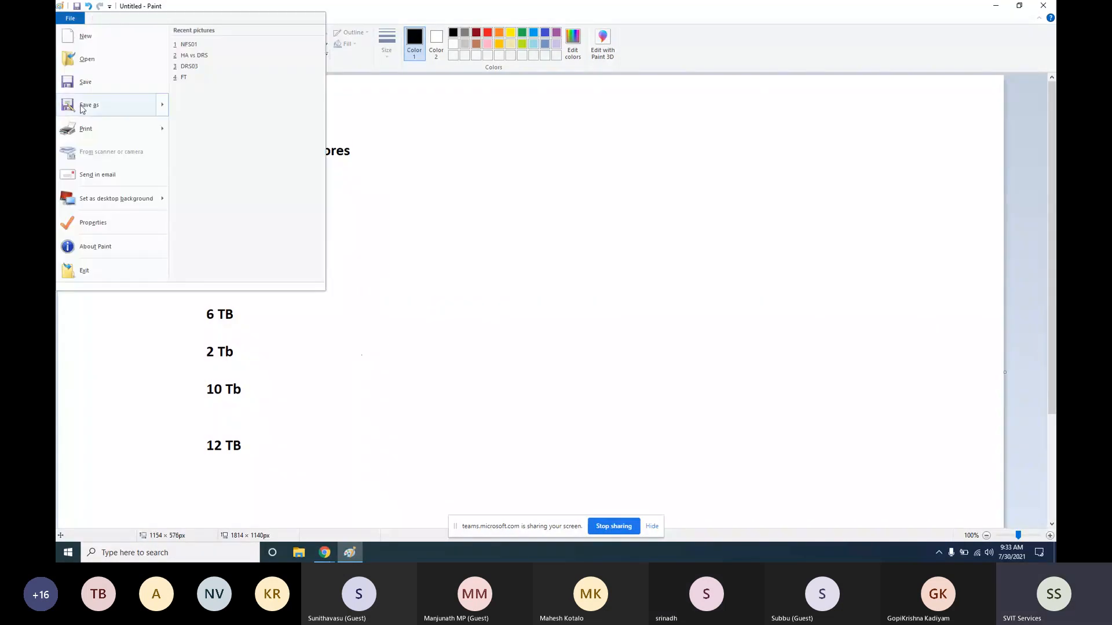
# Save the drawing as a JPEG named 'Host DS max' in the vSphere B21 folder
pyautogui.click(81, 106)
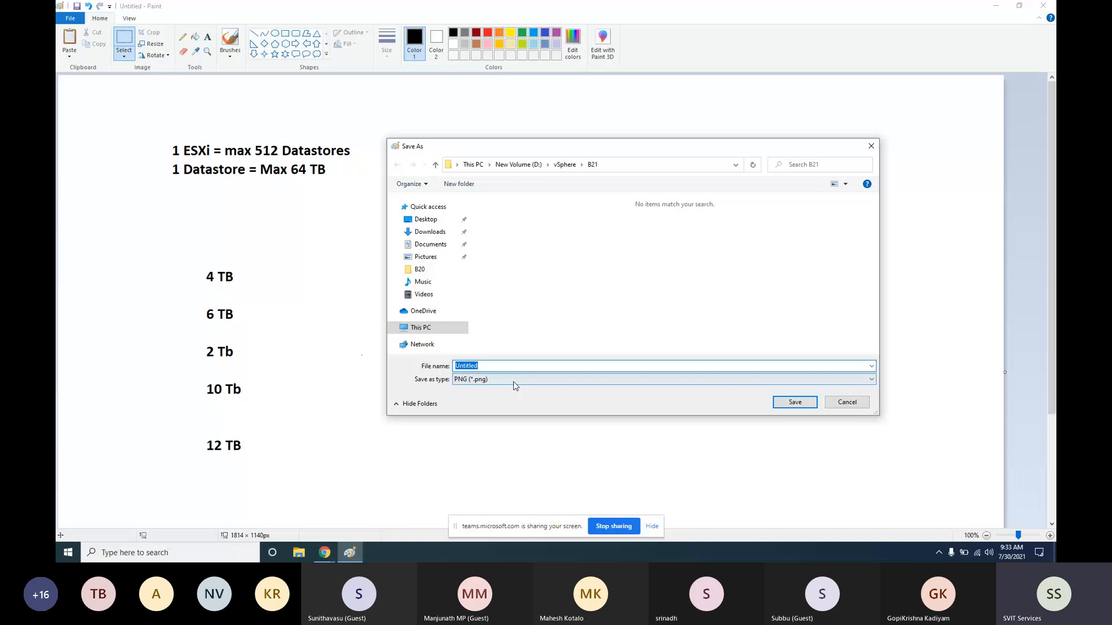
pyautogui.click(514, 382)
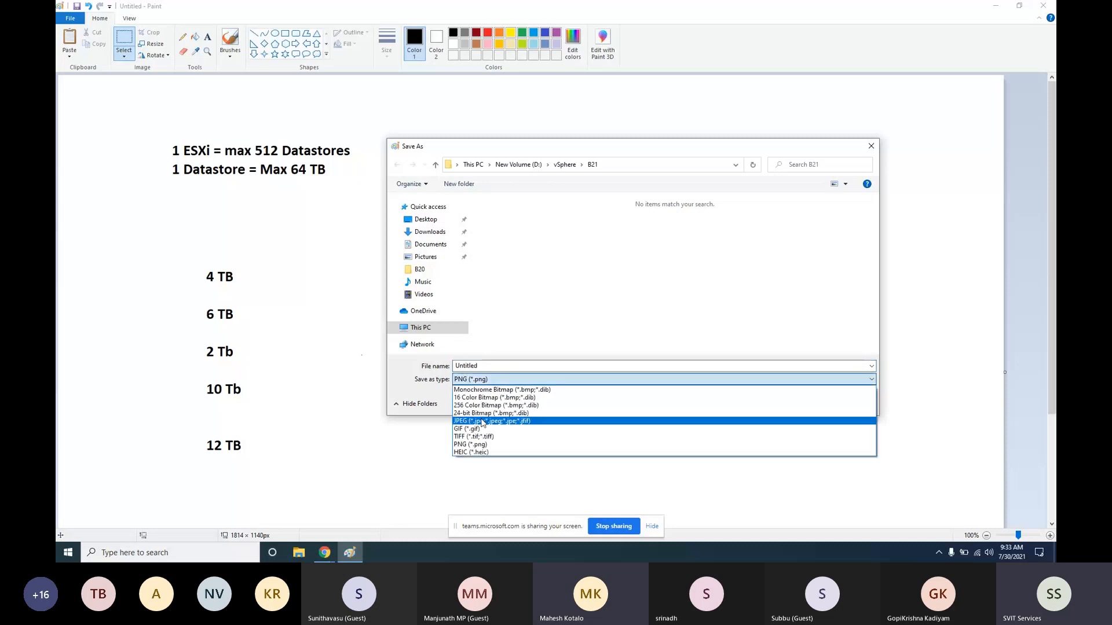
pyautogui.click(482, 421)
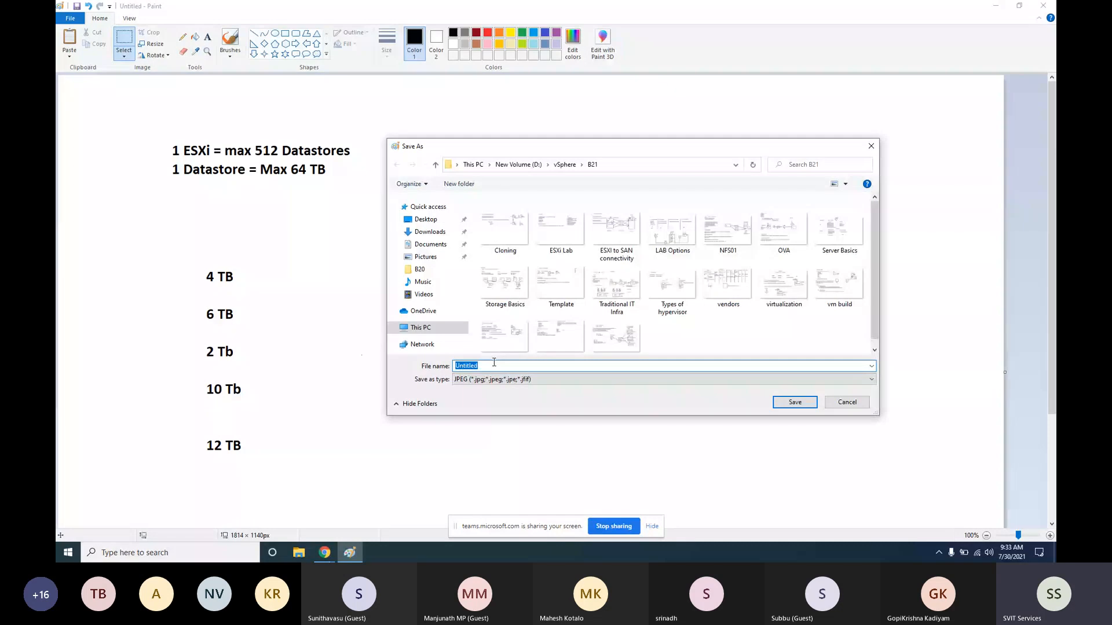
pyautogui.write('Host m')
pyautogui.press('BackSpace')
pyautogui.write('DS max')
pyautogui.hotkey('alt', 'Tab')
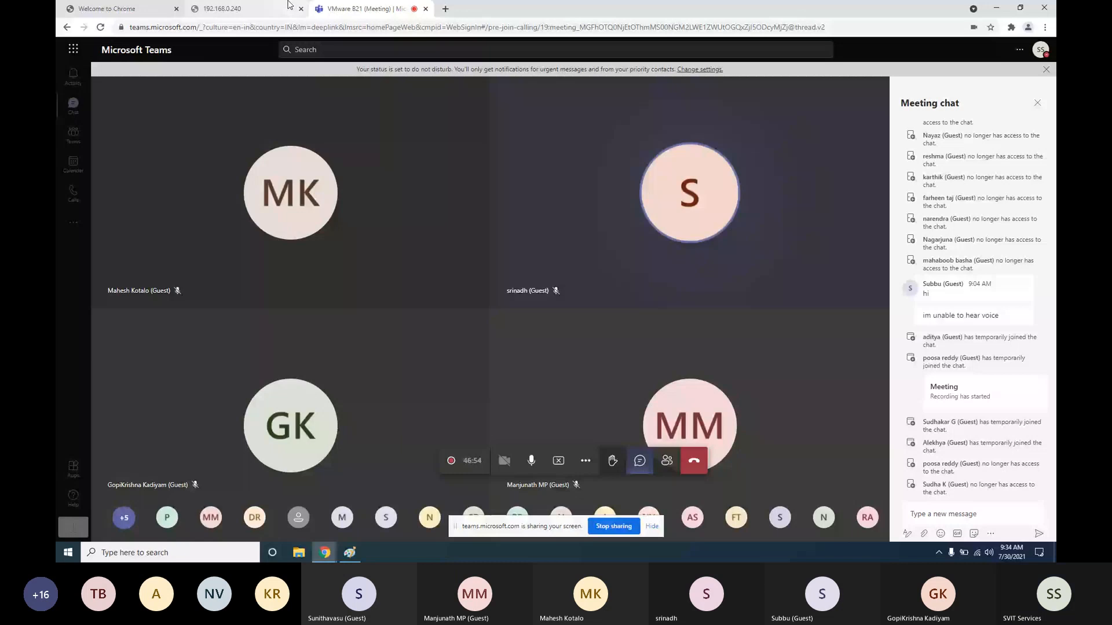
# Check the 192.168.0.240 host tab, still showing 503 Service Unavailable, then return to Paint
pyautogui.click(290, 7)
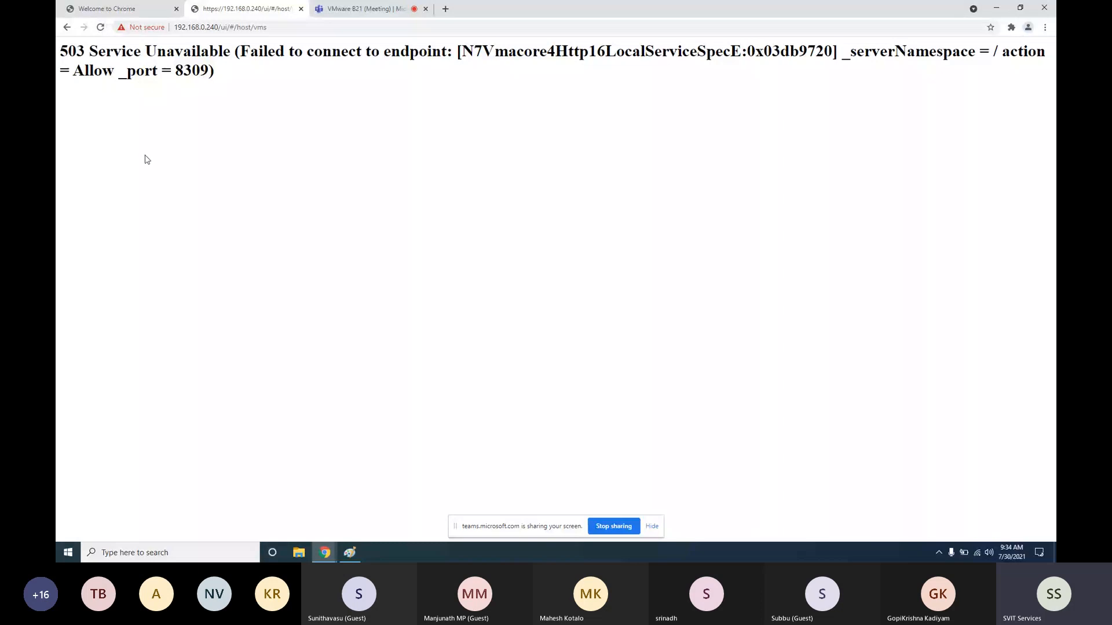
pyautogui.hotkey('alt', 'Tab')
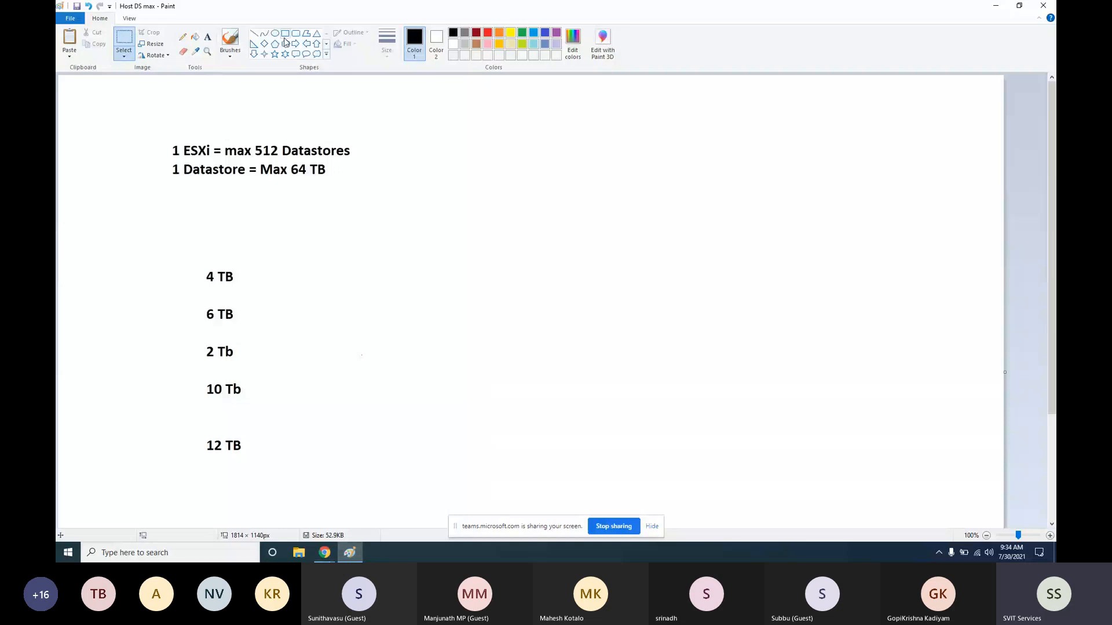
# Draw a rectangle, a smaller rectangle to its right, and a tall rounded box at the right
pyautogui.click(285, 33)
pyautogui.moveTo(539, 262); pyautogui.dragTo(614, 317)
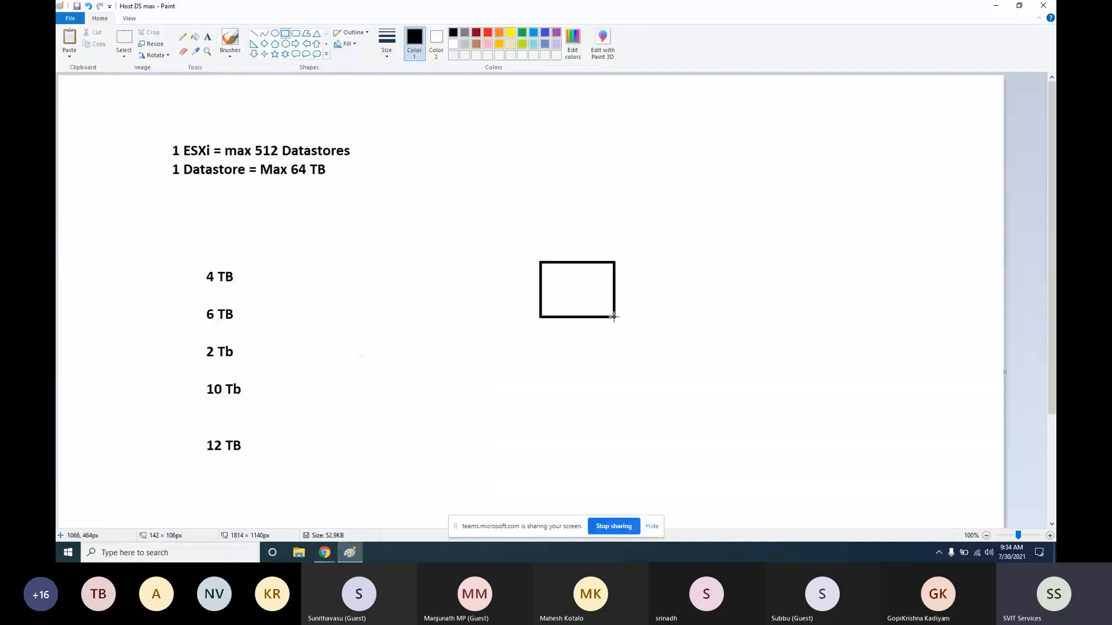
pyautogui.moveTo(615, 317); pyautogui.dragTo(636, 321)
pyautogui.moveTo(726, 299); pyautogui.dragTo(779, 338)
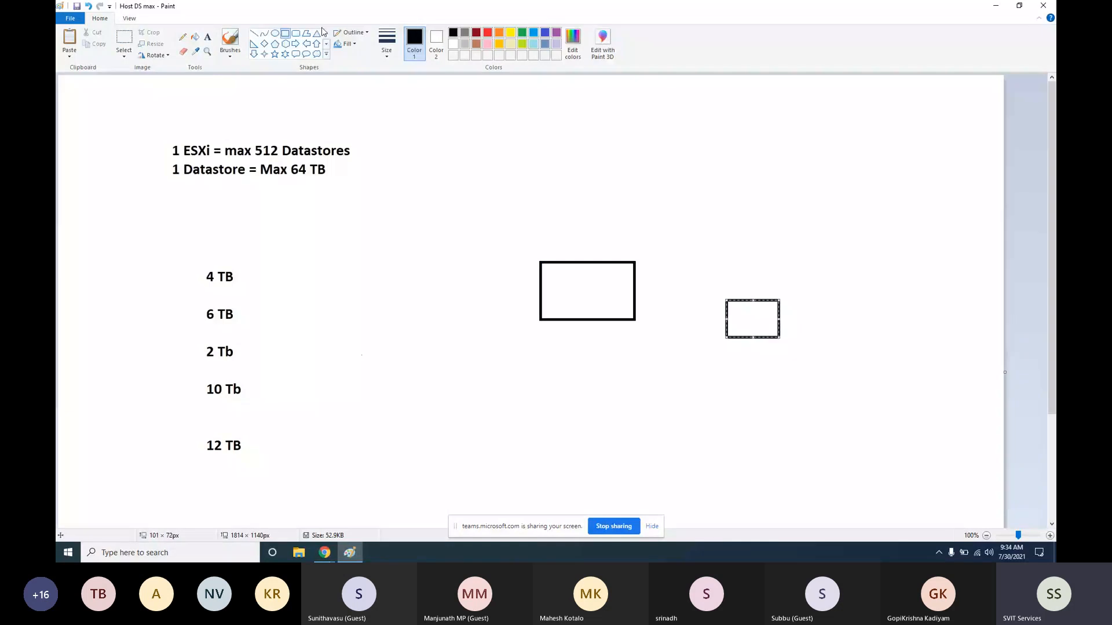
pyautogui.click(296, 33)
pyautogui.moveTo(837, 225); pyautogui.dragTo(932, 464)
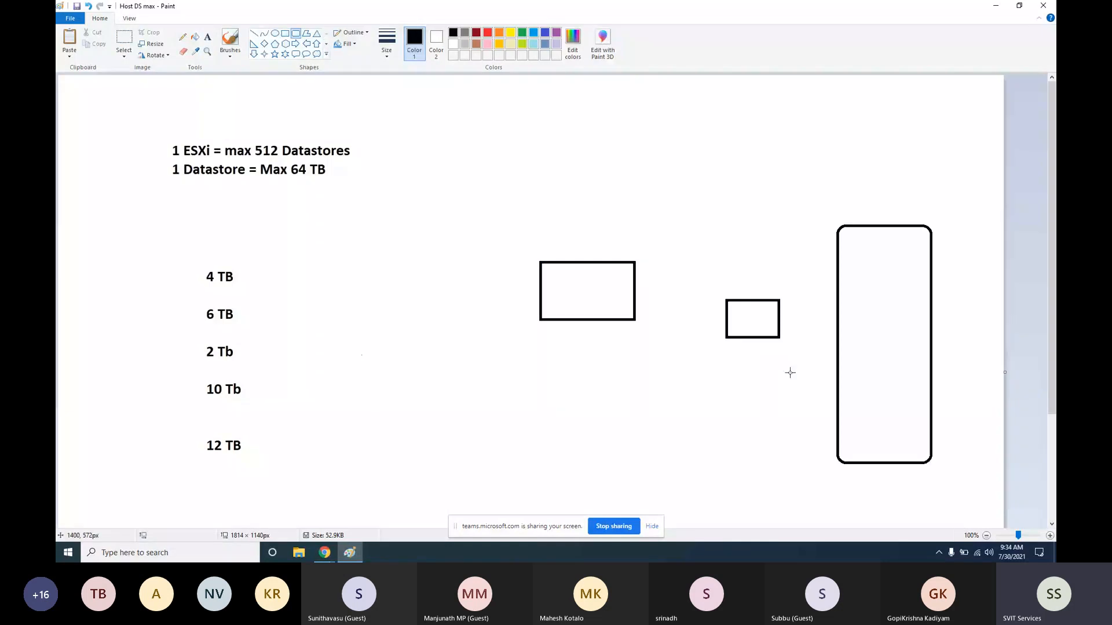
# Pencil a connector between the rectangles, a line across the tall box's top, and a check mark above
pyautogui.click(182, 37)
pyautogui.moveTo(636, 291)
pyautogui.mouseDown()
pyautogui.moveTo(729, 318)
pyautogui.moveTo(836, 323)
pyautogui.mouseUp()
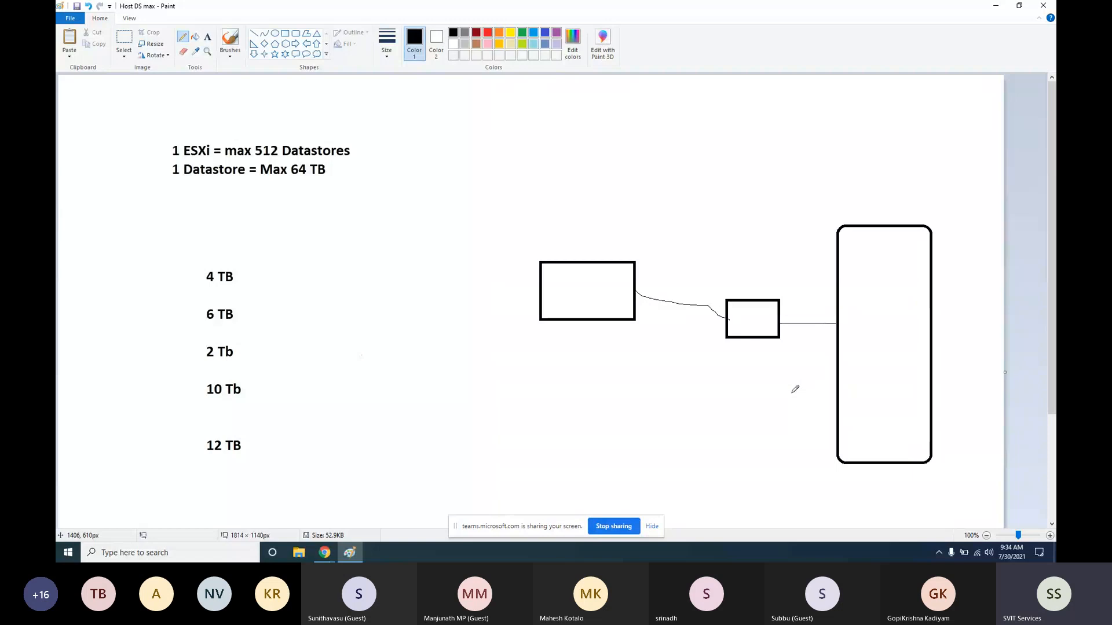
pyautogui.moveTo(837, 265); pyautogui.dragTo(940, 266)
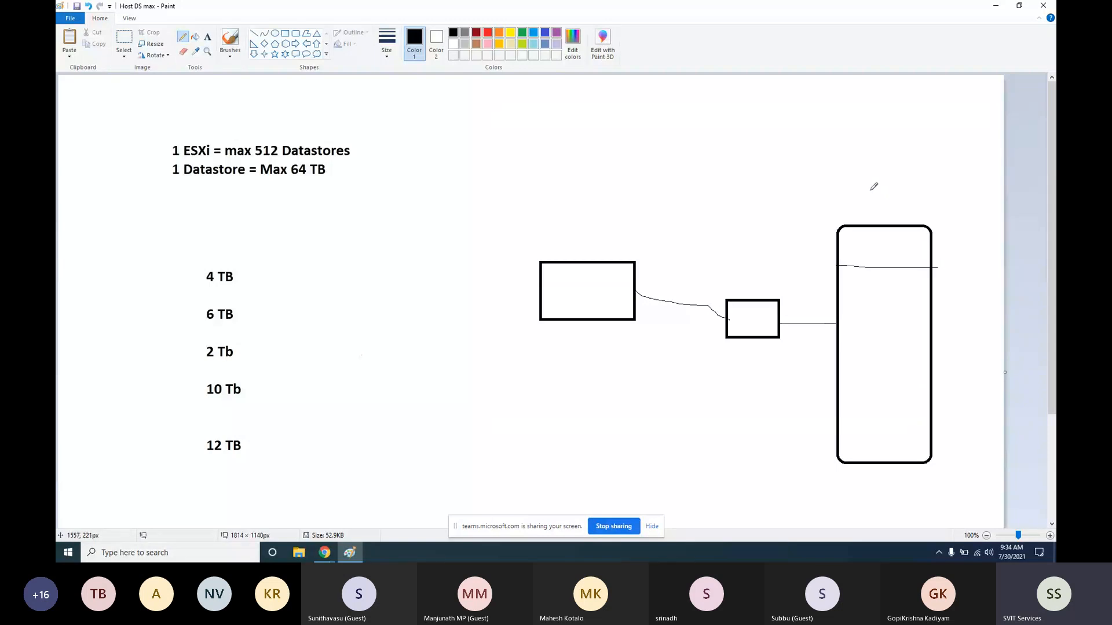
pyautogui.moveTo(870, 189); pyautogui.dragTo(908, 171)
# Handwrite the label 'NFS Server' above the tall box
pyautogui.moveTo(830, 164); pyautogui.dragTo(824, 137)
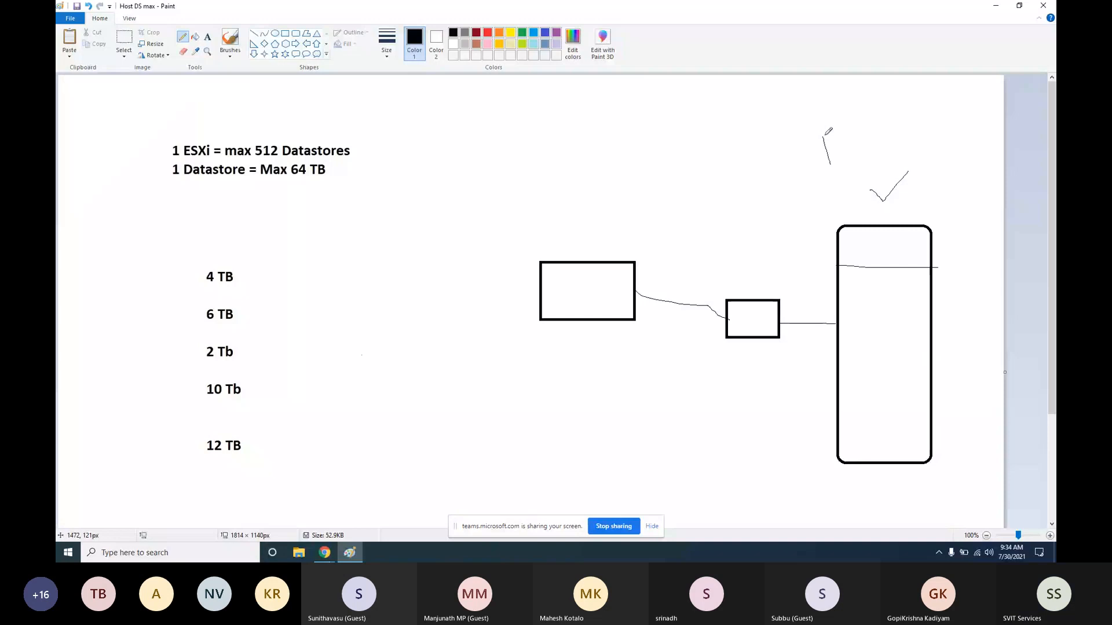
pyautogui.moveTo(823, 135); pyautogui.dragTo(846, 155)
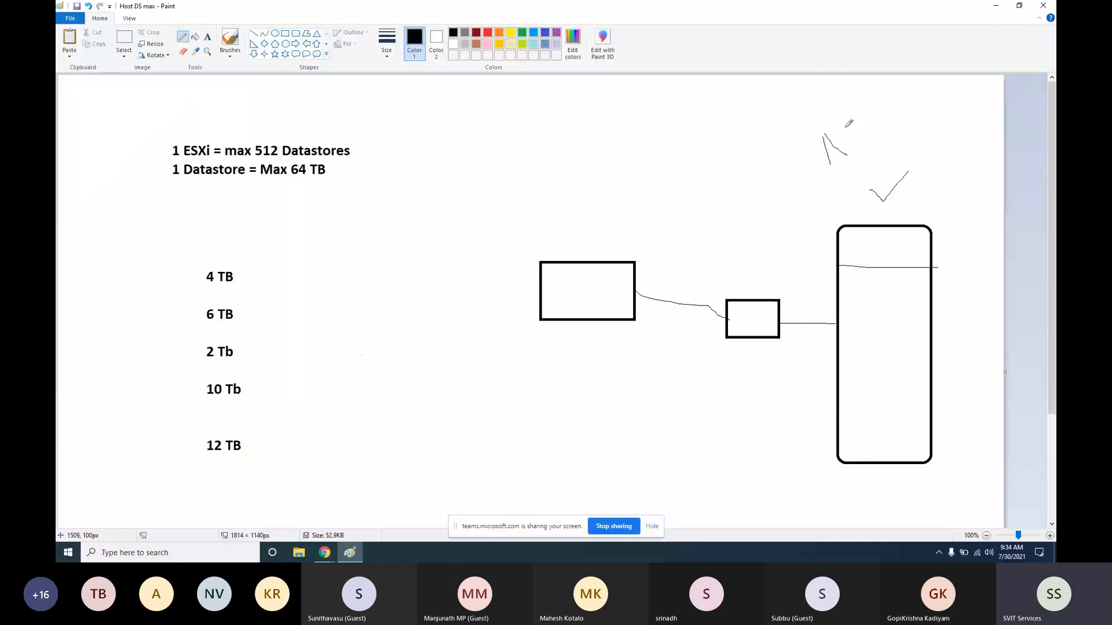
pyautogui.moveTo(846, 126); pyautogui.dragTo(847, 156)
pyautogui.moveTo(855, 157); pyautogui.dragTo(856, 131)
pyautogui.moveTo(855, 131); pyautogui.dragTo(870, 126)
pyautogui.moveTo(855, 143); pyautogui.dragTo(866, 142)
pyautogui.moveTo(884, 128); pyautogui.dragTo(873, 153)
pyautogui.moveTo(921, 115)
pyautogui.mouseDown()
pyautogui.moveTo(917, 142)
pyautogui.moveTo(987, 110)
pyautogui.mouseUp()
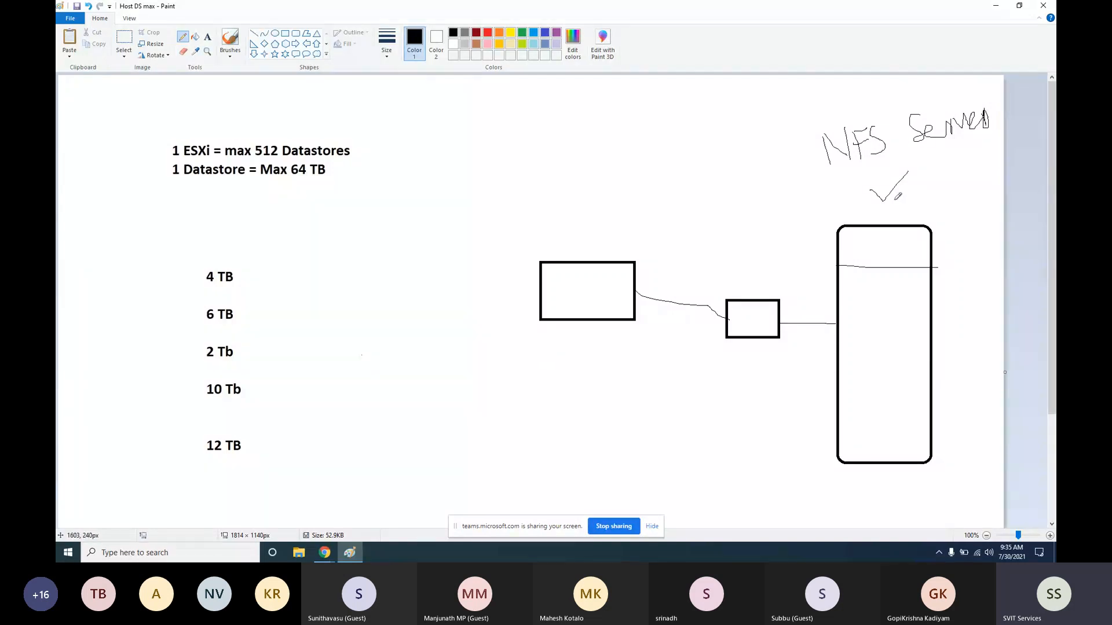
# Add a second check mark and trace a path from the left rectangle to the tall box
pyautogui.moveTo(897, 196); pyautogui.dragTo(939, 169)
pyautogui.moveTo(894, 198)
pyautogui.mouseDown()
pyautogui.moveTo(919, 204)
pyautogui.moveTo(931, 183)
pyautogui.mouseUp()
pyautogui.moveTo(603, 278)
pyautogui.mouseDown()
pyautogui.moveTo(662, 297)
pyautogui.moveTo(898, 255)
pyautogui.mouseUp()
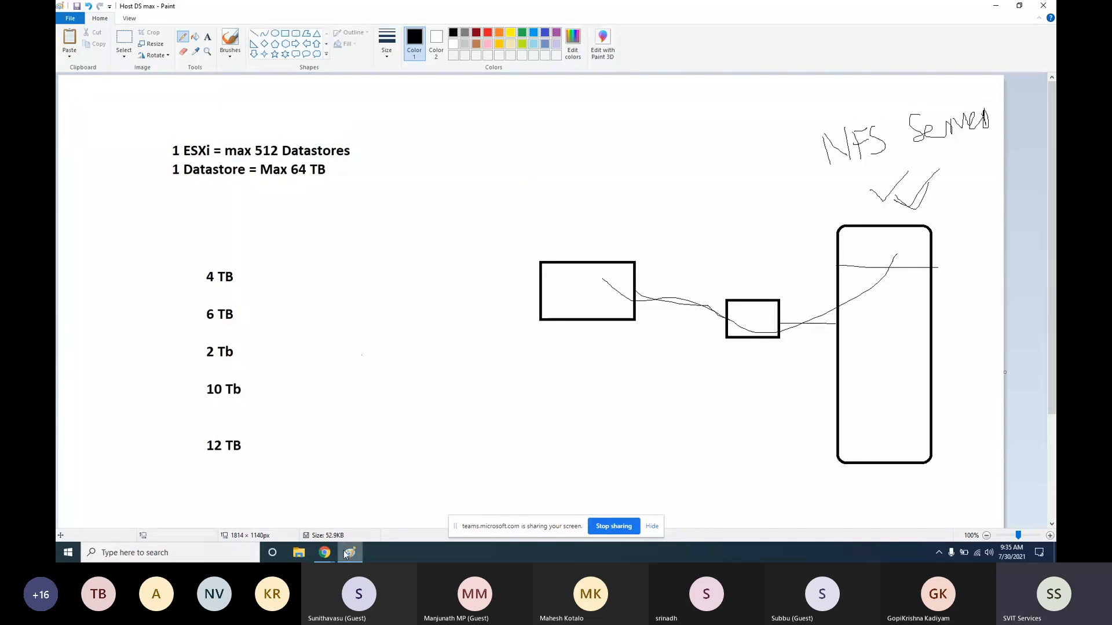
# Reload the 192.168.0.240 host page and log in with the root password
pyautogui.moveTo(324, 552)
pyautogui.click(250, 520)
pyautogui.moveTo(375, 378)
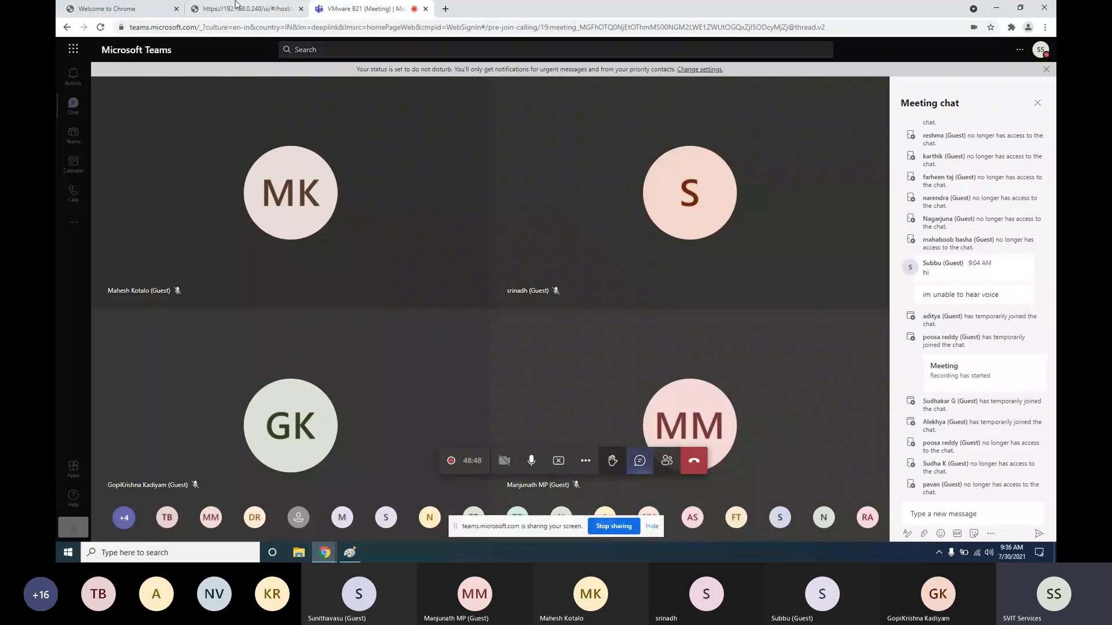
pyautogui.click(235, 8)
pyautogui.click(103, 28)
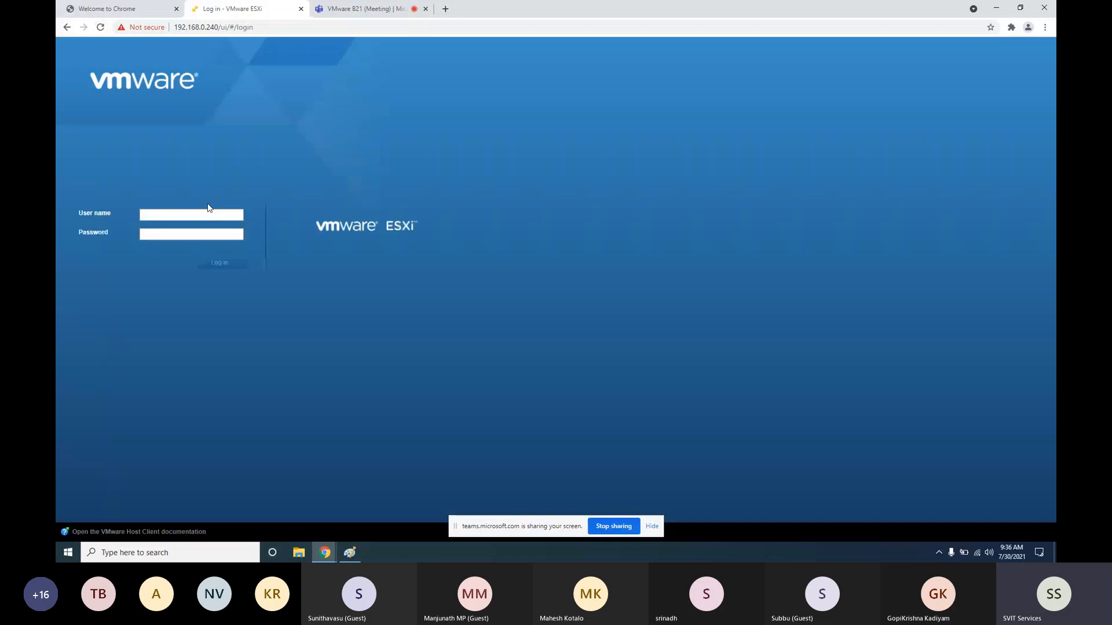
pyautogui.click(168, 231)
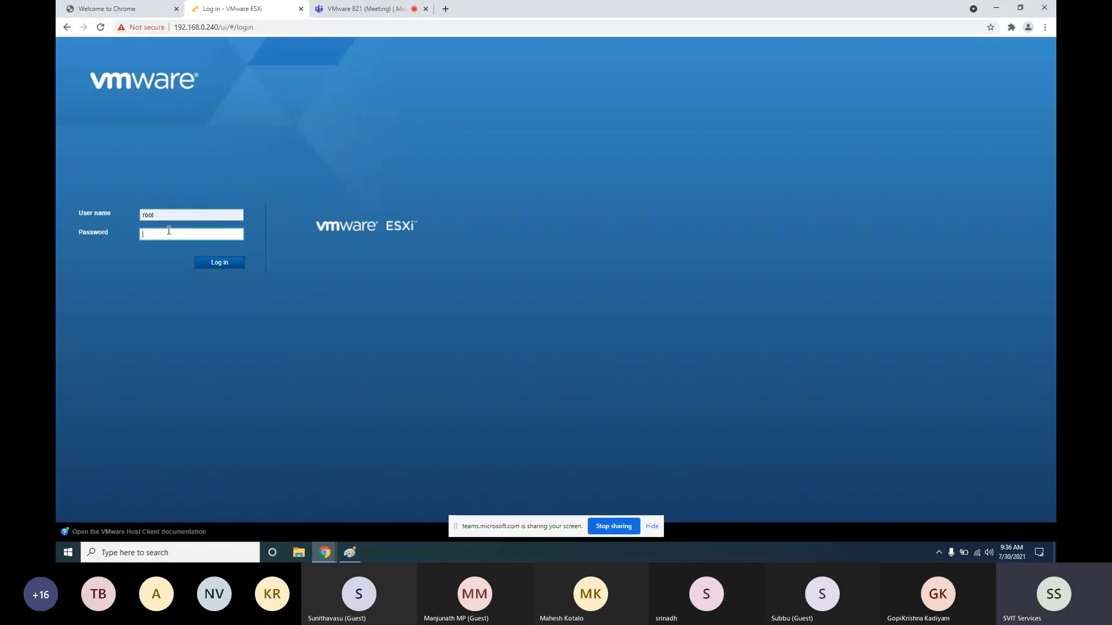
pyautogui.write('••••••••••')
pyautogui.press('Return')
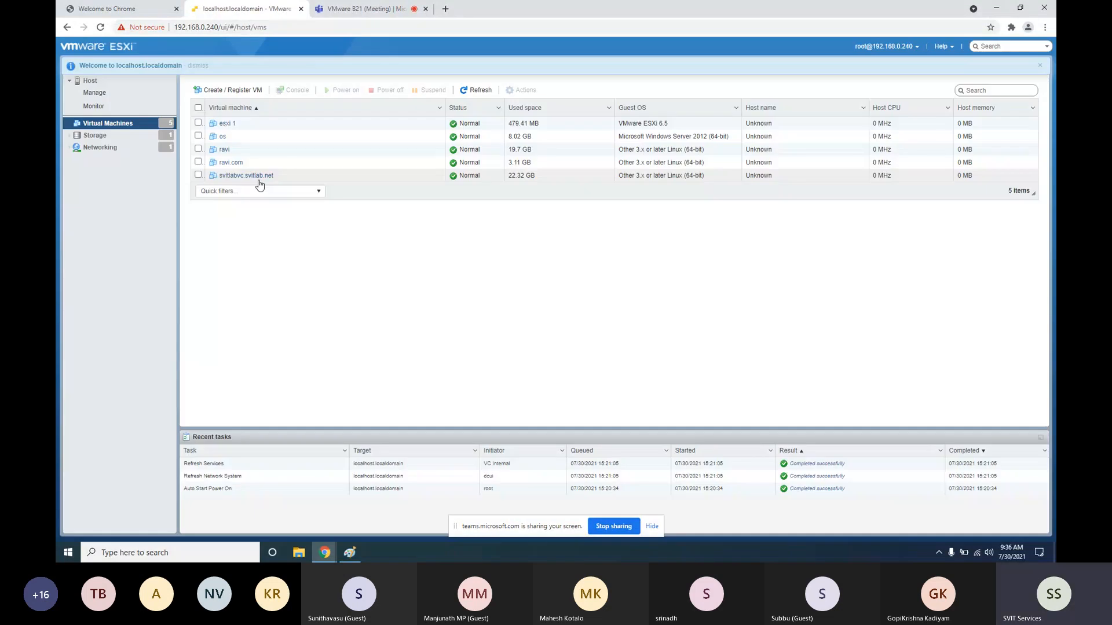
# Try powering on the os virtual machine and dismiss the failure message
pyautogui.click(235, 176)
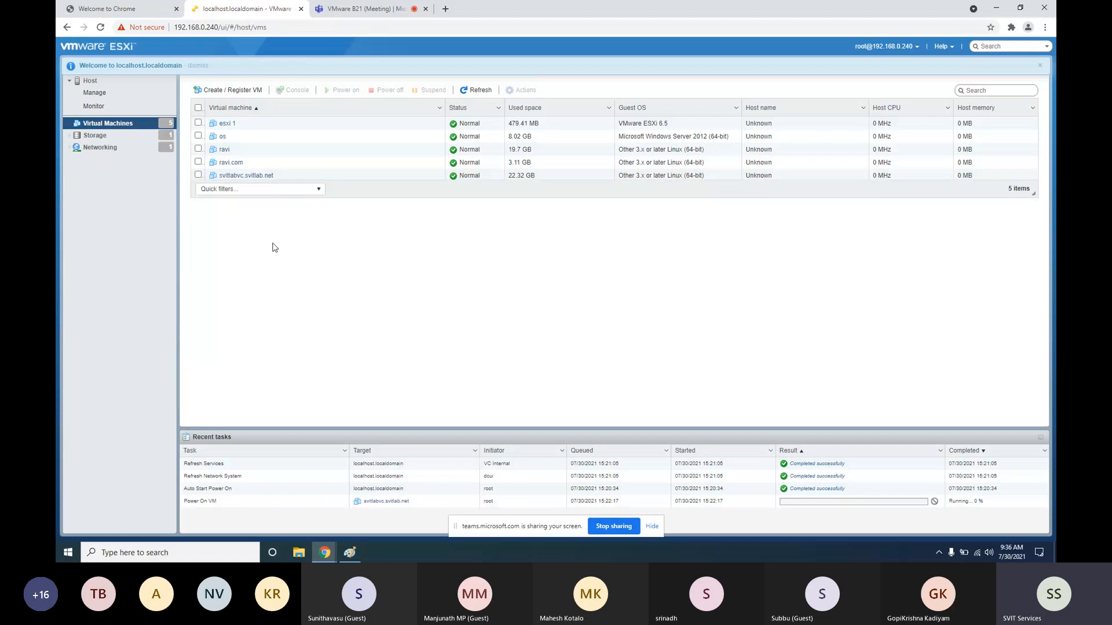
pyautogui.rightClick(220, 138)
pyautogui.moveTo(241, 156)
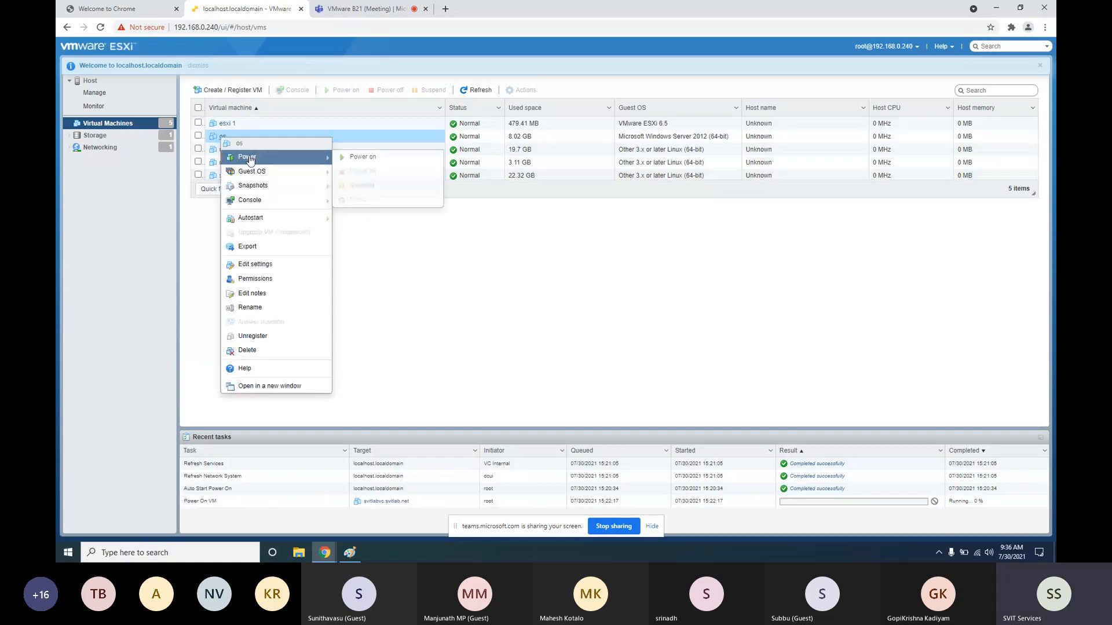
pyautogui.click(348, 158)
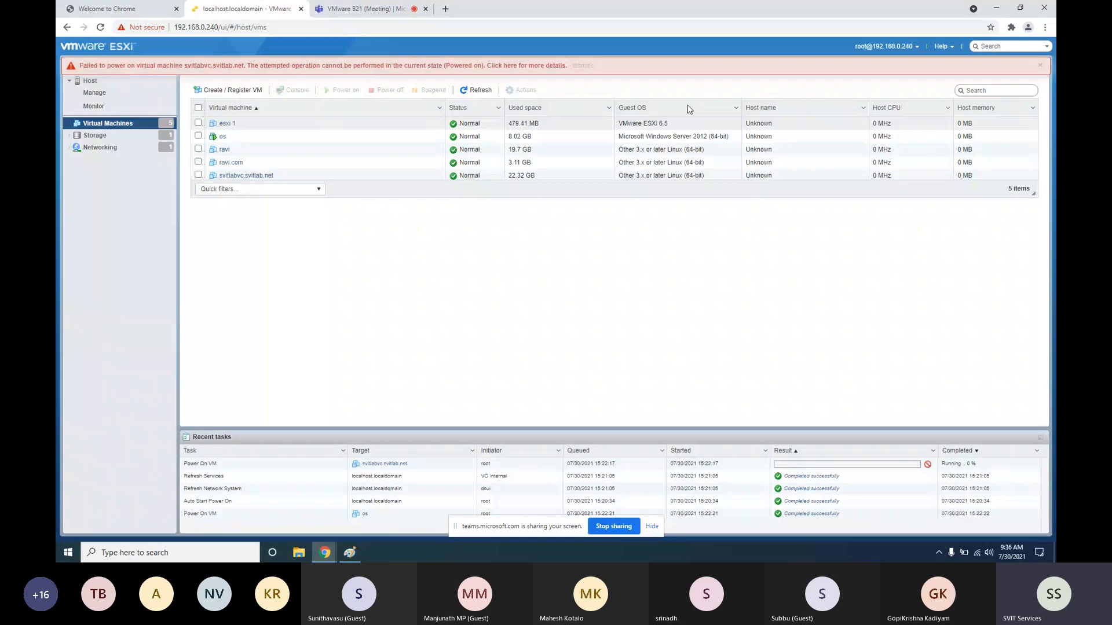
pyautogui.click(1039, 67)
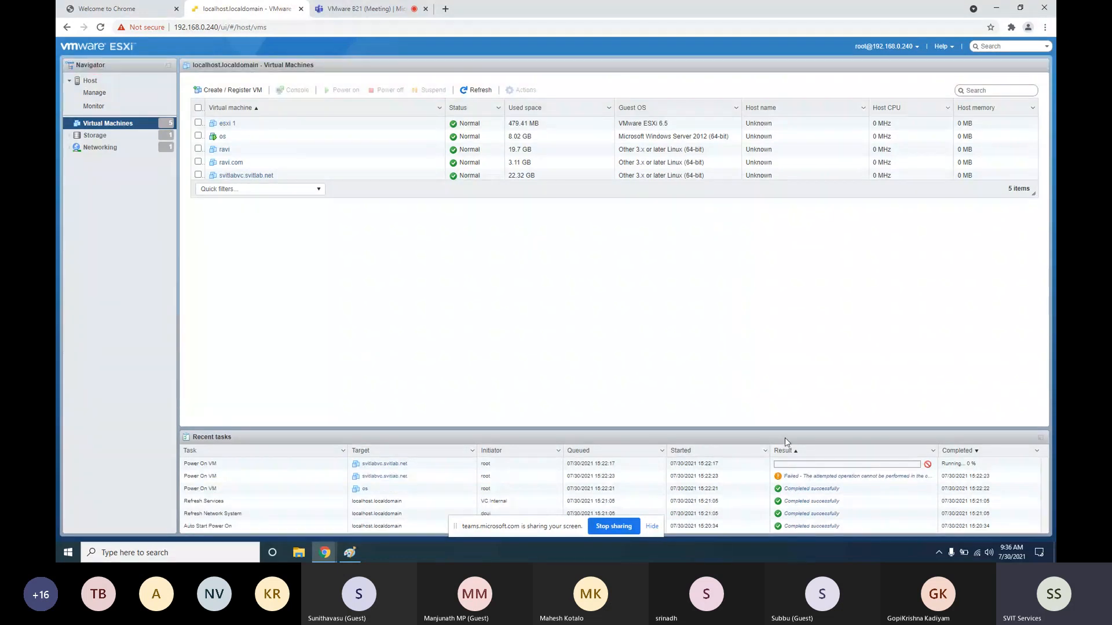
# Open a browser console for the os VM, showing its Windows lock screen
pyautogui.rightClick(225, 141)
pyautogui.moveTo(250, 200)
pyautogui.click(376, 201)
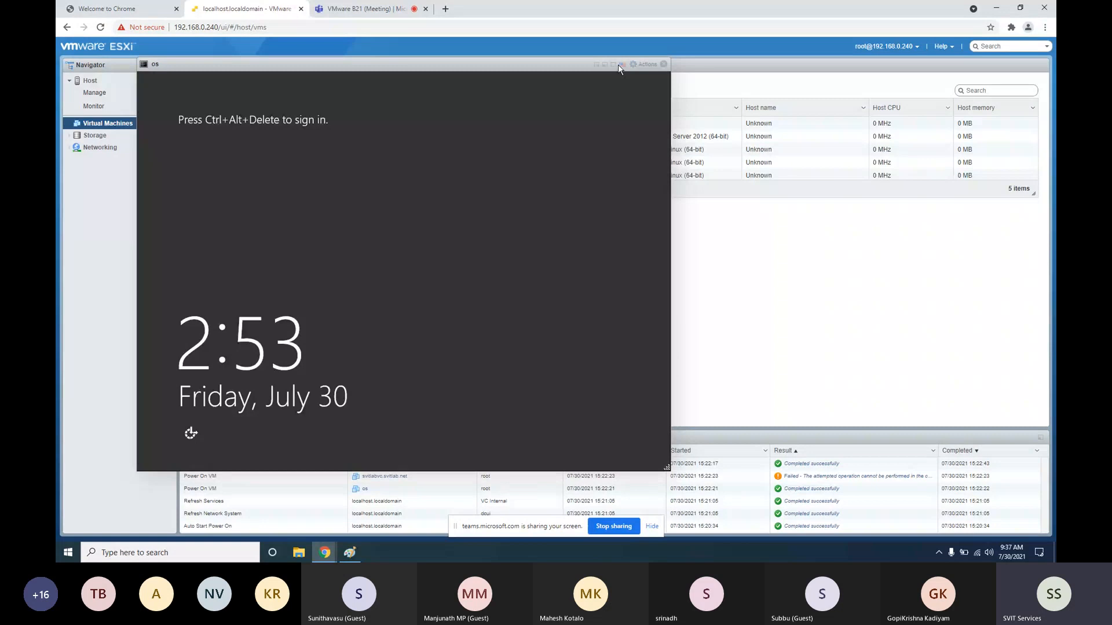
# Send Ctrl-Alt-Delete to the os VM and sign in with the Administrator password
pyautogui.click(644, 64)
pyautogui.moveTo(671, 159)
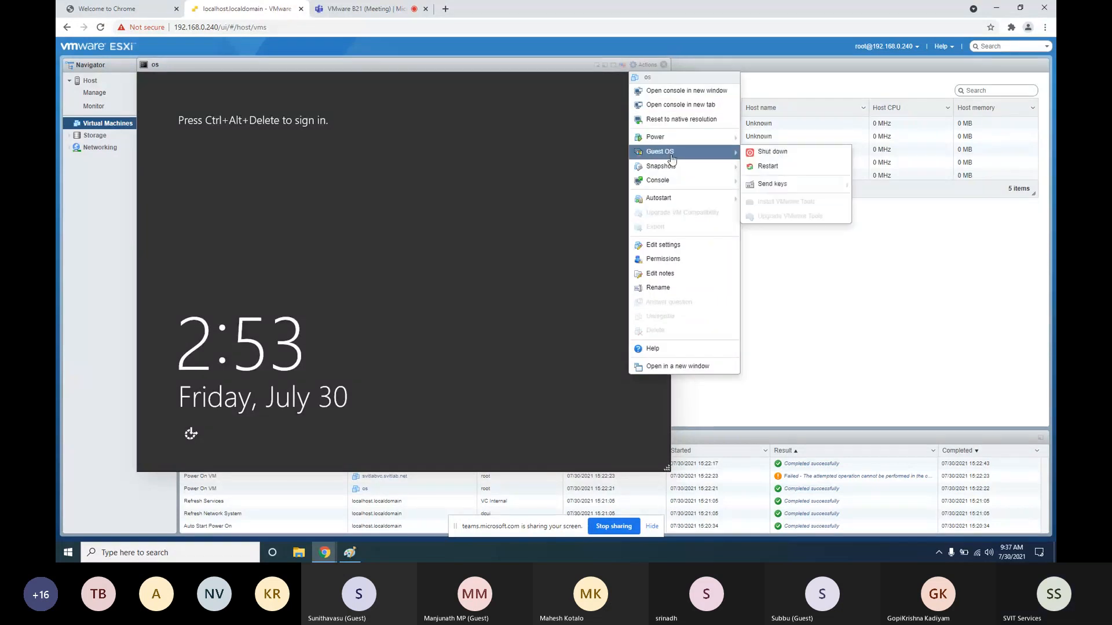
pyautogui.moveTo(766, 186)
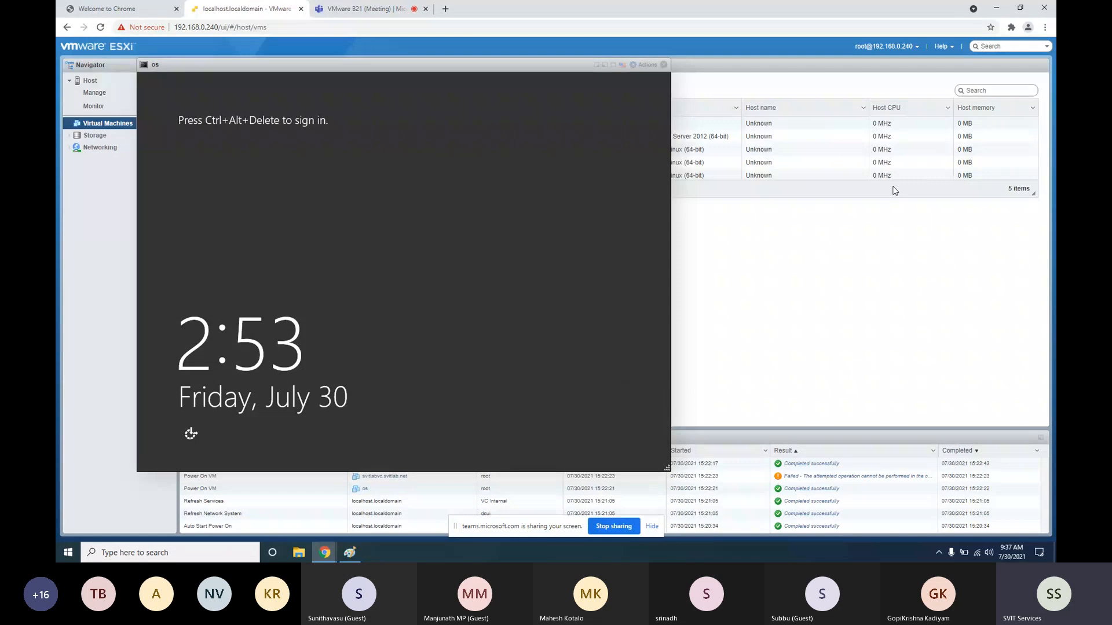
pyautogui.click(889, 184)
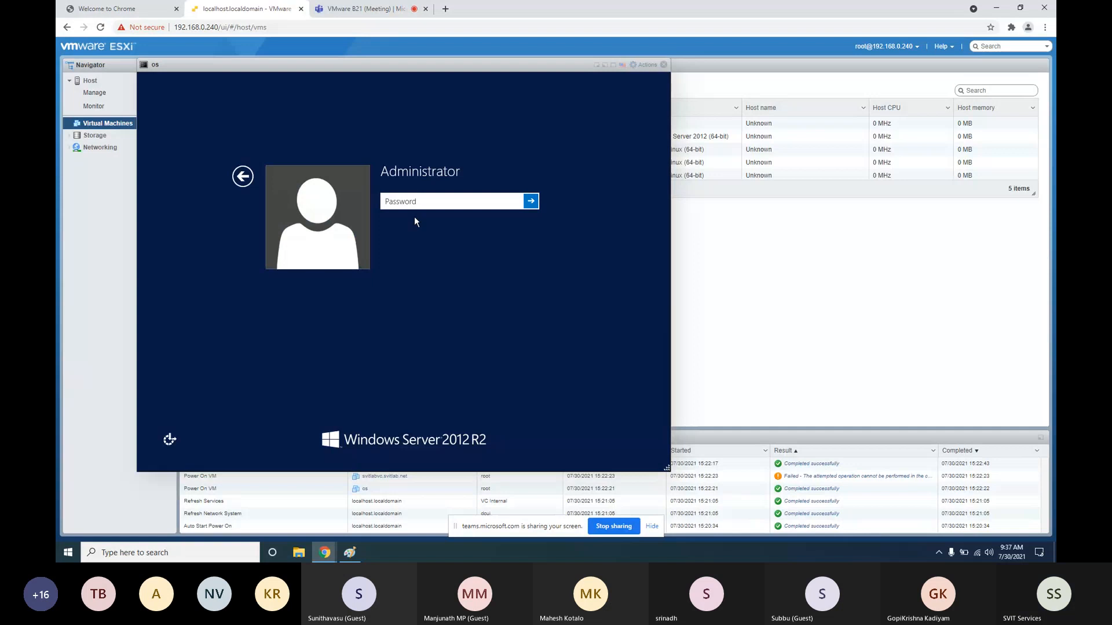
pyautogui.write('●●●●●●●●●●●')
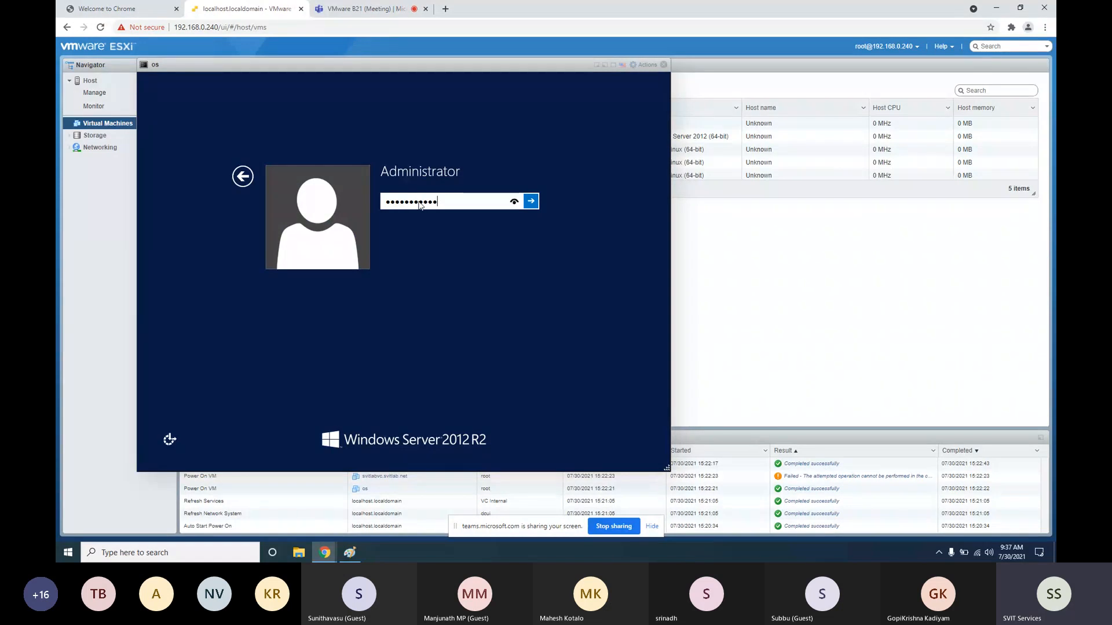
pyautogui.press('Return')
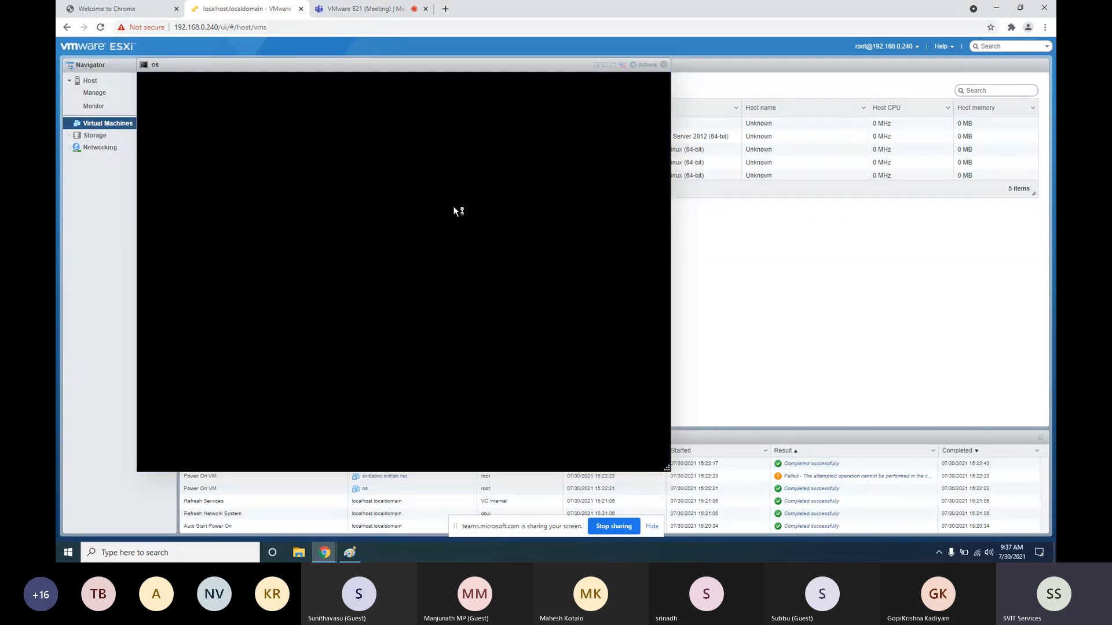
# Switch the os VM console to full screen
pyautogui.click(606, 65)
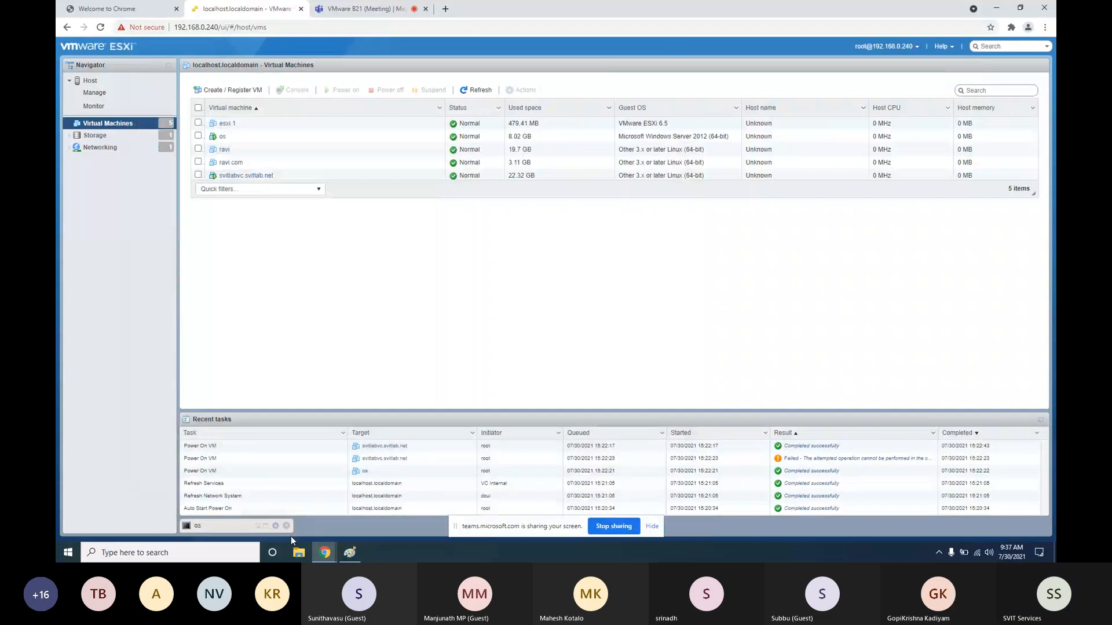
pyautogui.click(229, 525)
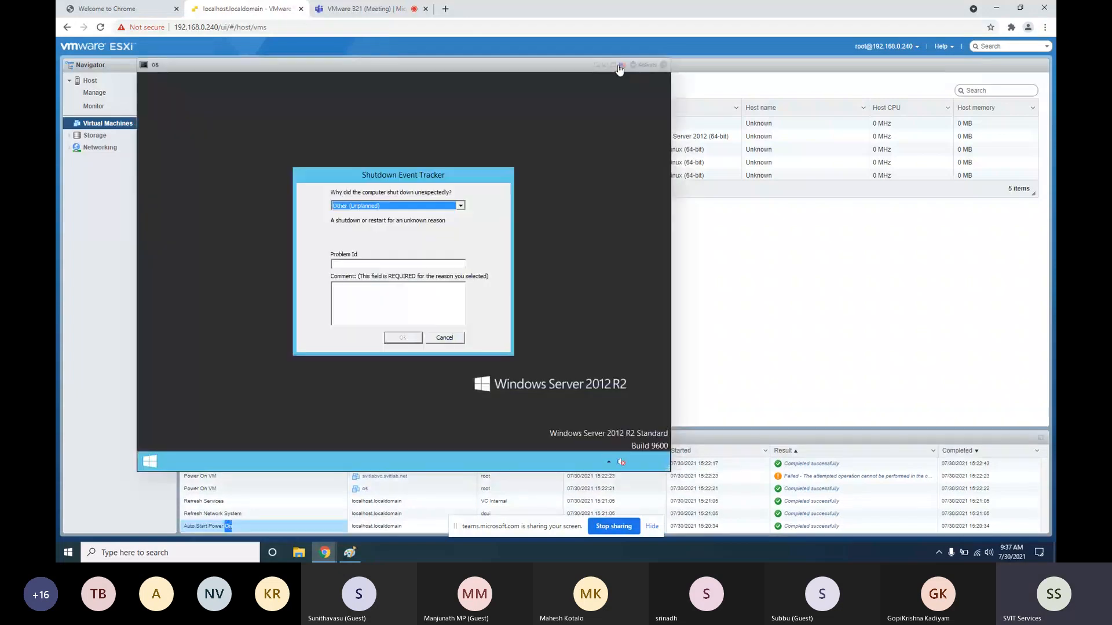
pyautogui.click(619, 65)
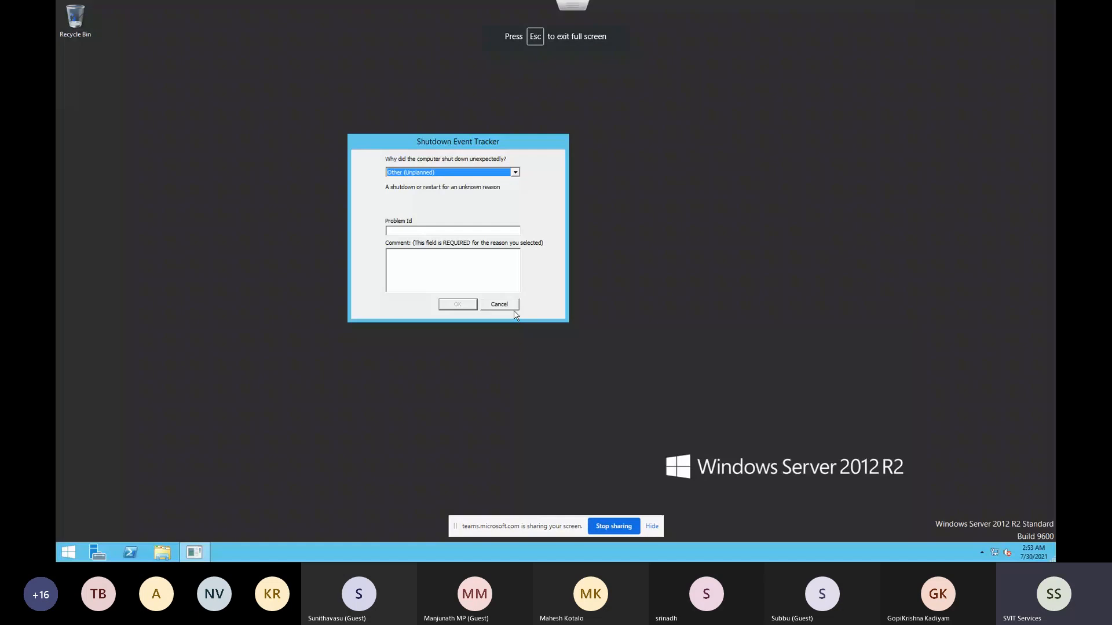
# Cancel the Shutdown Event Tracker and launch Command Prompt from a 'cmd' Start search
pyautogui.click(509, 305)
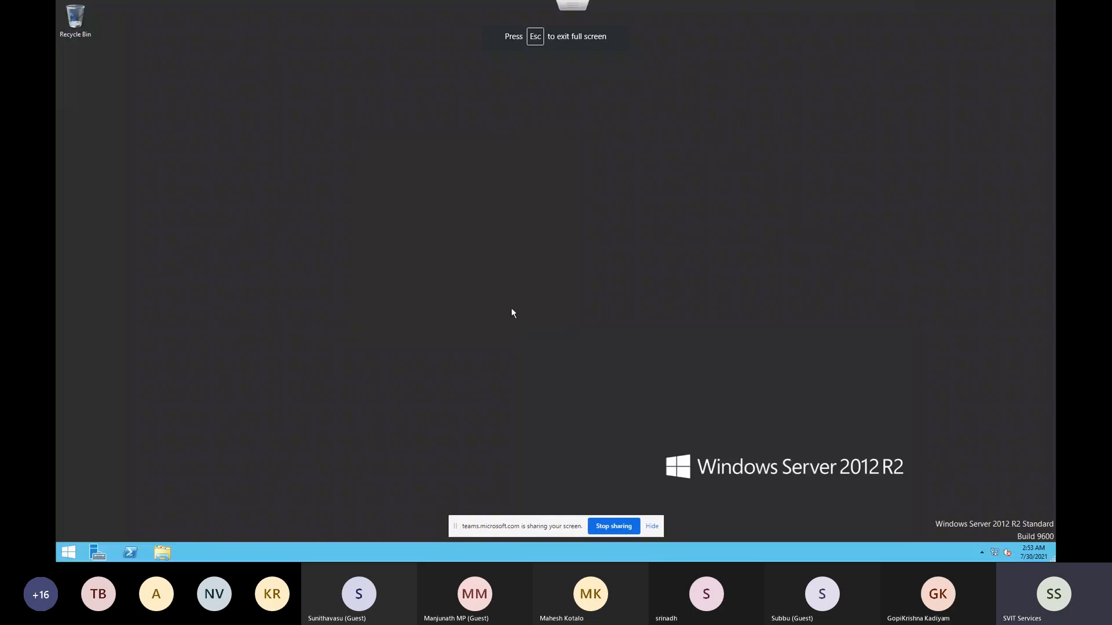
pyautogui.click(64, 552)
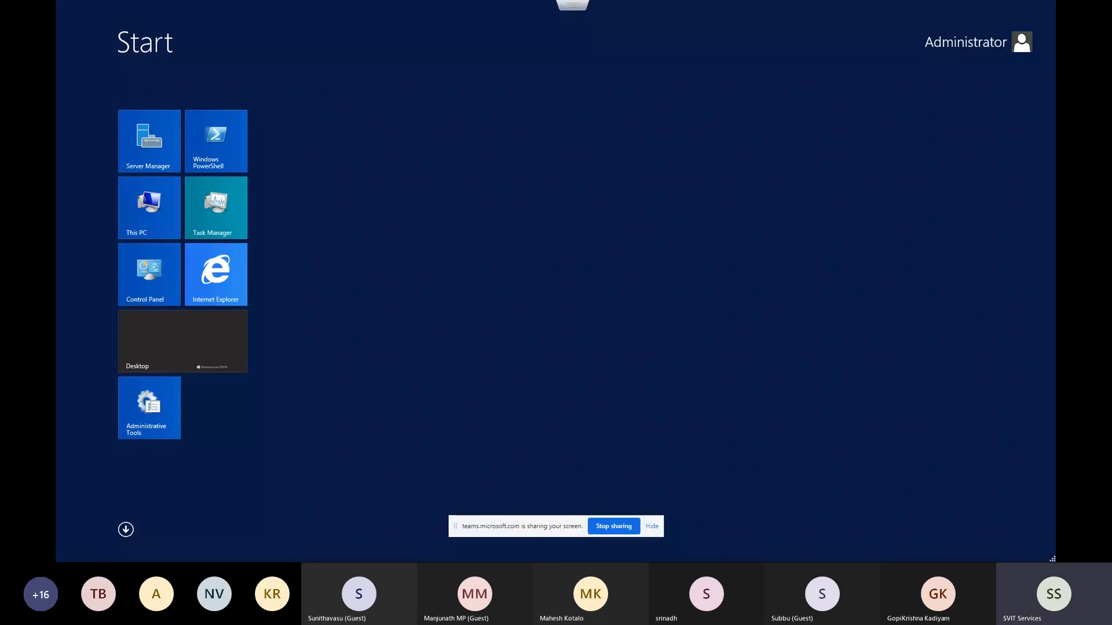
pyautogui.write('cmd')
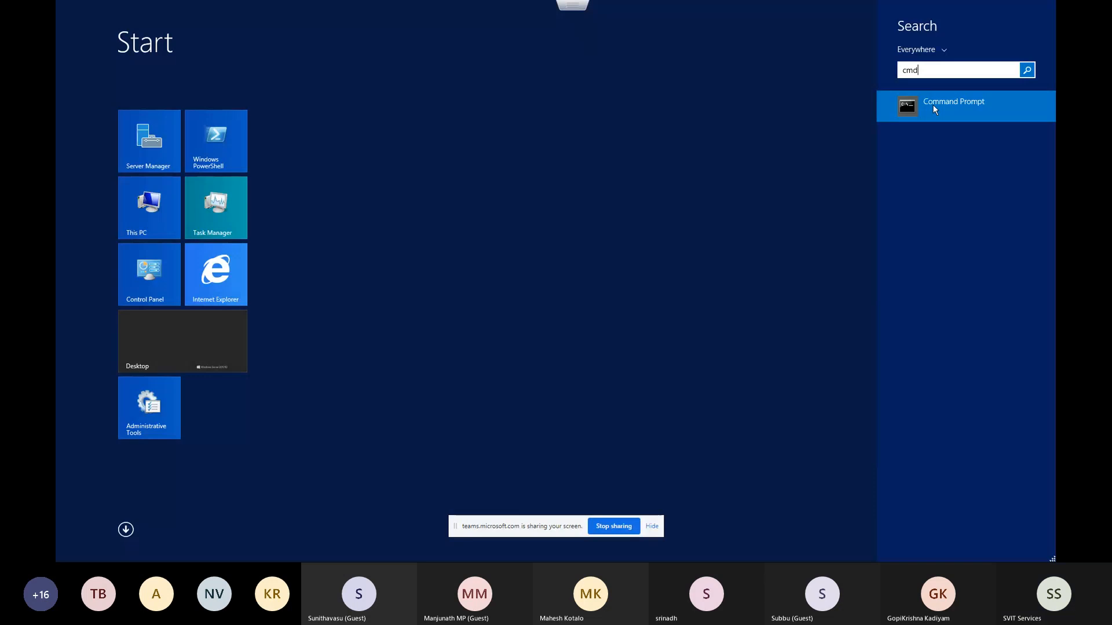
pyautogui.click(935, 103)
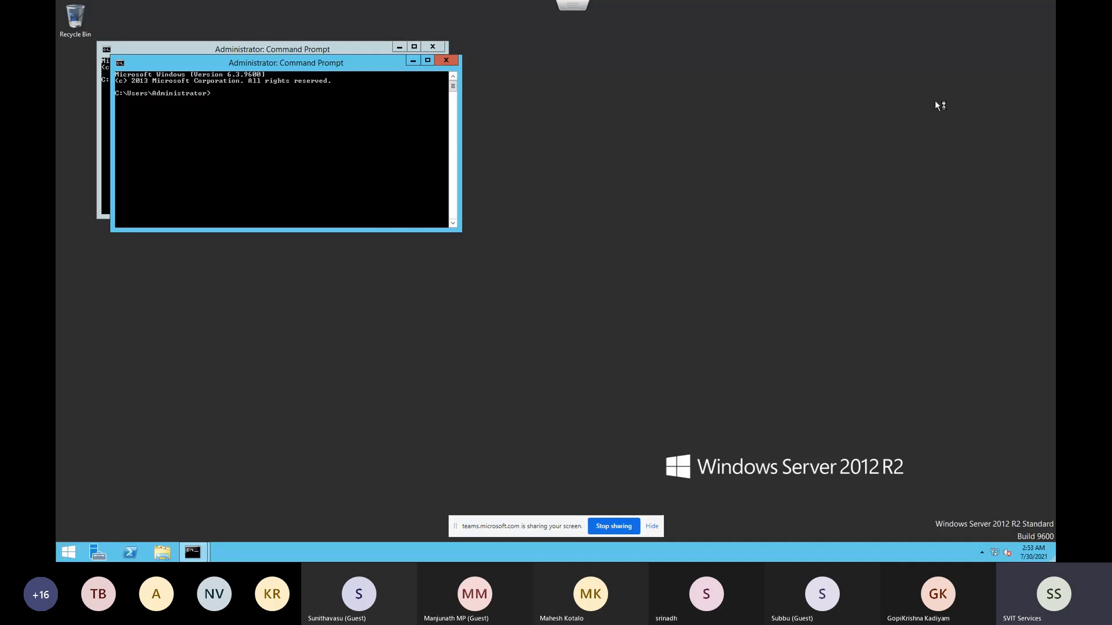
# Review the os VM's hardware settings without changes, then return to the full-screen console
pyautogui.click(556, 35)
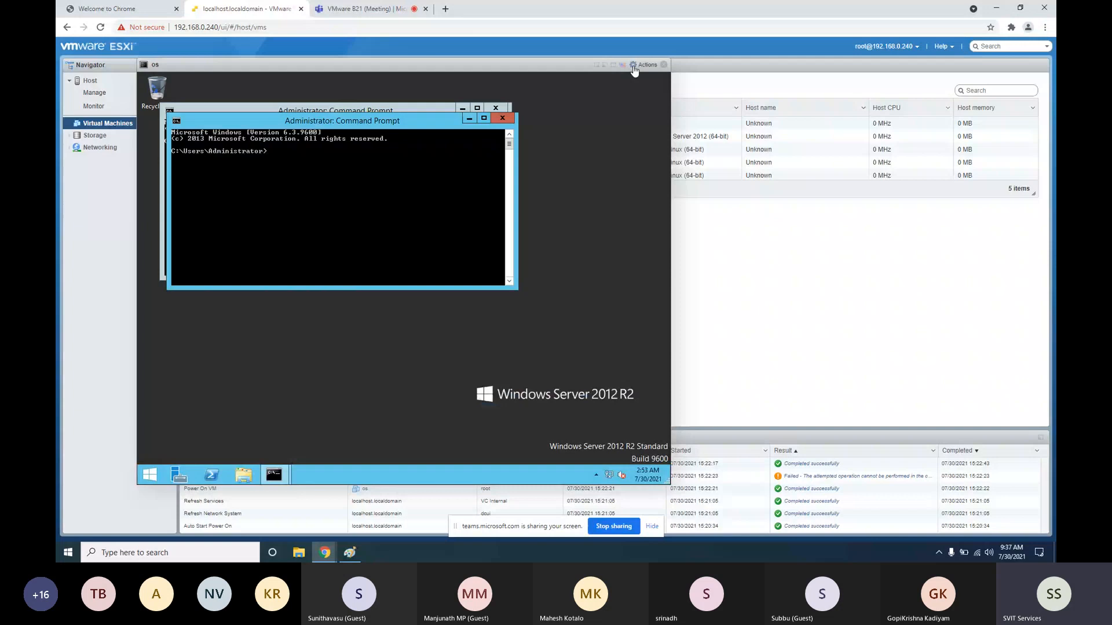
pyautogui.click(635, 67)
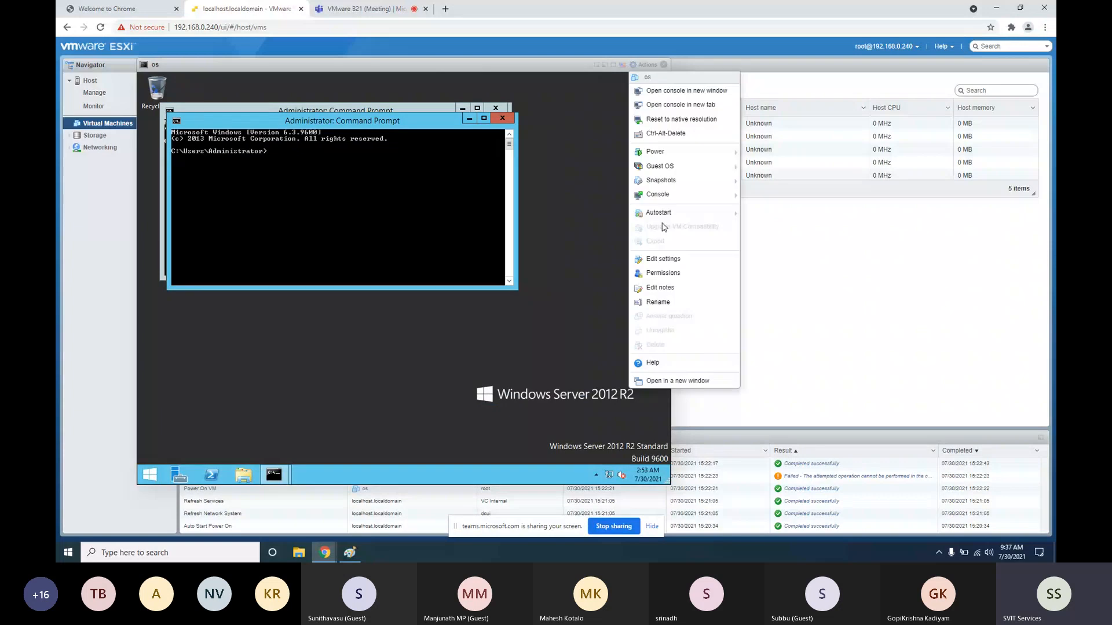
pyautogui.click(651, 260)
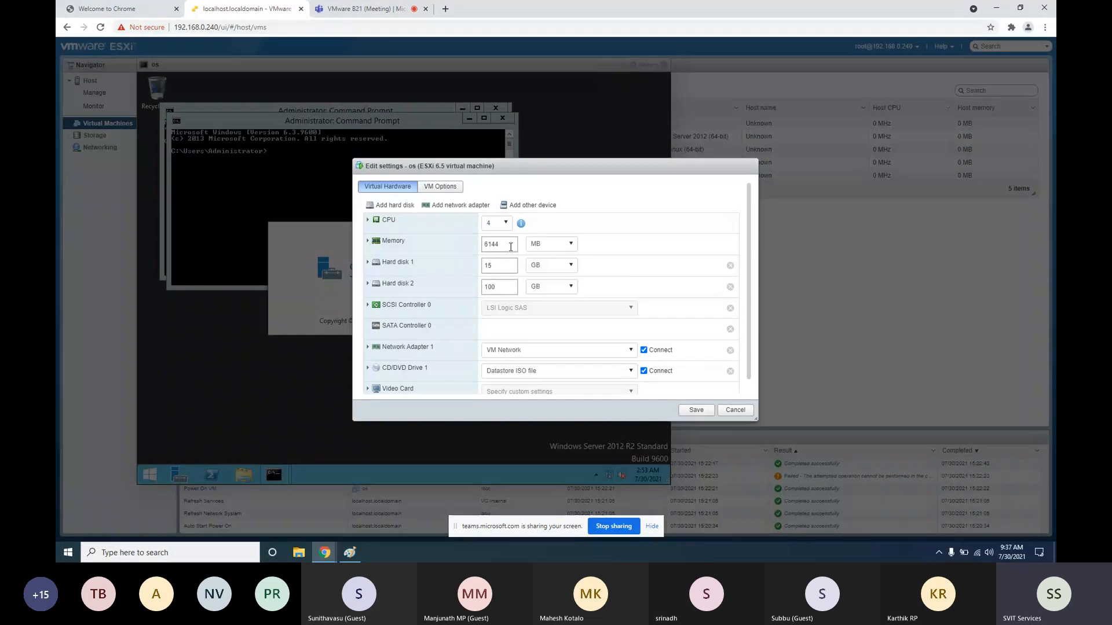
pyautogui.click(750, 410)
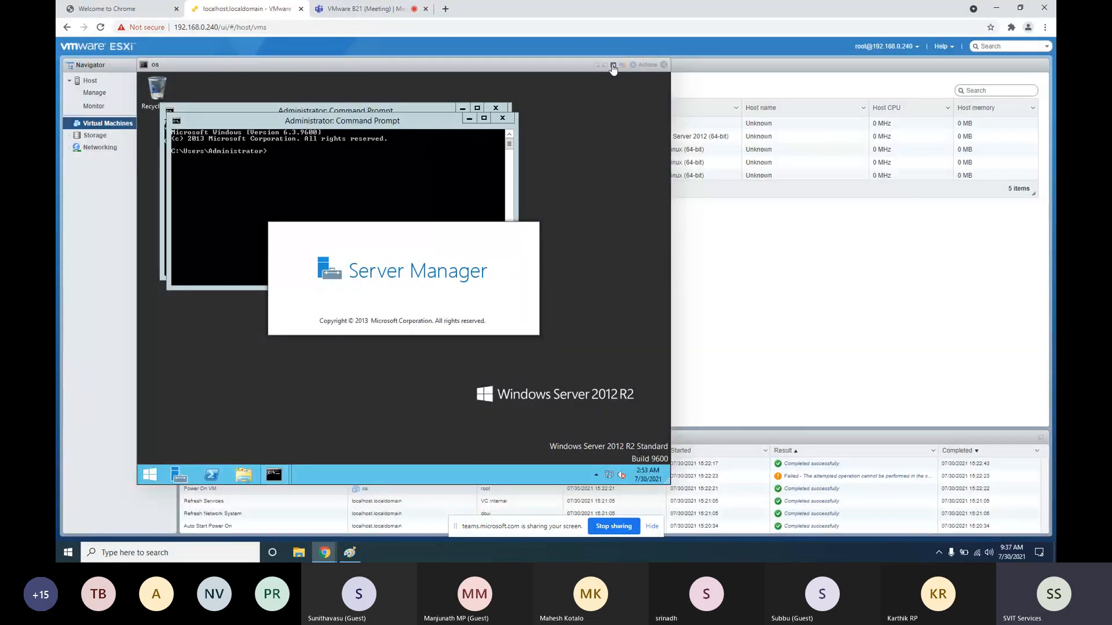
pyautogui.click(613, 65)
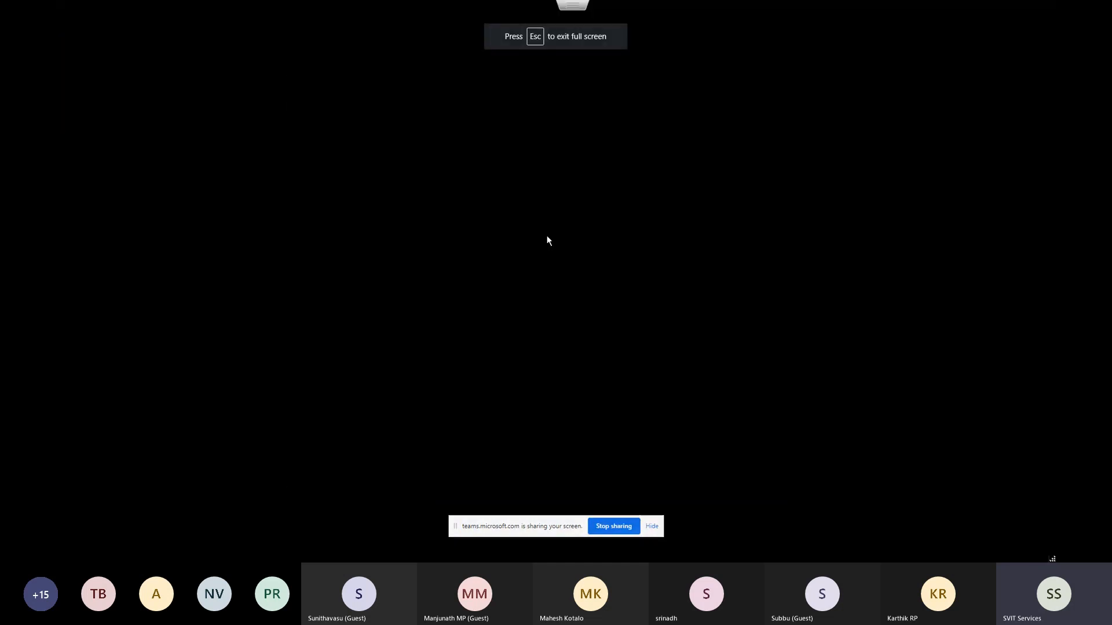
# Open the Ethernet0 adapter's IPv4 properties through ncpa.cpl
pyautogui.write('ncp')
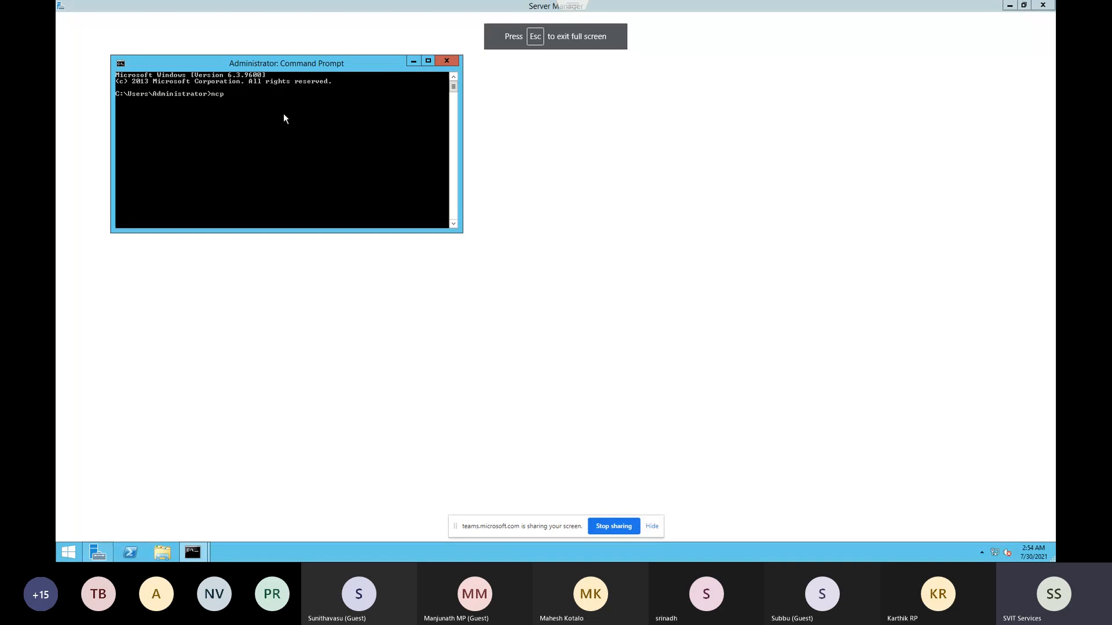
pyautogui.write('a.cpl')
pyautogui.press('Return')
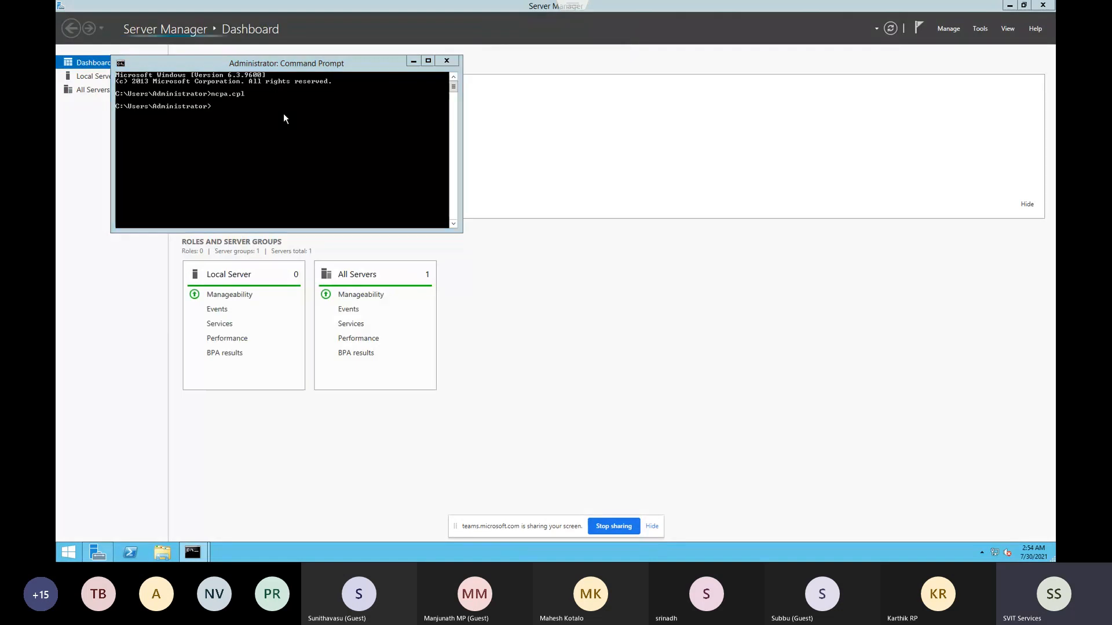
pyautogui.rightClick(298, 181)
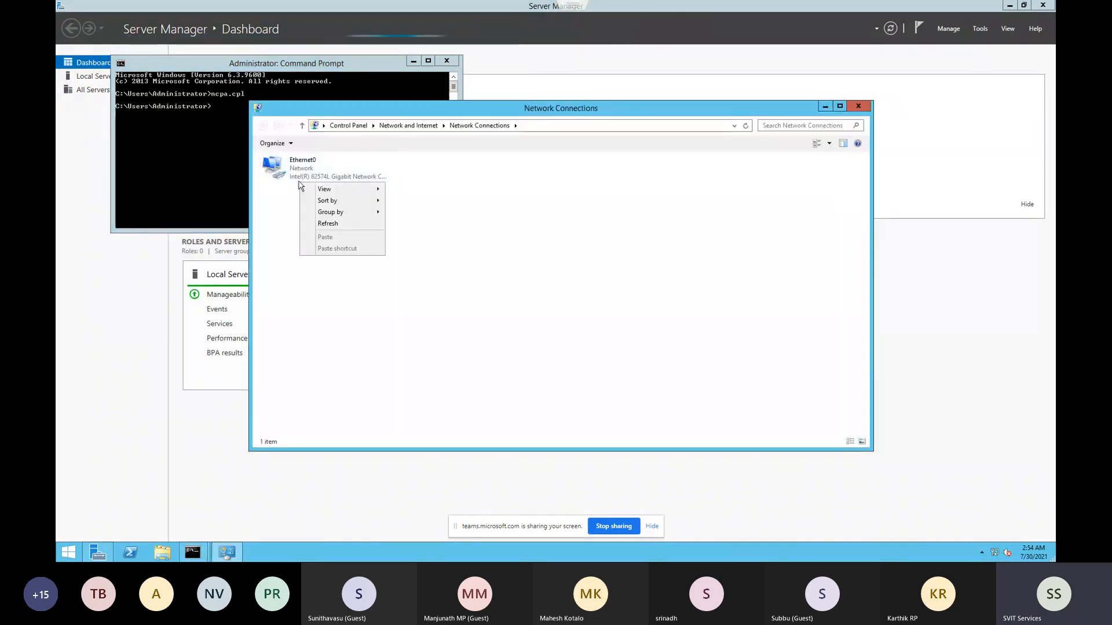
pyautogui.click(296, 165)
pyautogui.rightClick(293, 163)
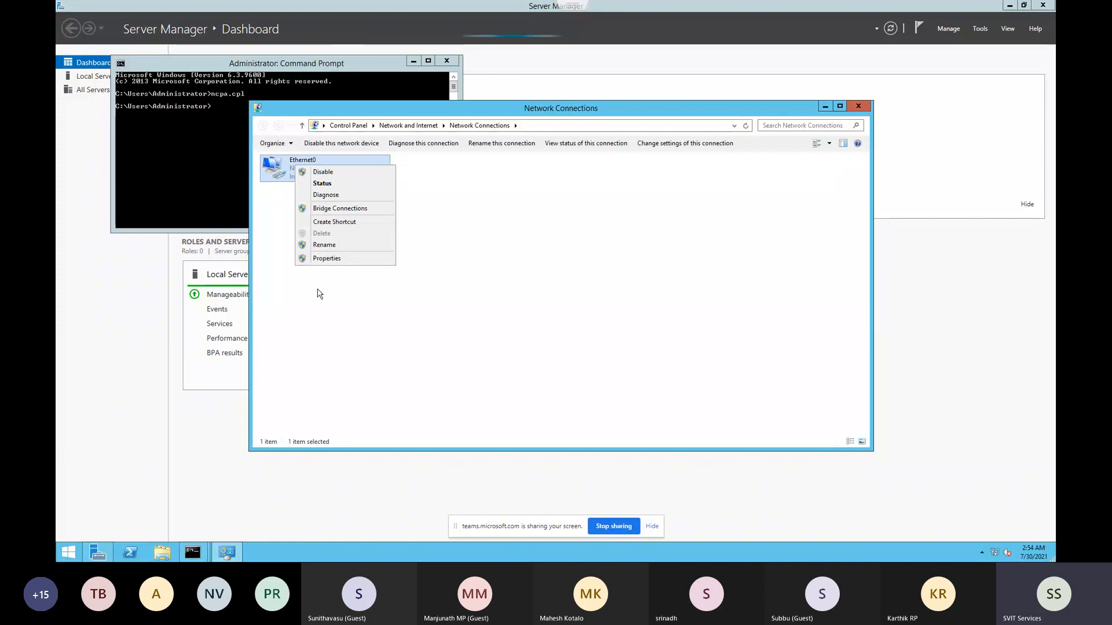
pyautogui.click(325, 259)
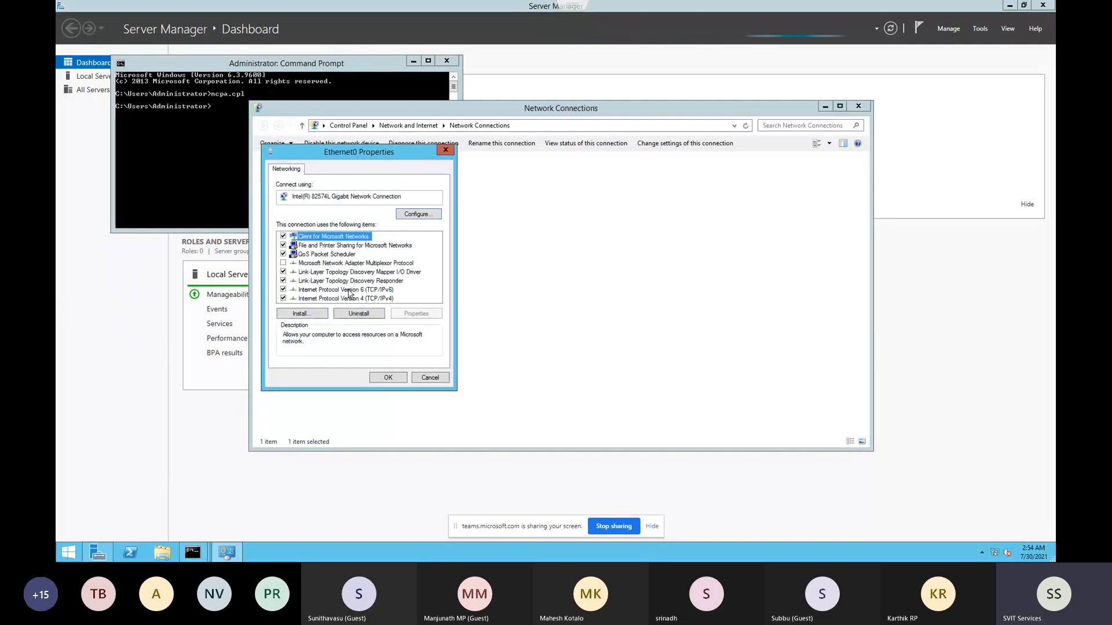
pyautogui.doubleClick(345, 298)
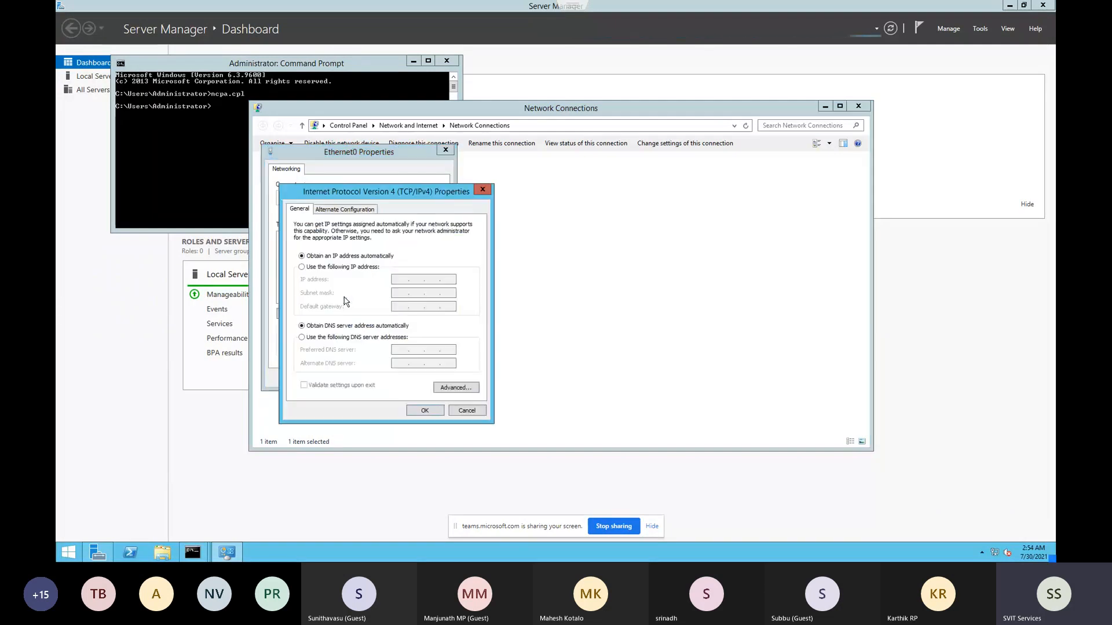
# Assign static IP 192.168.0.148, mask 255.255.255.0 and gateway 192.168.0.1, accepting the DNS warning
pyautogui.click(338, 267)
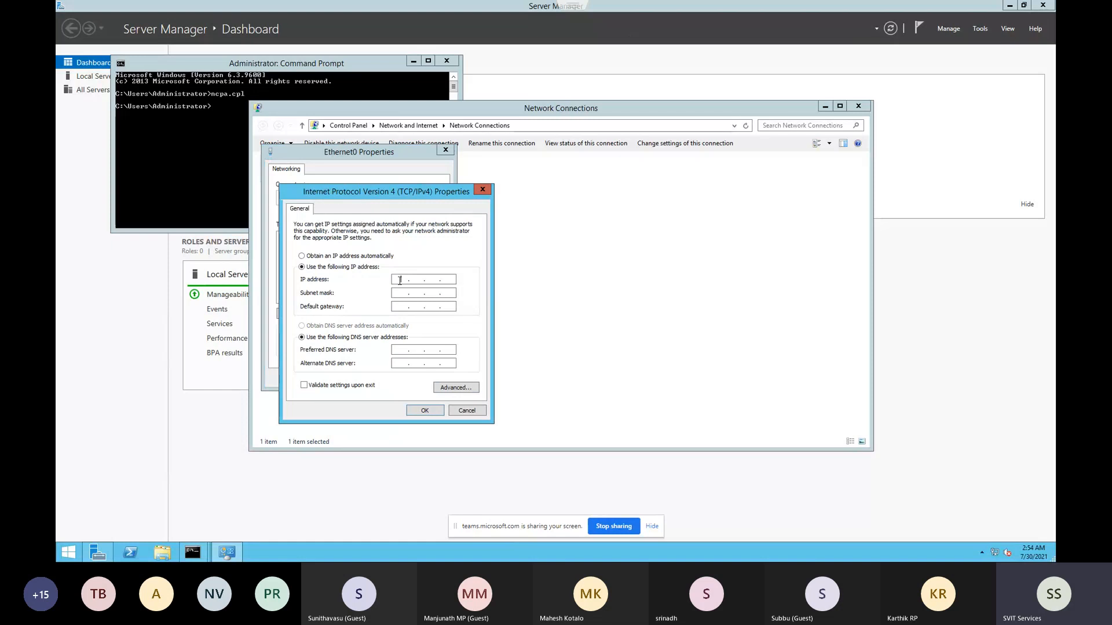
pyautogui.click(400, 280)
pyautogui.write('192 . ')
pyautogui.write('168 . 0 . ')
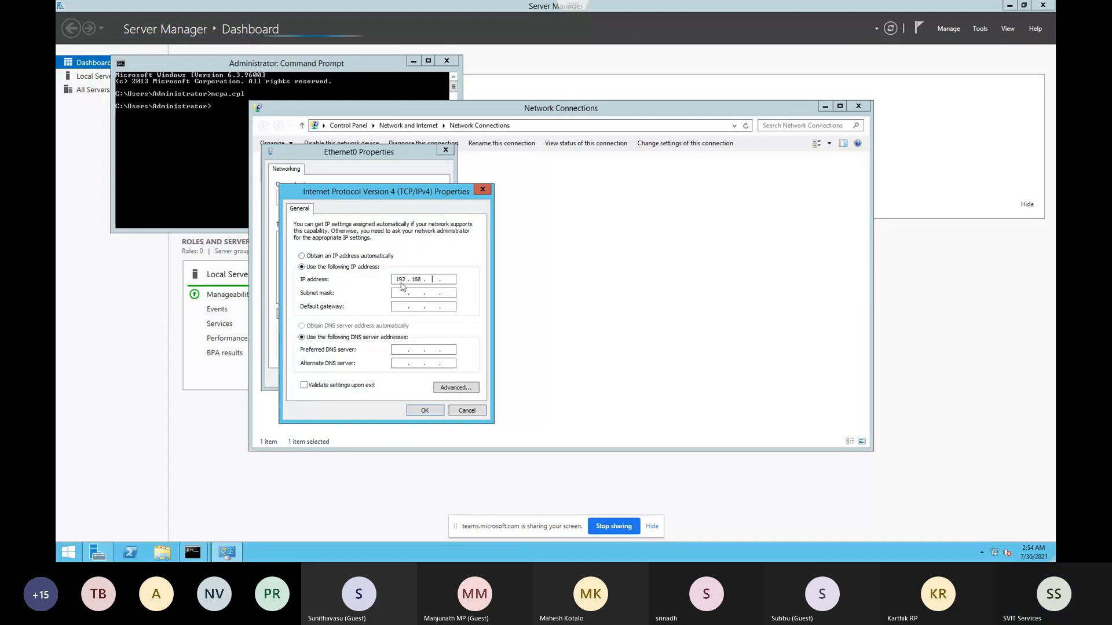
pyautogui.write('148')
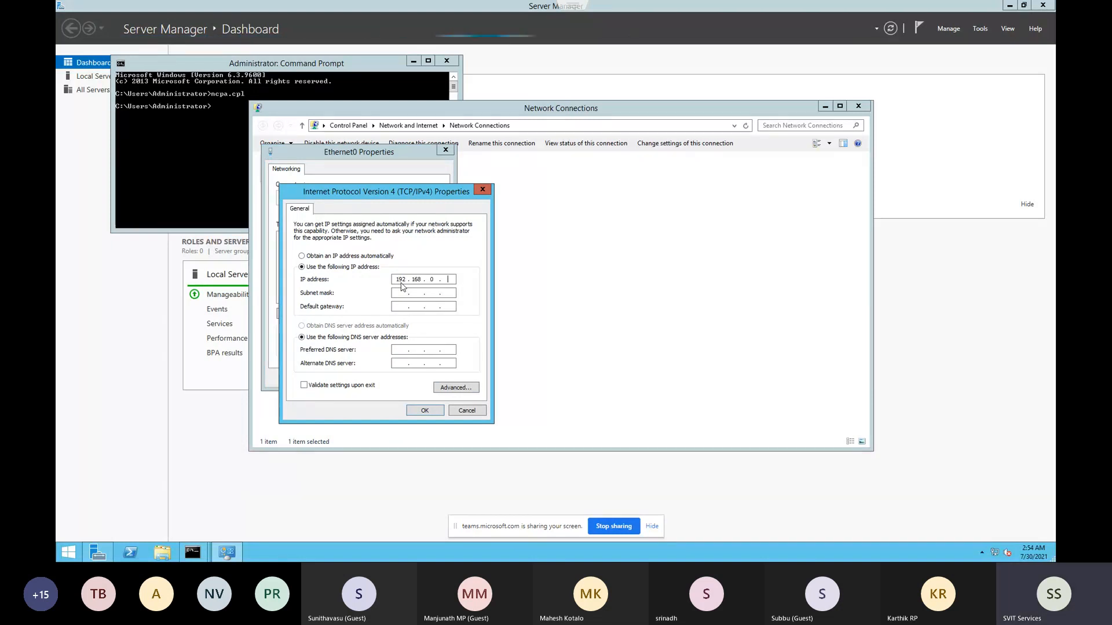
pyautogui.press('Tab')
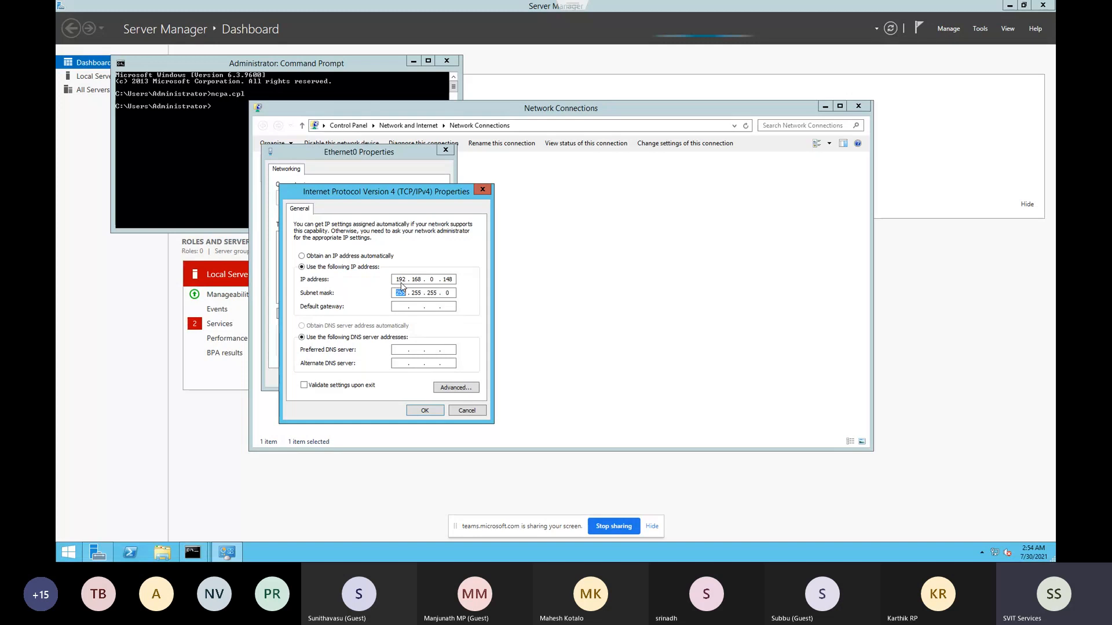
pyautogui.press('Tab')
pyautogui.write('1')
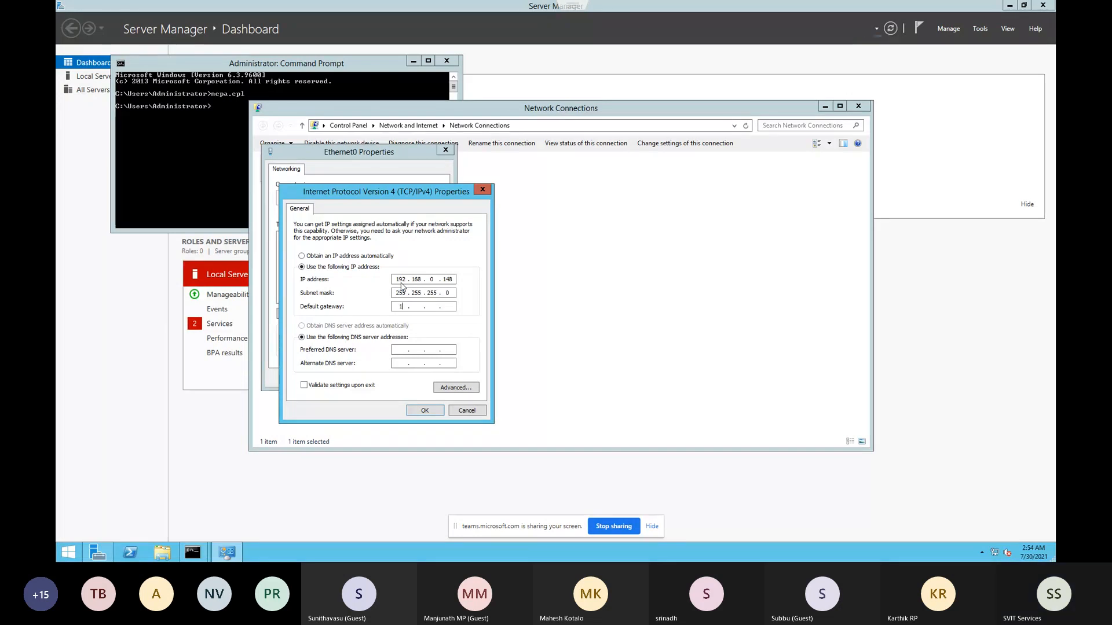
pyautogui.write('92 . 1')
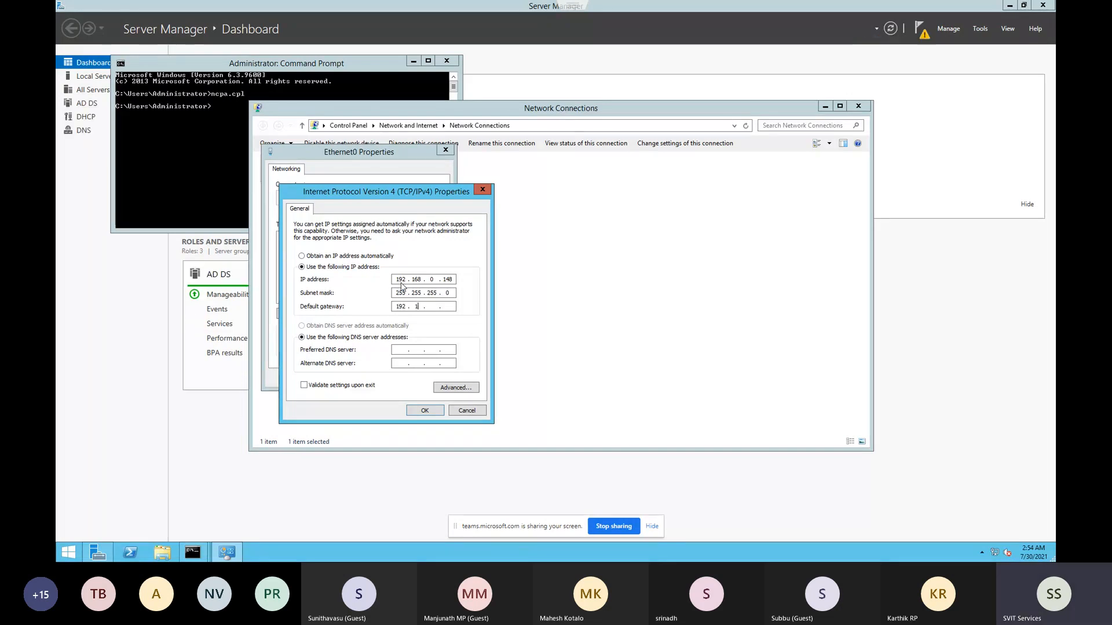
pyautogui.write('68 . 0 . 1')
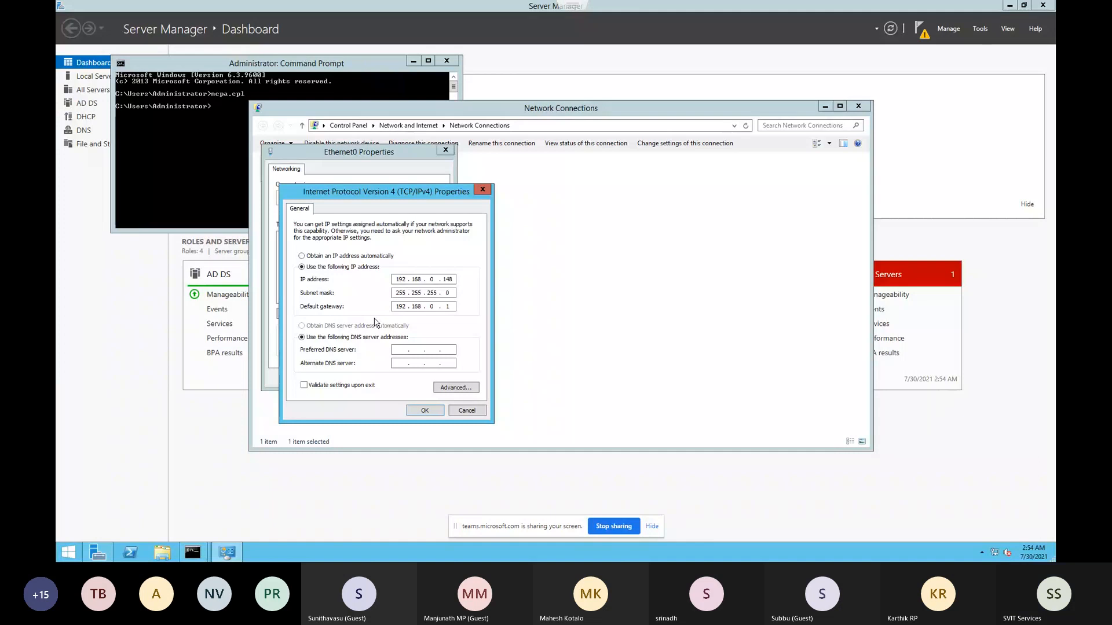
pyautogui.click(424, 409)
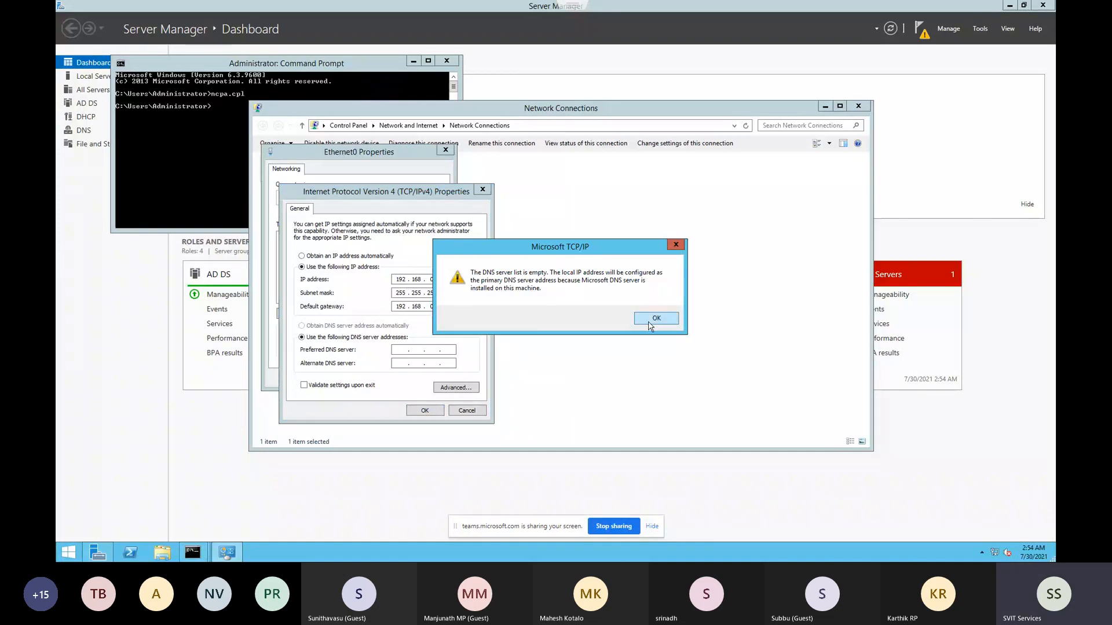
pyautogui.click(651, 320)
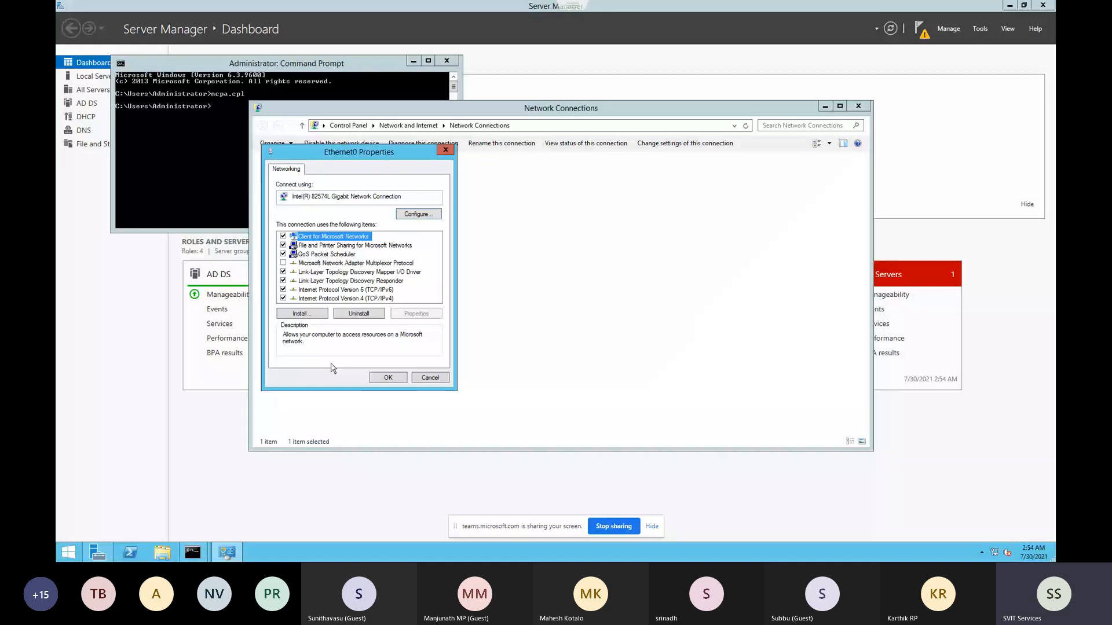
pyautogui.click(386, 377)
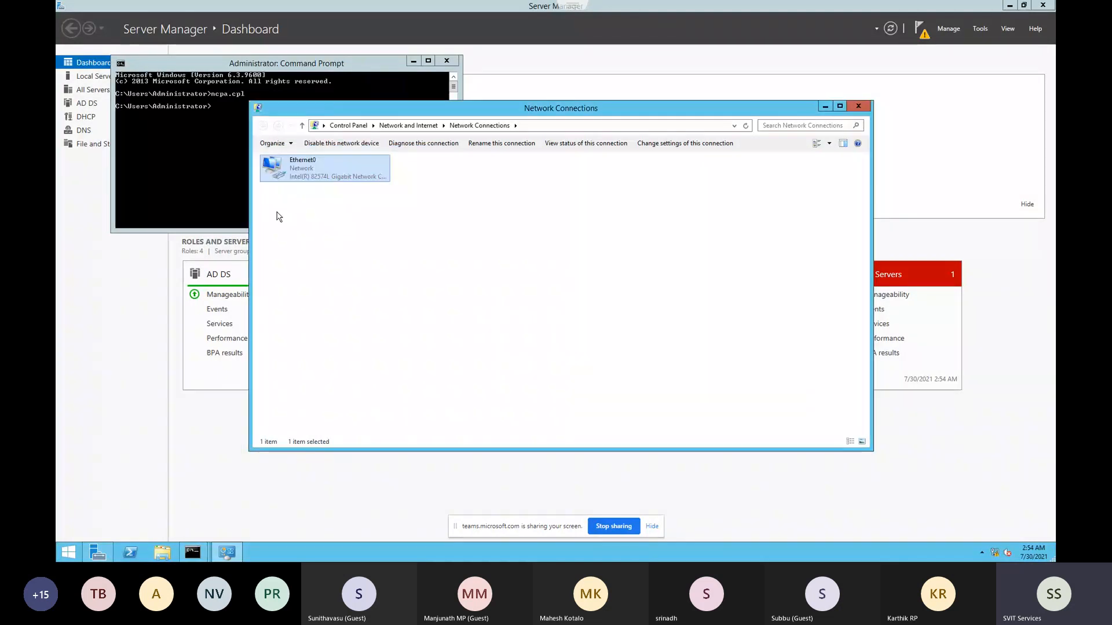
# Run ipconfig in Command Prompt to confirm the address 192.168.0.148
pyautogui.click(231, 189)
pyautogui.write('ipconfig')
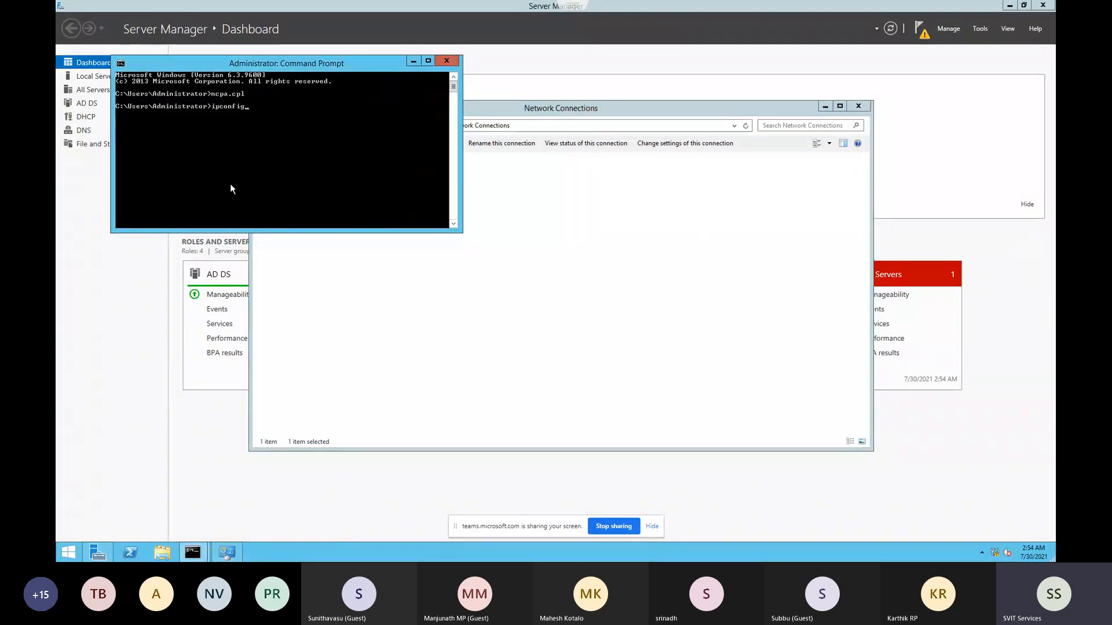
pyautogui.press('Return')
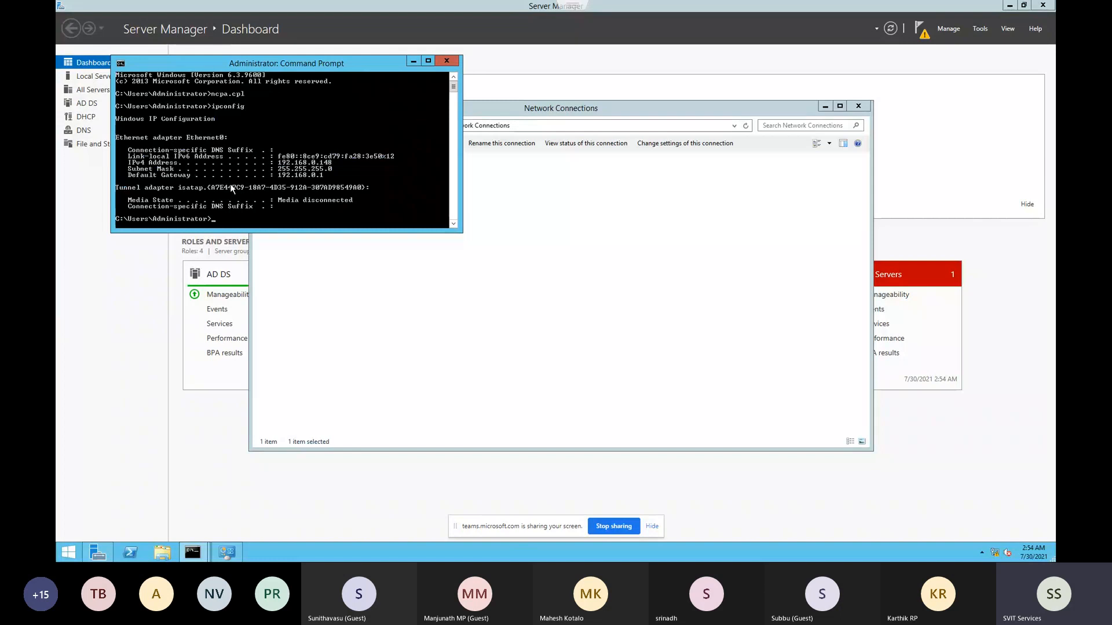
# Ping the ESXi host 192.168.0.240 and stop after two replies
pyautogui.write('ping')
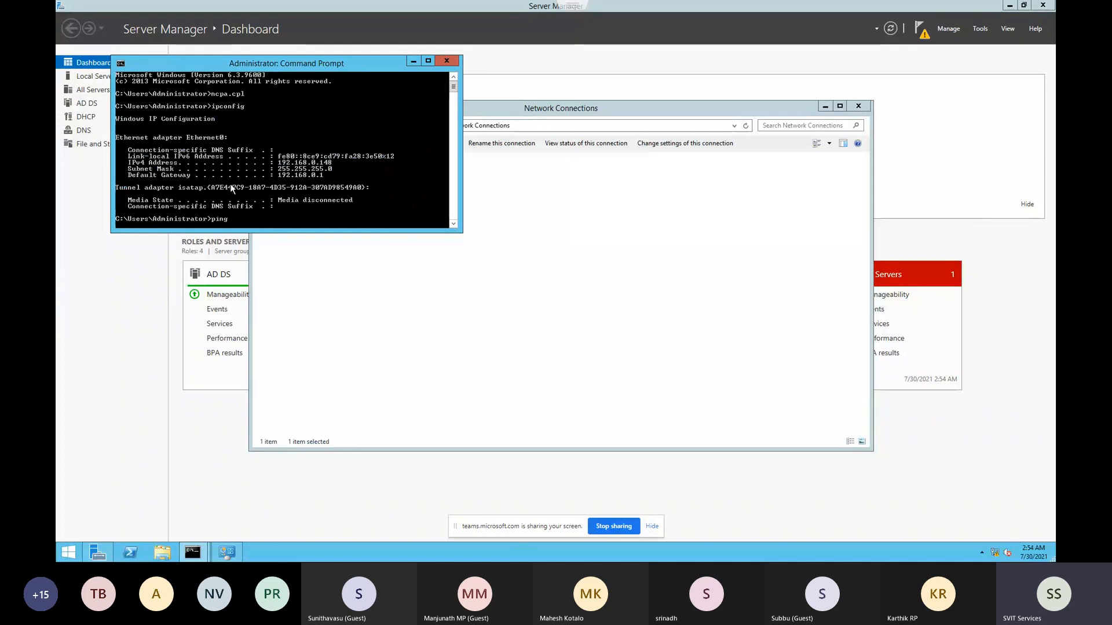
pyautogui.write(' 192.168.0.240')
pyautogui.press('Return')
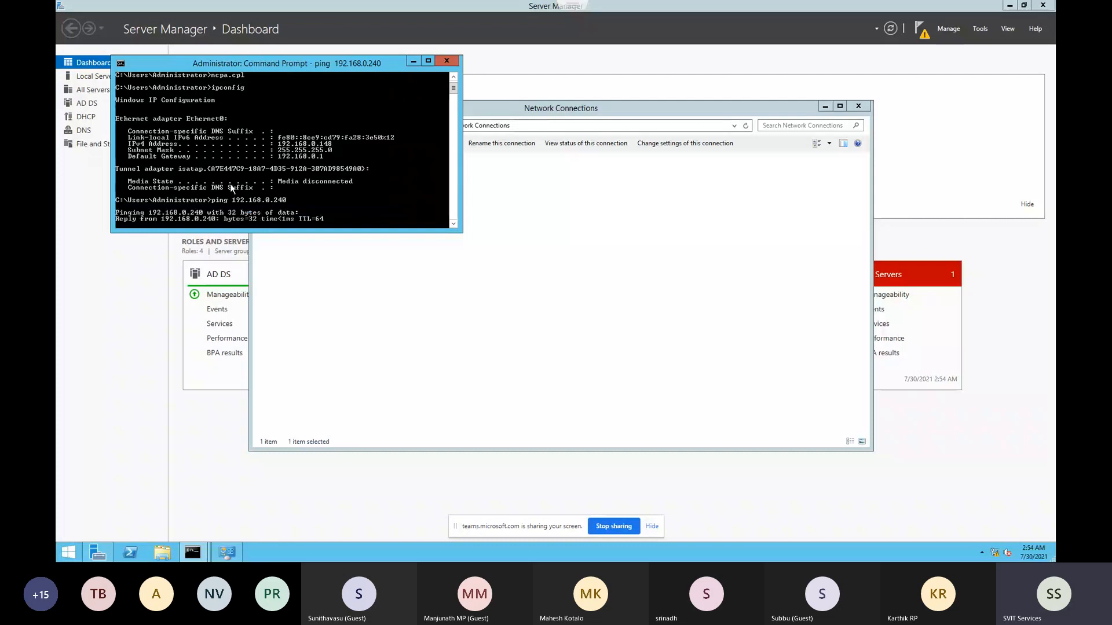
pyautogui.hotkey('ctrl', 'c')
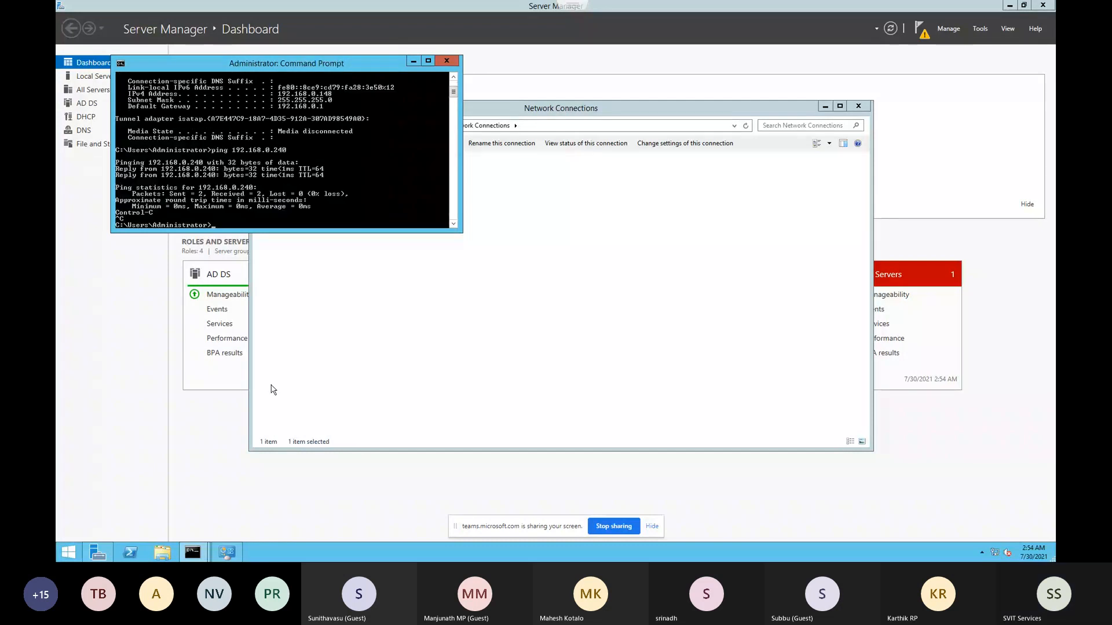
pyautogui.click(180, 417)
# Under Control Panel > System and Security > Windows Firewall, turn the firewall off for private and public networks
pyautogui.click(67, 553)
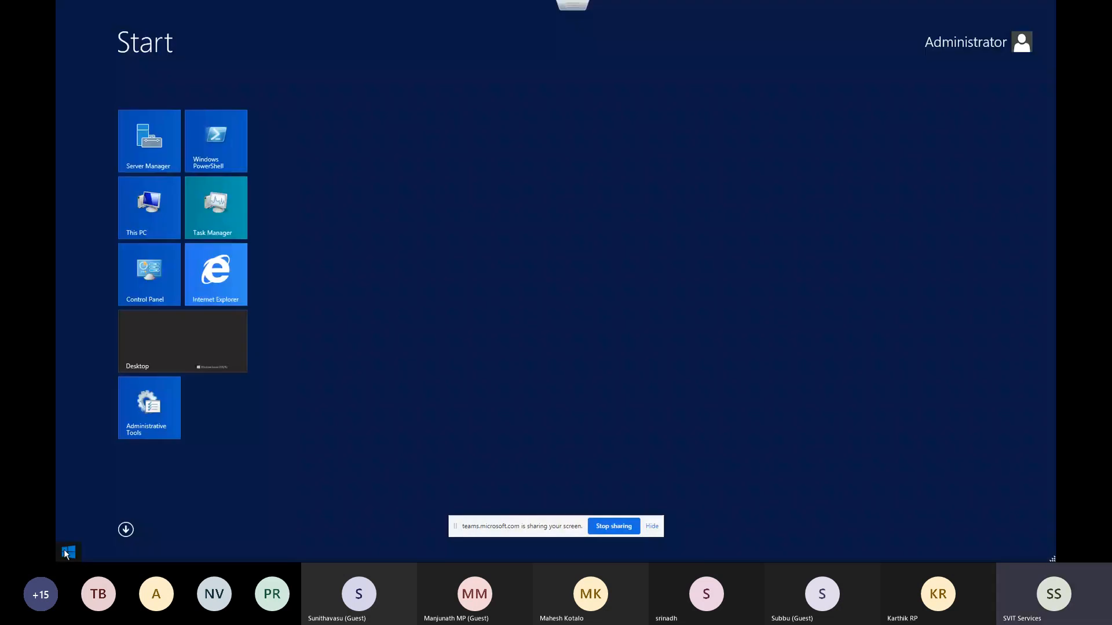
pyautogui.click(155, 286)
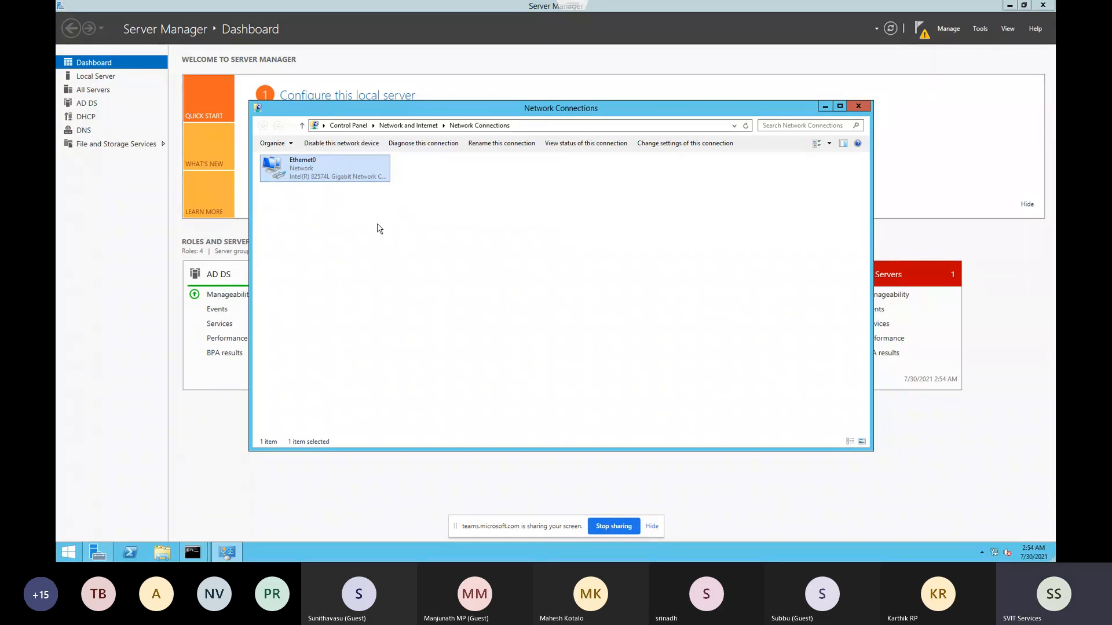
pyautogui.click(349, 125)
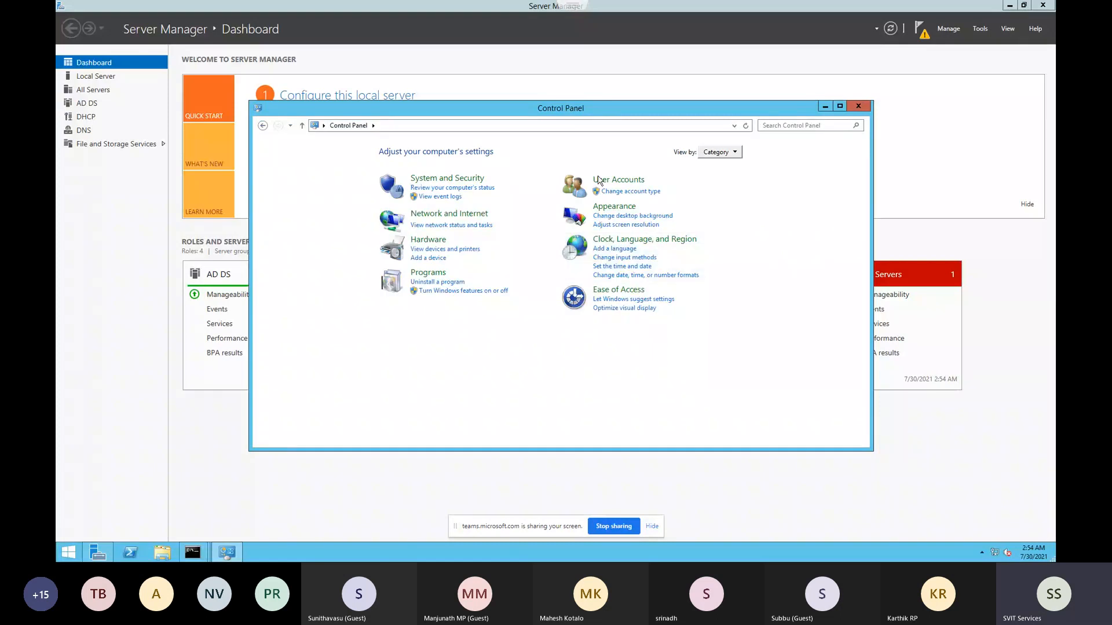
pyautogui.click(443, 179)
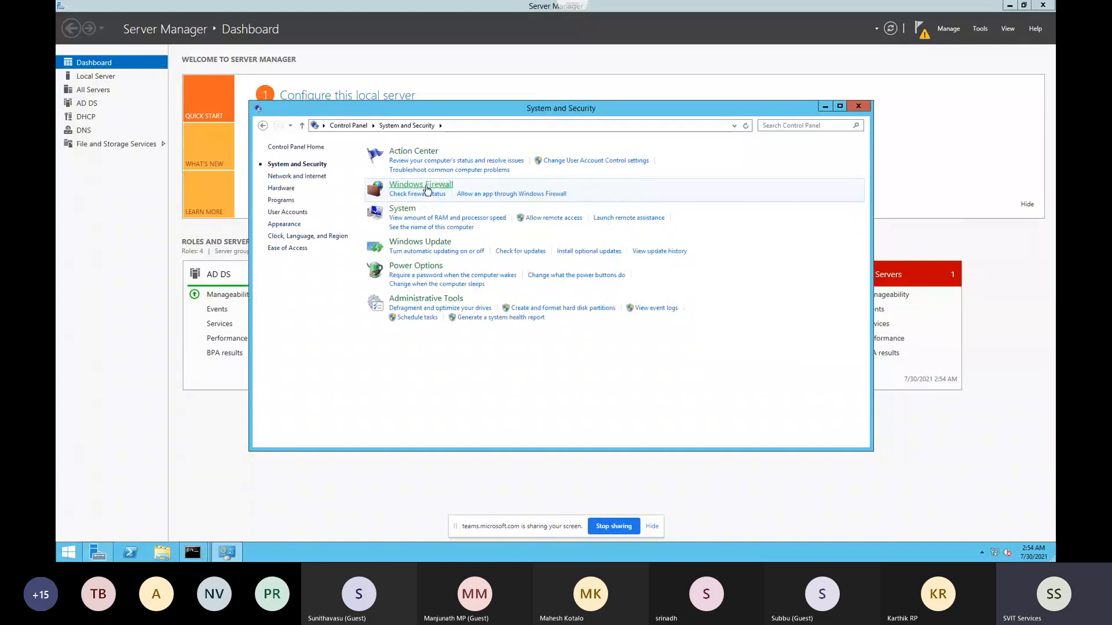
pyautogui.click(428, 186)
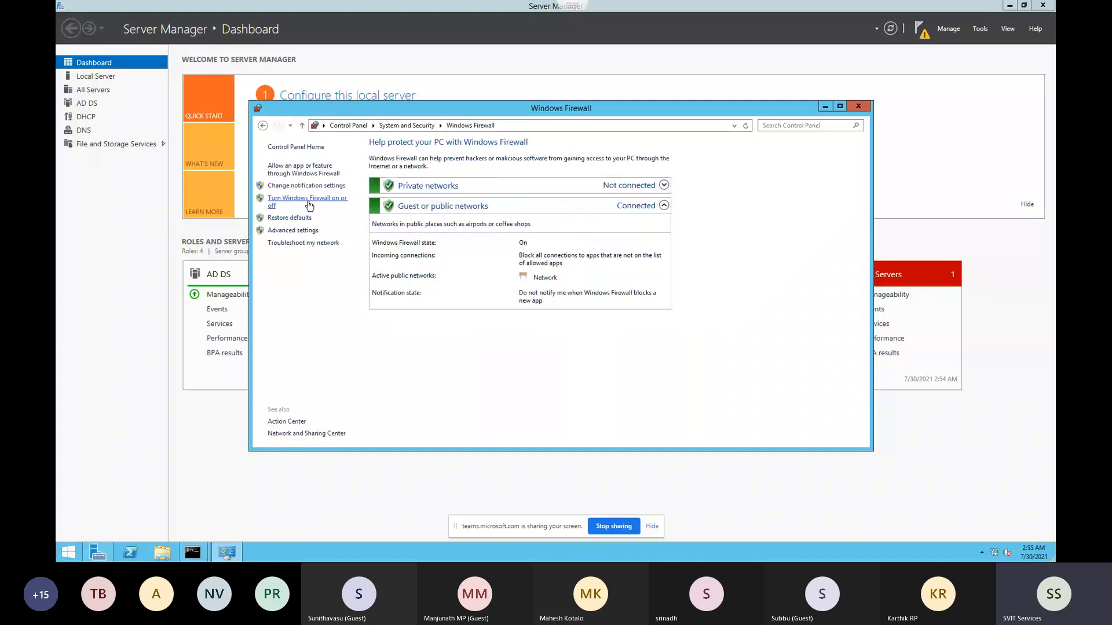
pyautogui.click(309, 203)
pyautogui.click(455, 222)
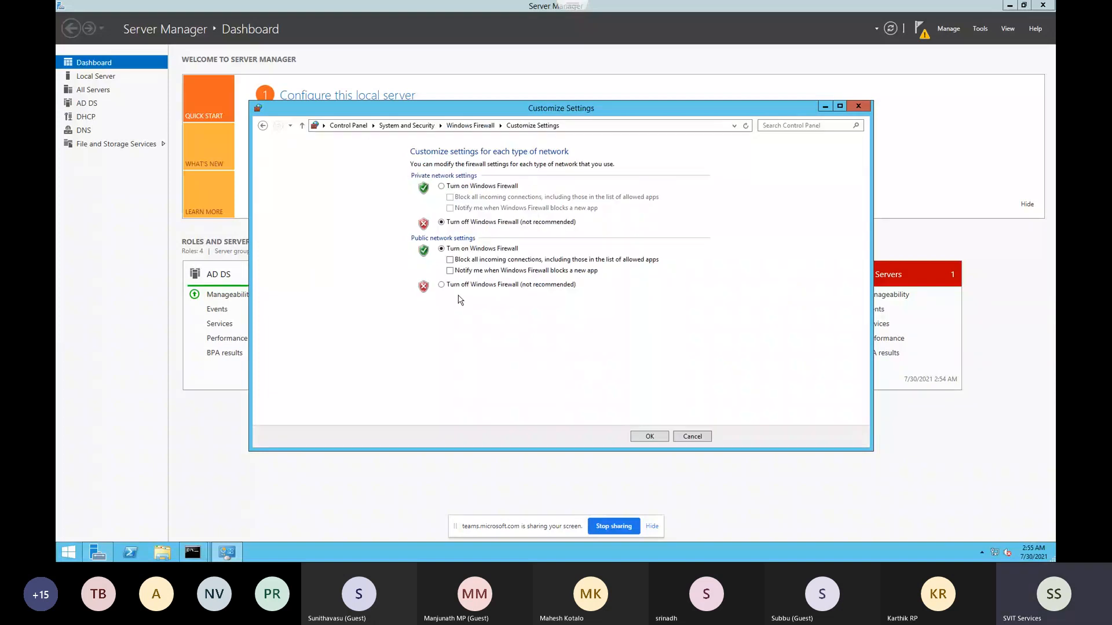
pyautogui.click(454, 288)
pyautogui.click(643, 438)
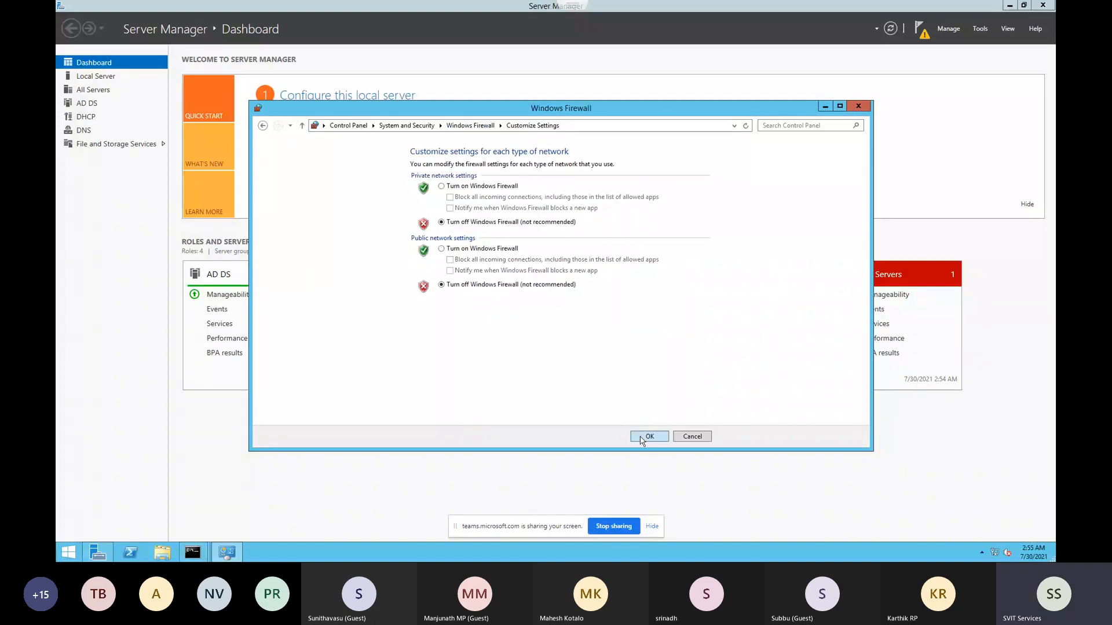
pyautogui.click(859, 107)
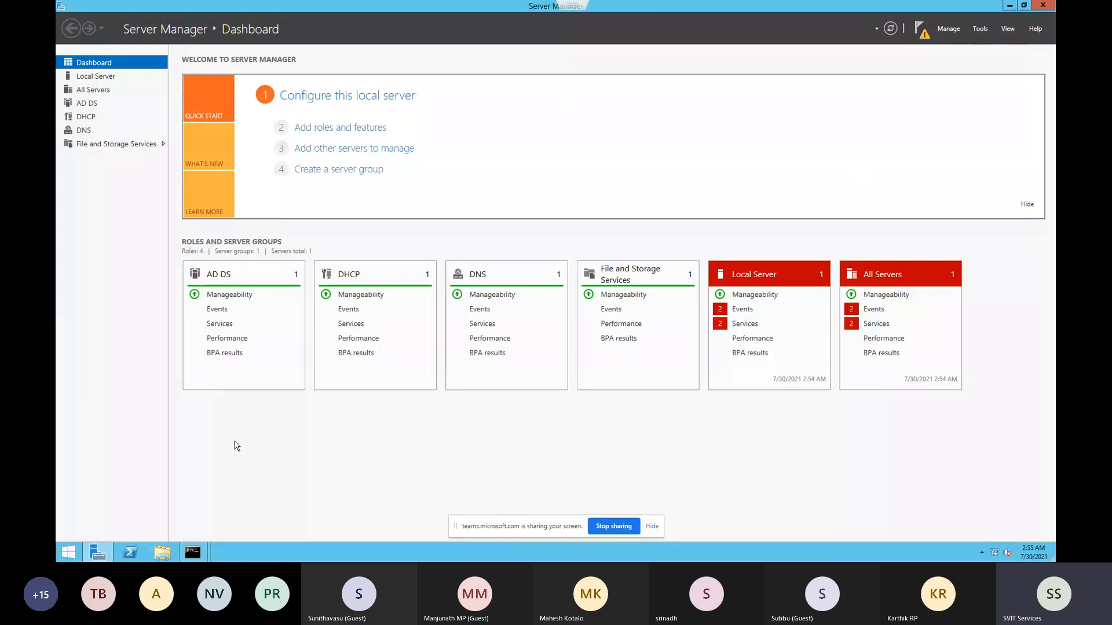
# Create a new folder named nfslun89 on New Volume (E:)
pyautogui.press('super+e')
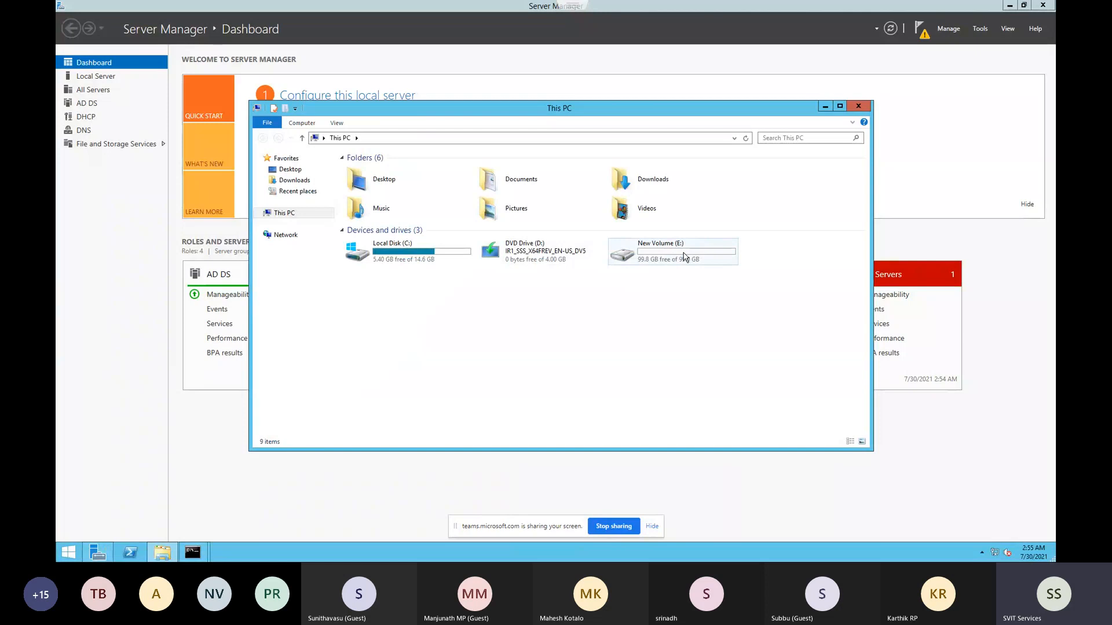
pyautogui.moveTo(684, 257)
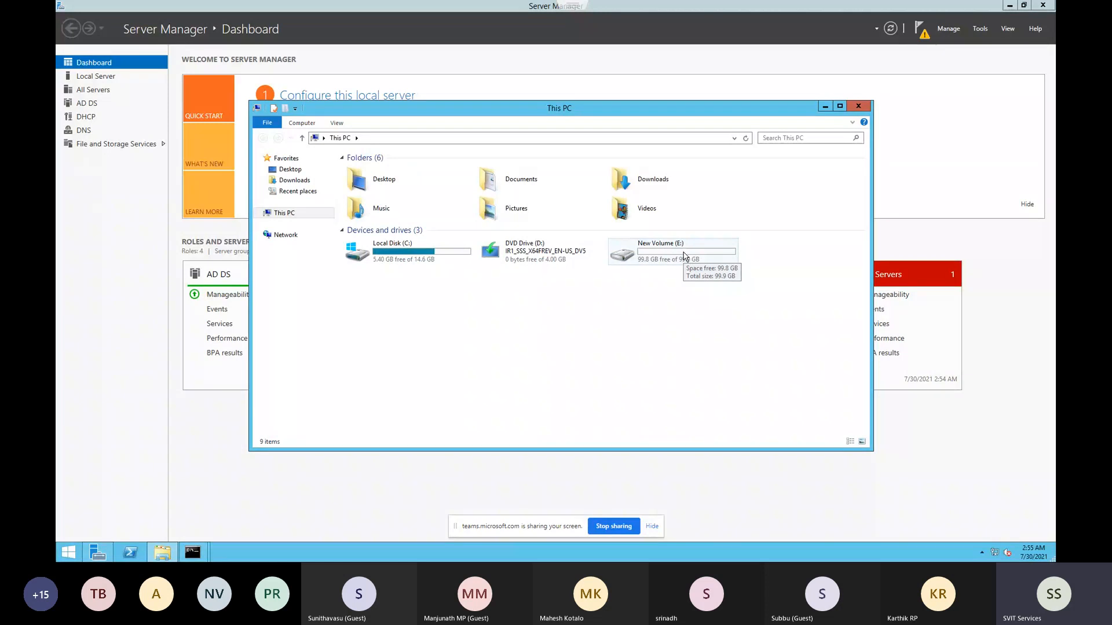
pyautogui.doubleClick(684, 257)
pyautogui.rightClick(514, 255)
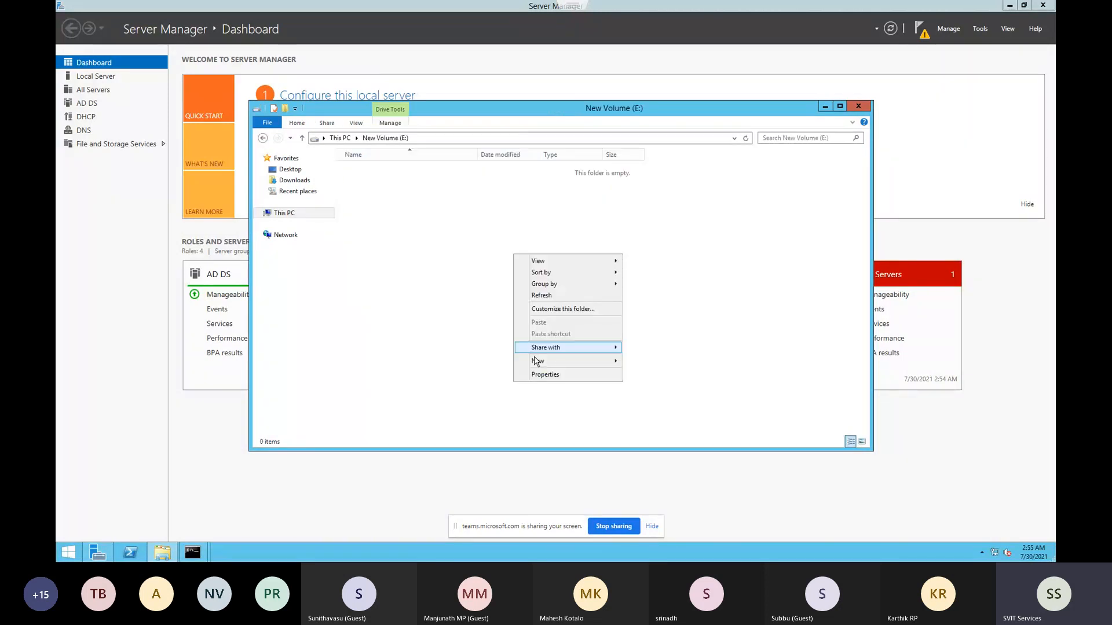
pyautogui.click(643, 361)
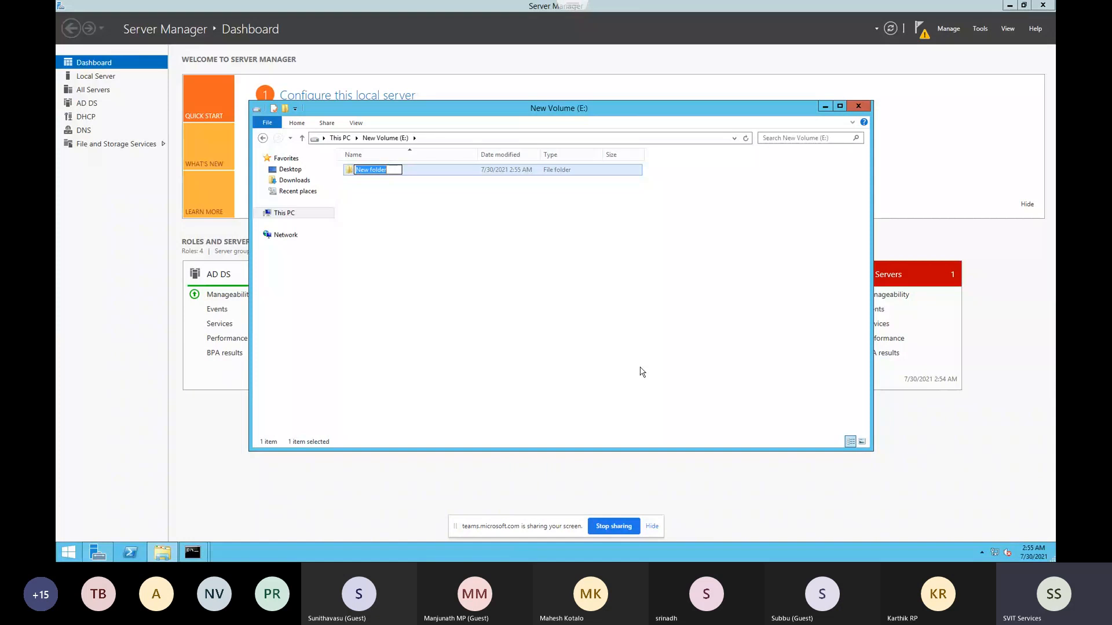
pyautogui.write('d')
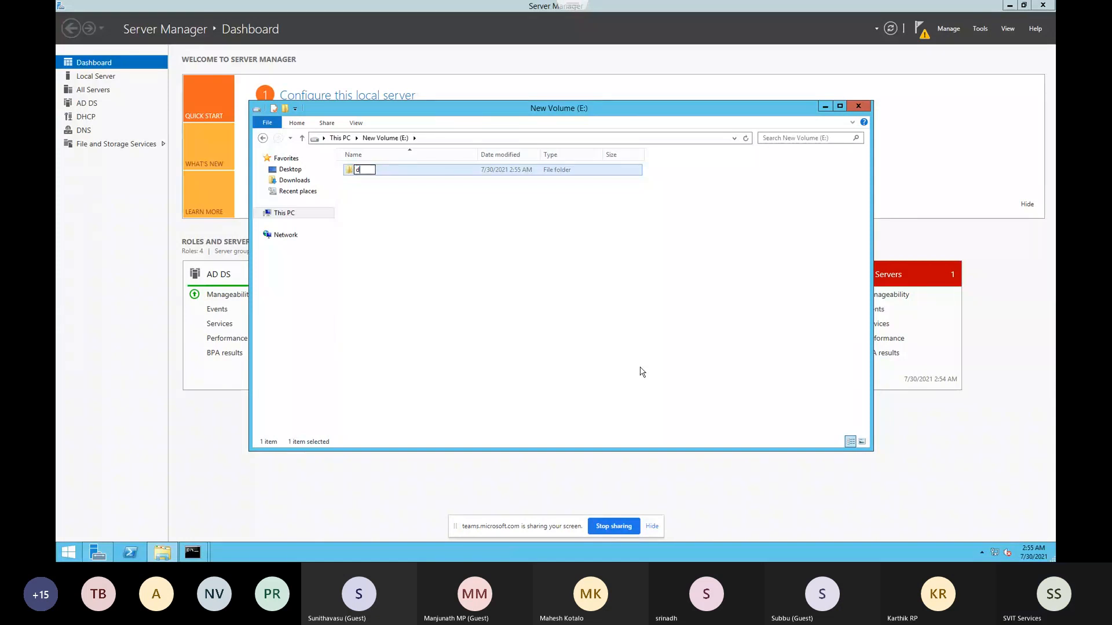
pyautogui.press('BackSpace')
pyautogui.write('nfs')
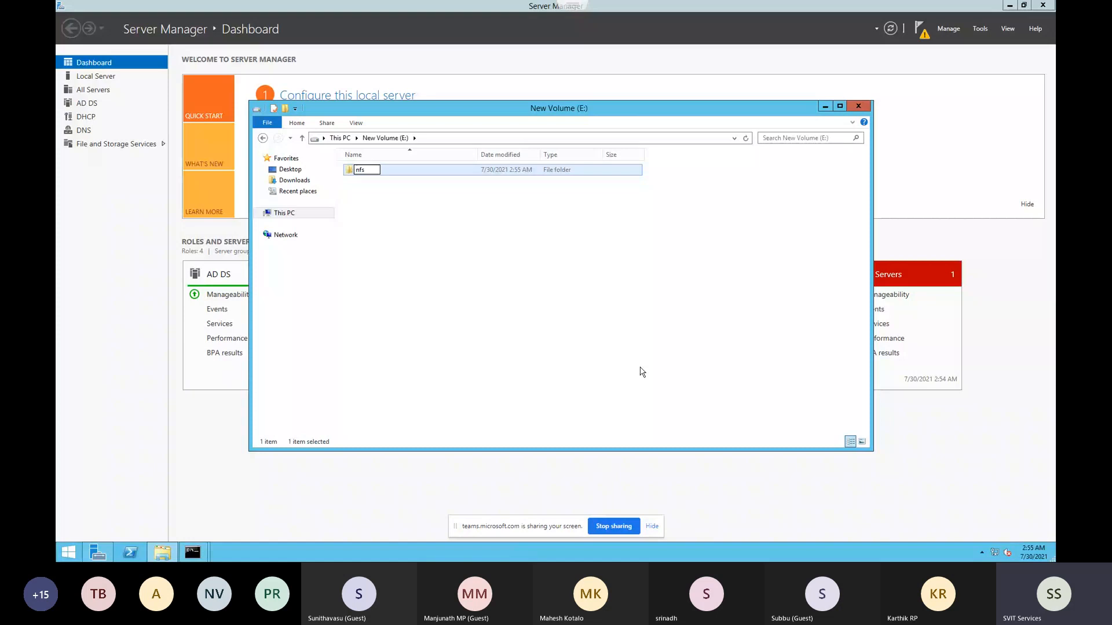
pyautogui.write('lun89')
pyautogui.click(408, 197)
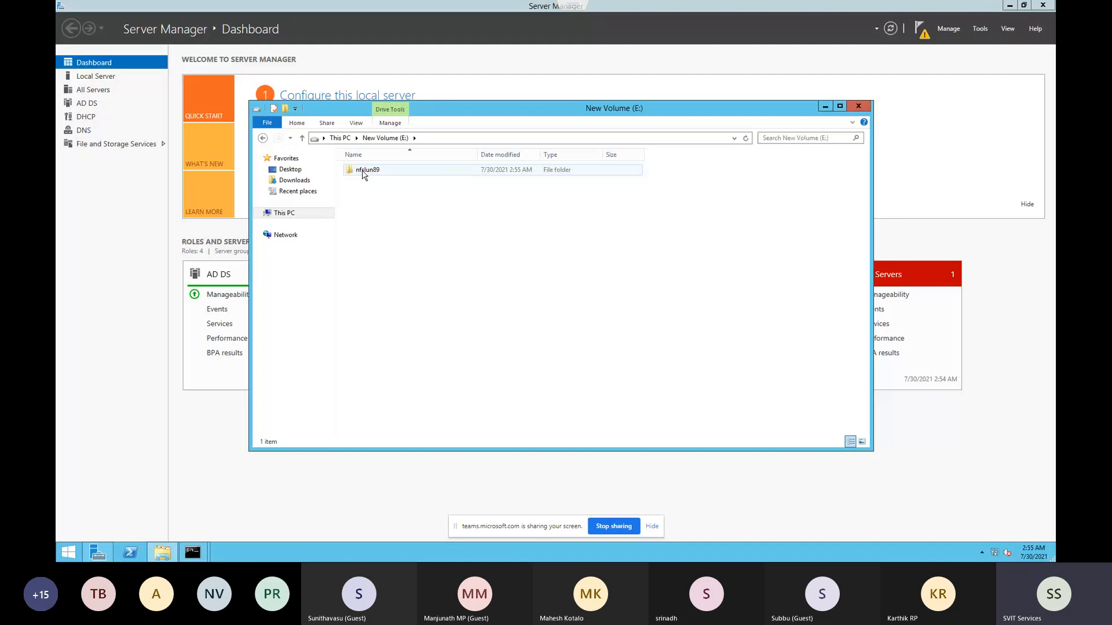
# View the nfslun89 folder's Sharing properties, then close the dialog and the E: window
pyautogui.rightClick(381, 172)
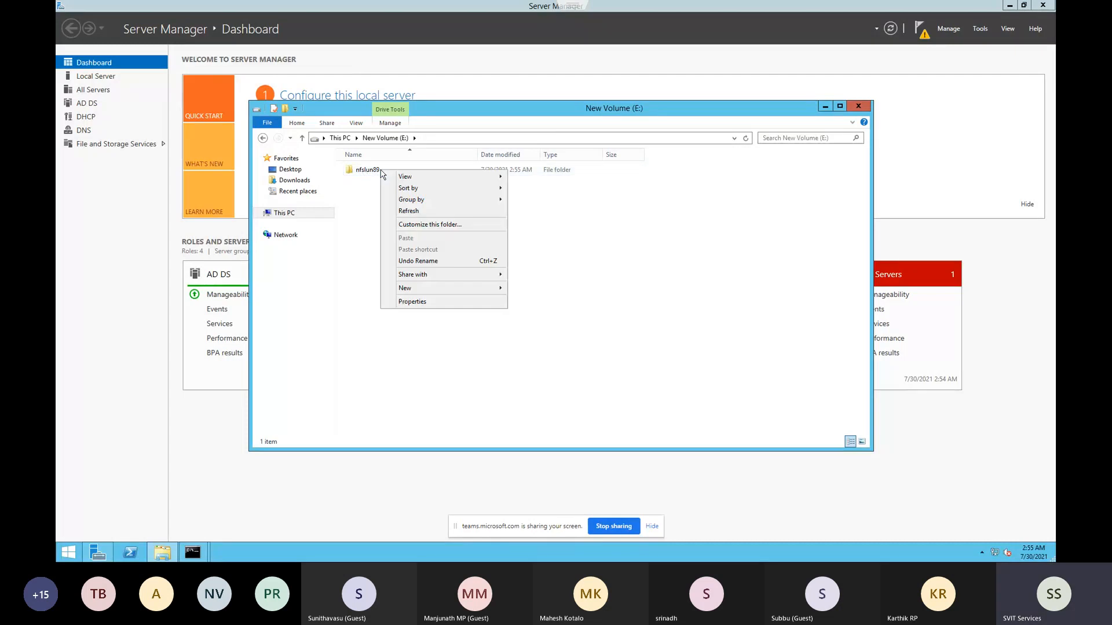
pyautogui.rightClick(364, 172)
pyautogui.click(386, 333)
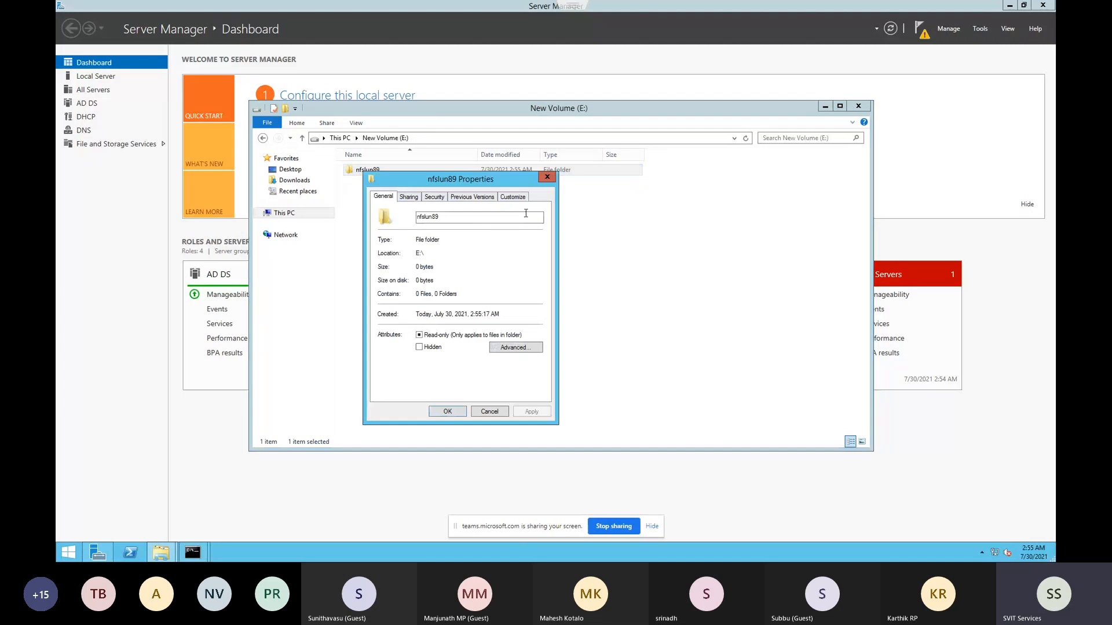
pyautogui.click(415, 198)
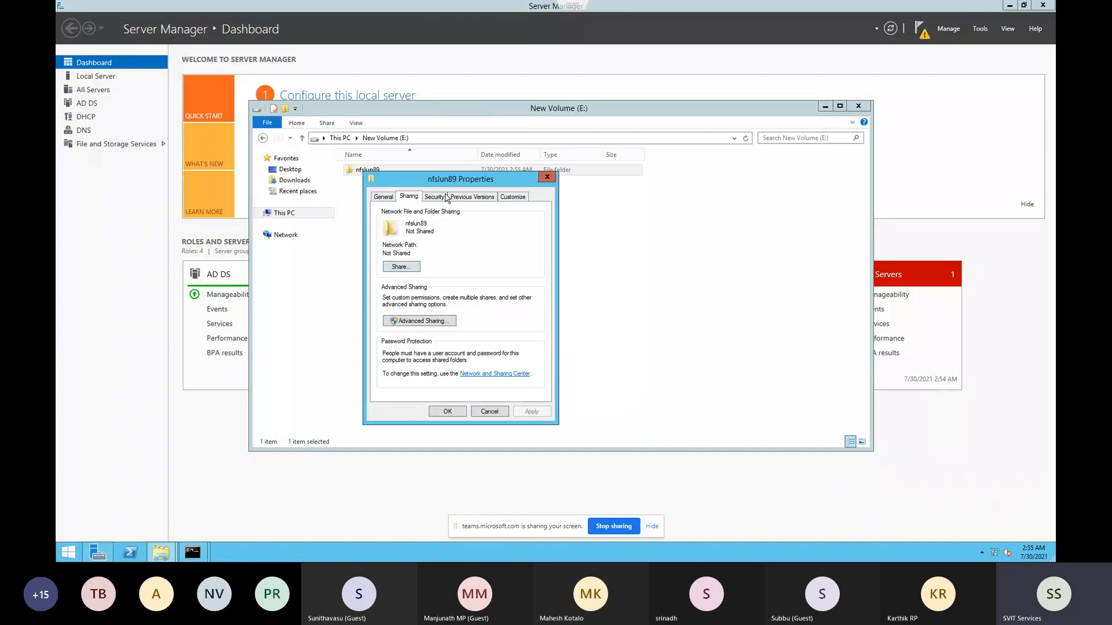
pyautogui.click(546, 178)
pyautogui.click(858, 106)
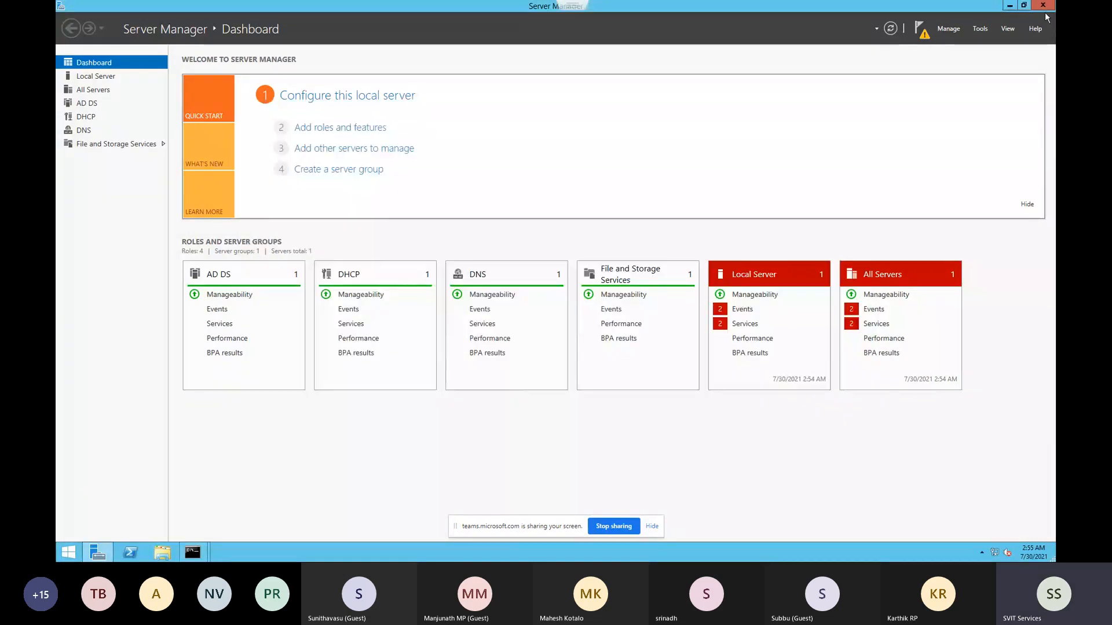
# Start the Add Roles and Features Wizard with the default installation type, maximized
pyautogui.click(980, 28)
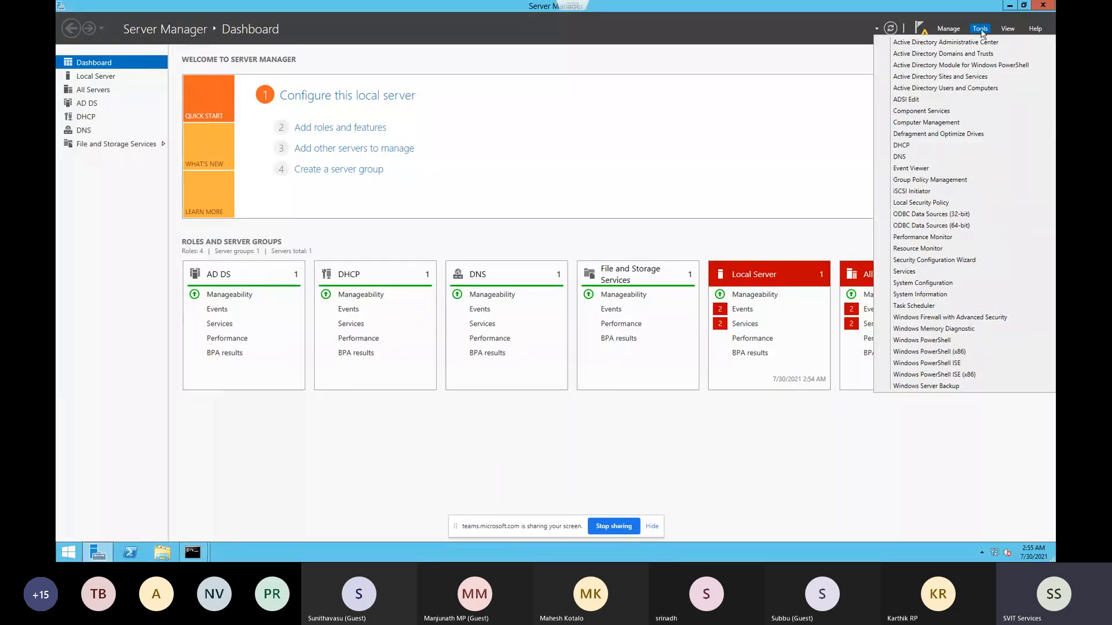
pyautogui.click(949, 29)
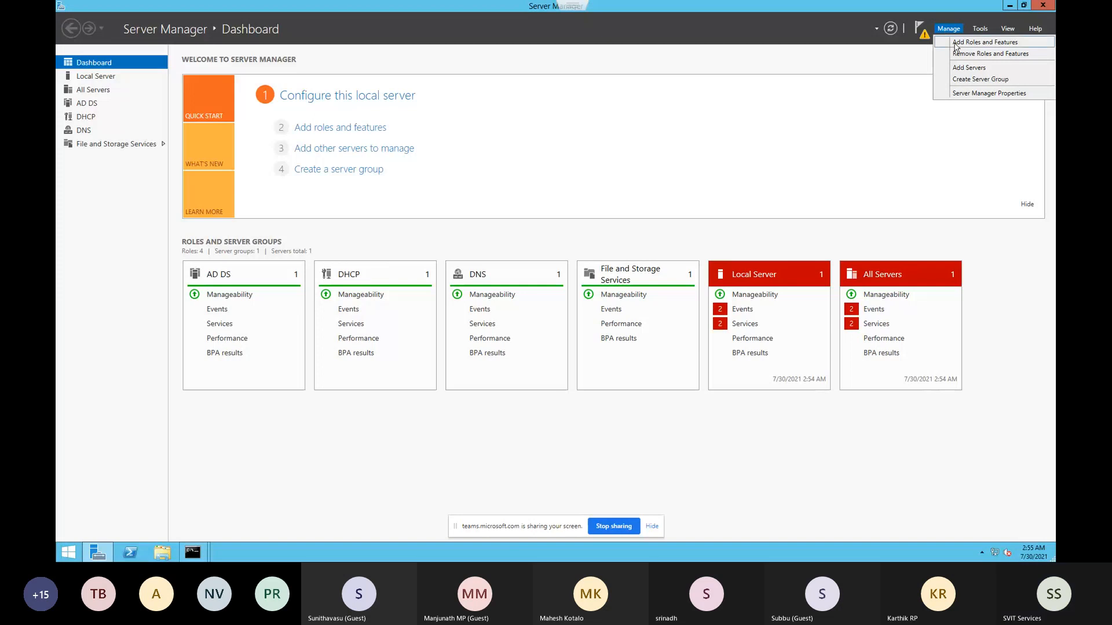
pyautogui.click(956, 42)
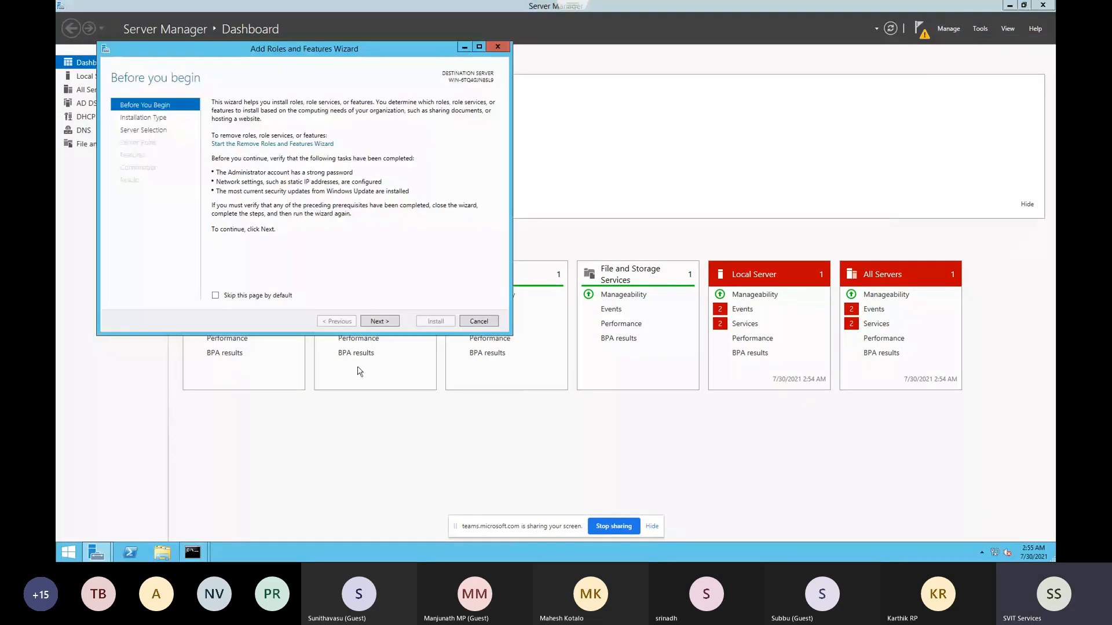
pyautogui.click(374, 322)
pyautogui.click(373, 322)
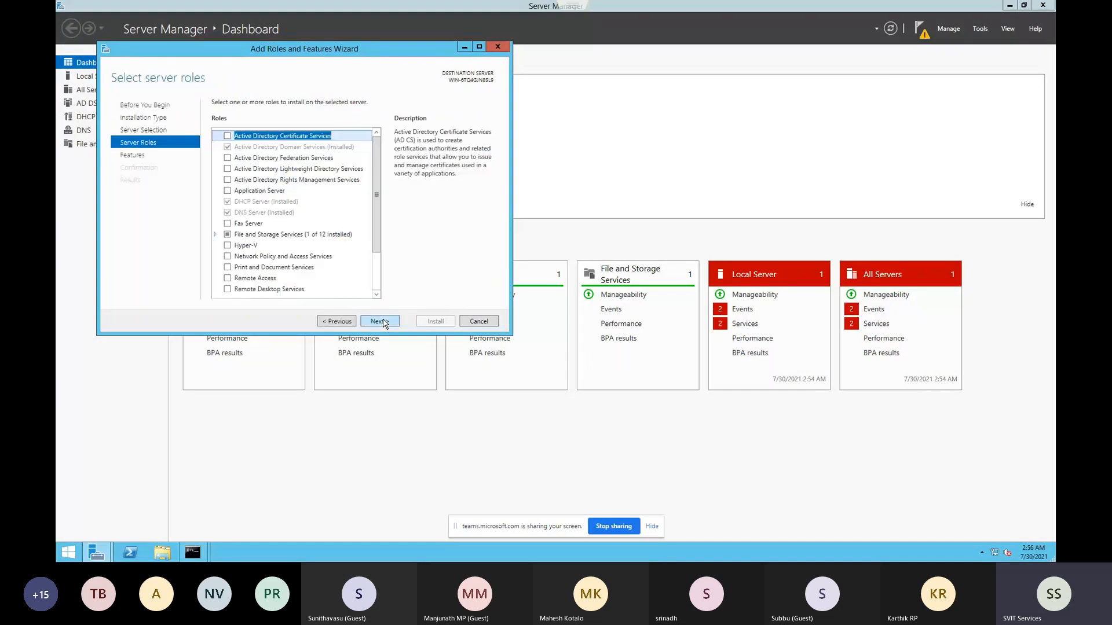
pyautogui.click(479, 46)
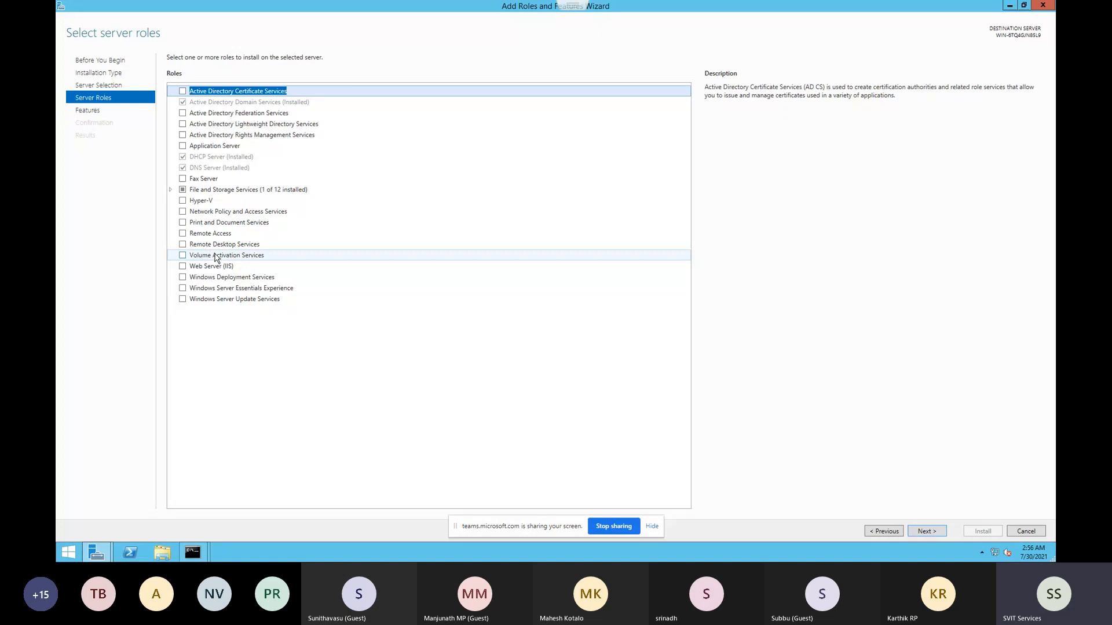
# Under File and Storage Services, select Server for NFS with its required features
pyautogui.click(171, 189)
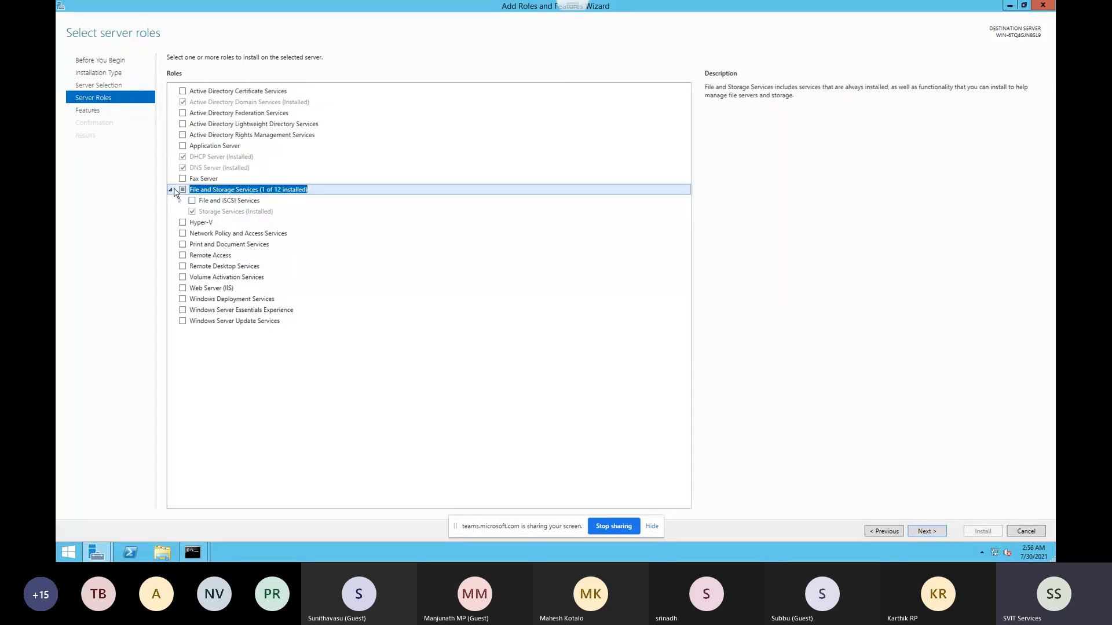
pyautogui.click(925, 530)
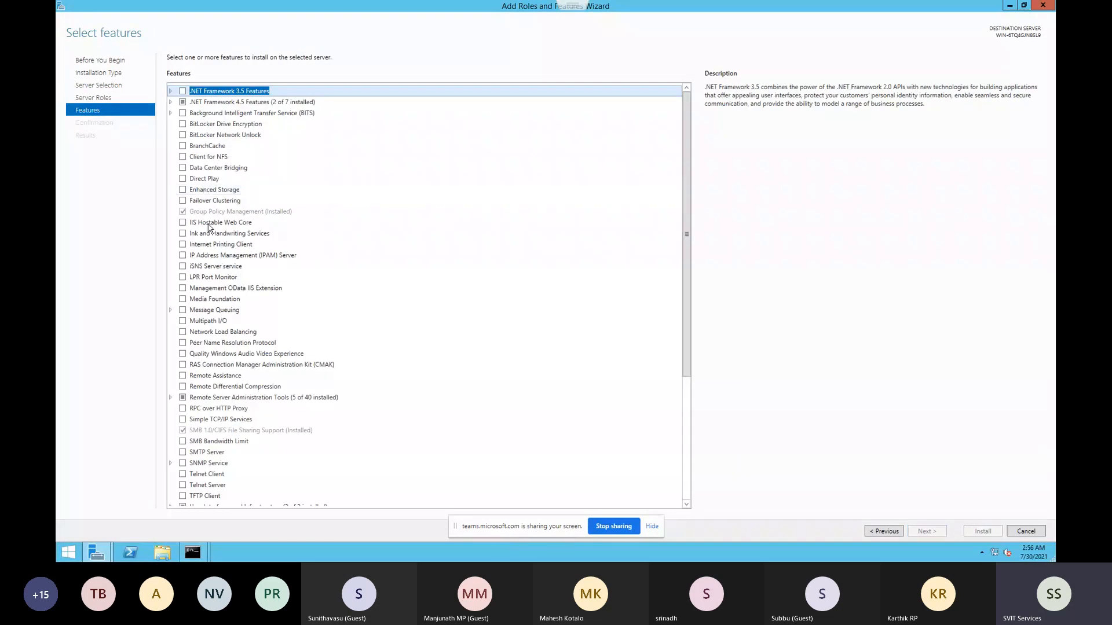
pyautogui.scroll(-2, 223, 320)
pyautogui.scroll(-1, 226, 322)
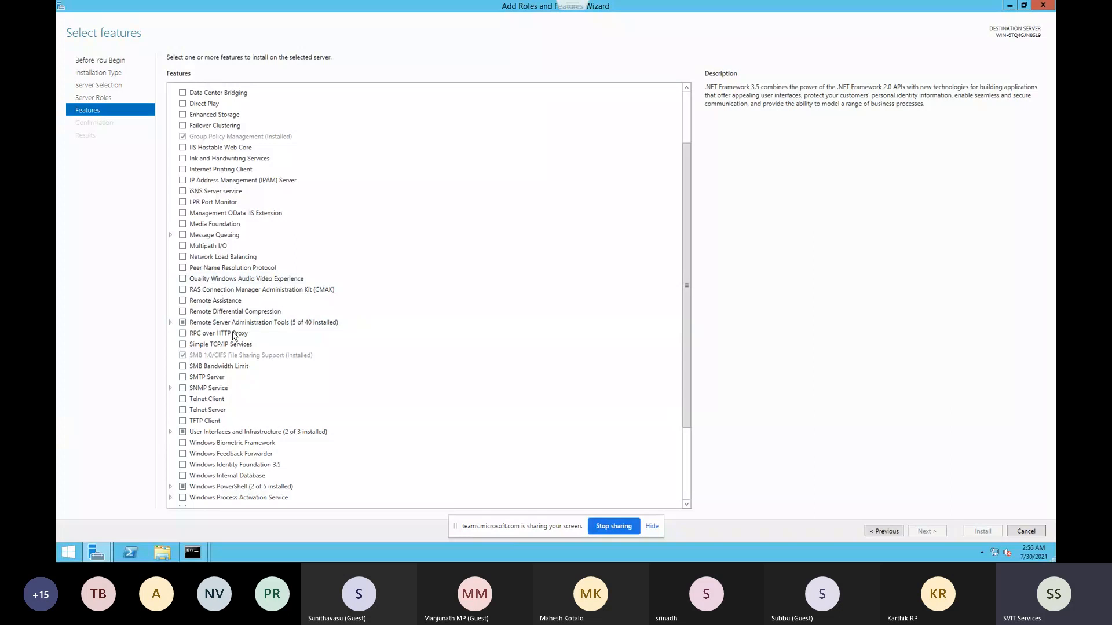
pyautogui.scroll(3, 217, 399)
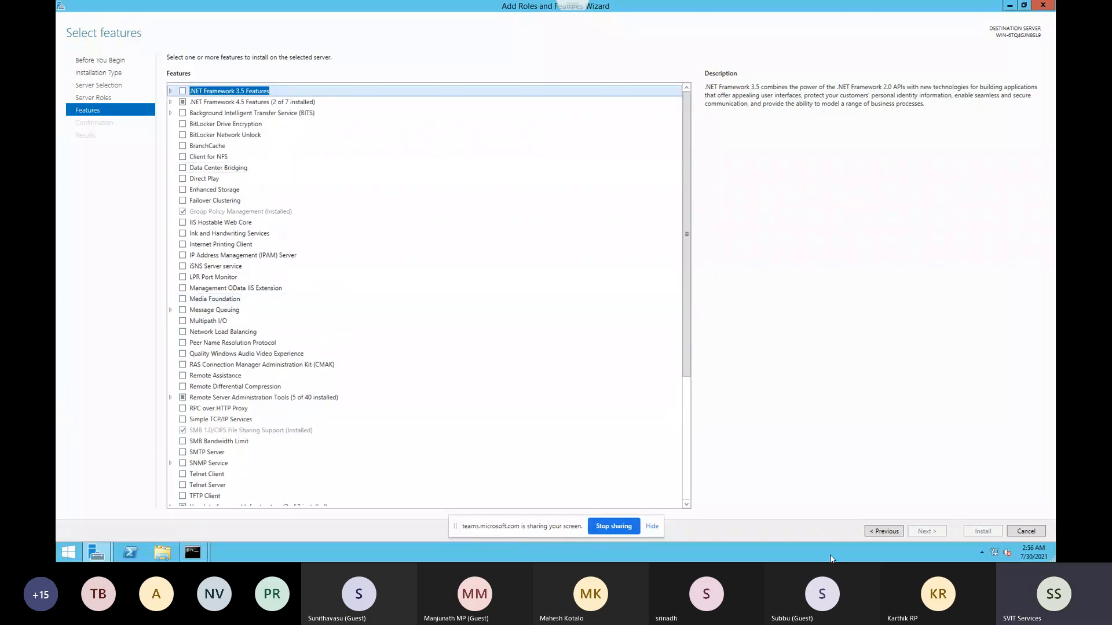
pyautogui.hotkey('alt', 'p')
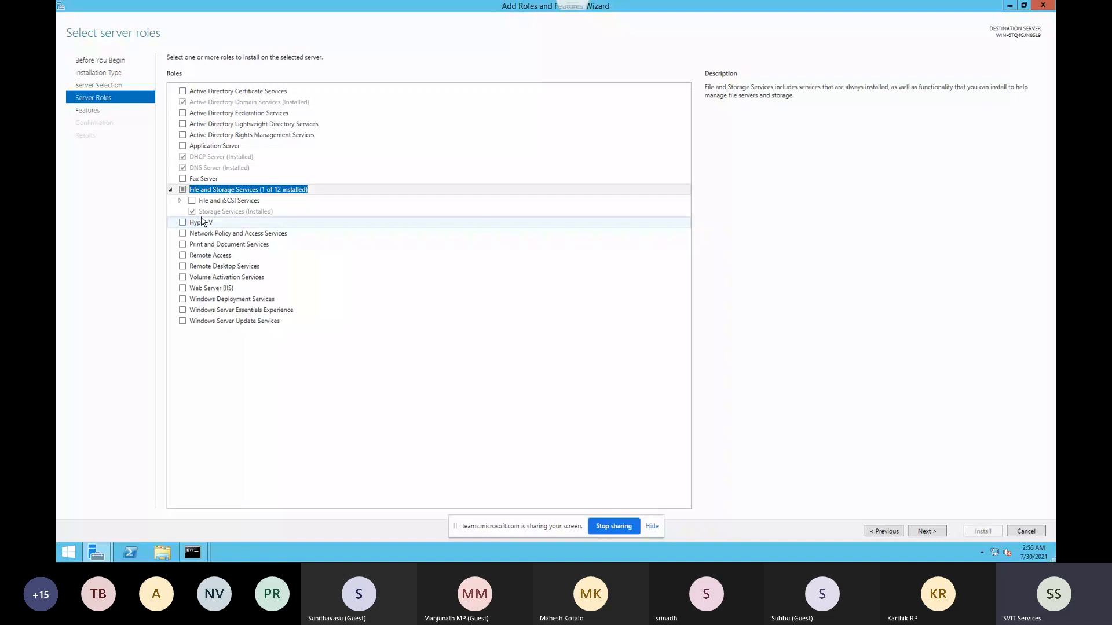
pyautogui.click(179, 201)
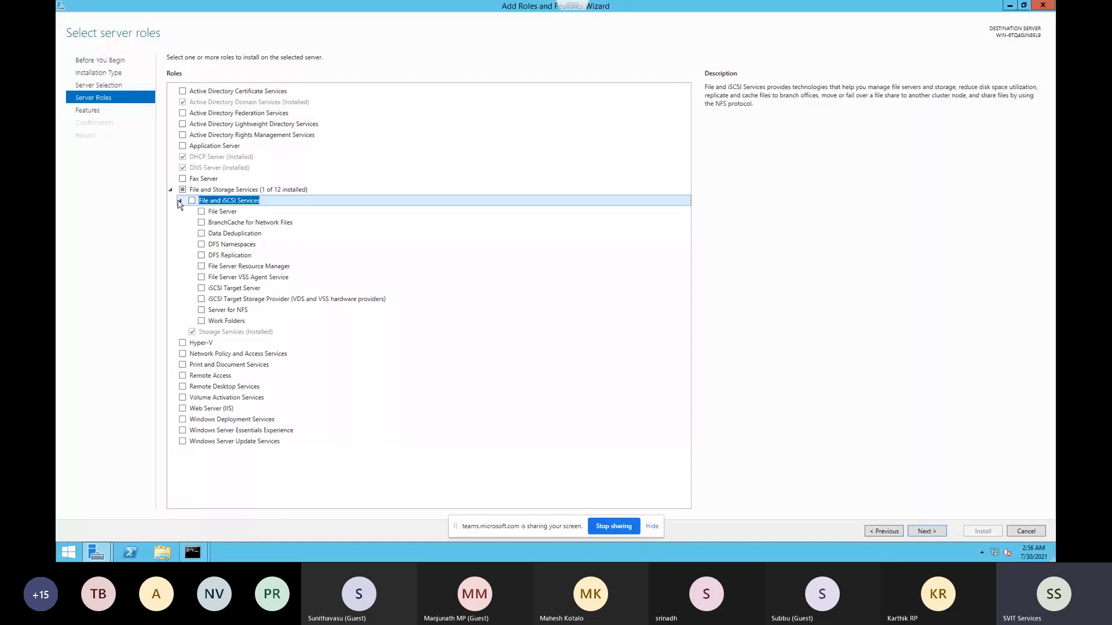
pyautogui.click(201, 310)
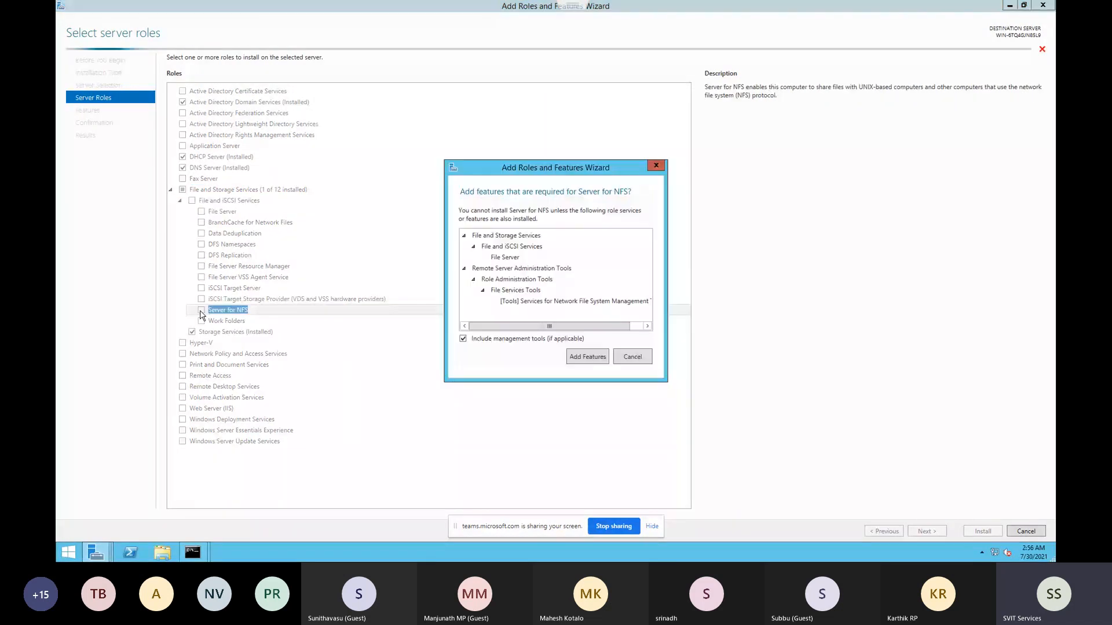
pyautogui.click(588, 358)
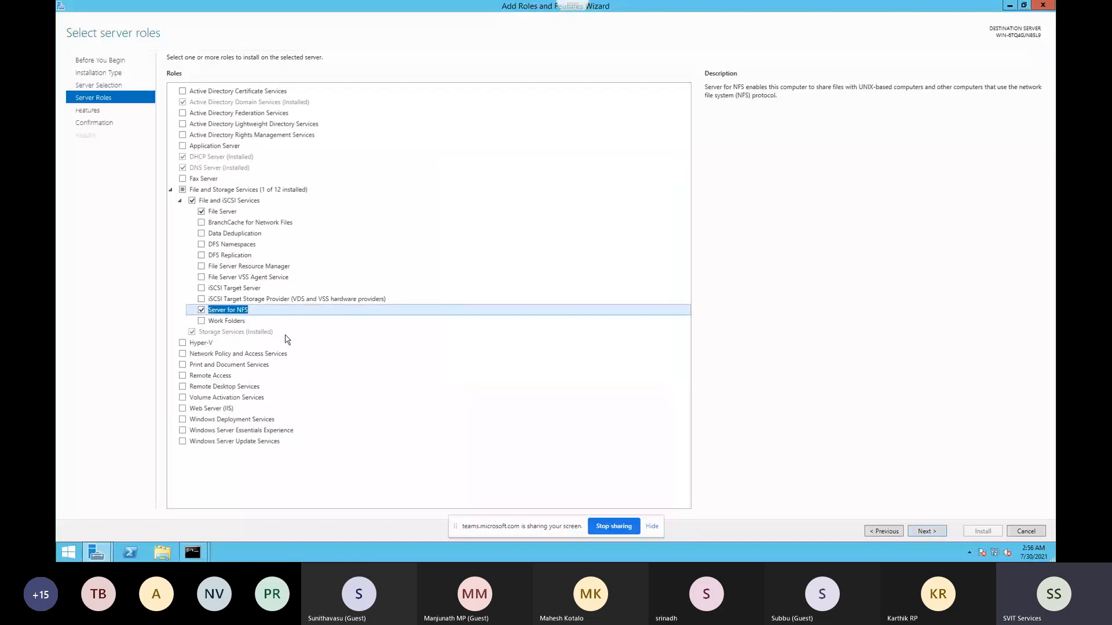
pyautogui.click(925, 532)
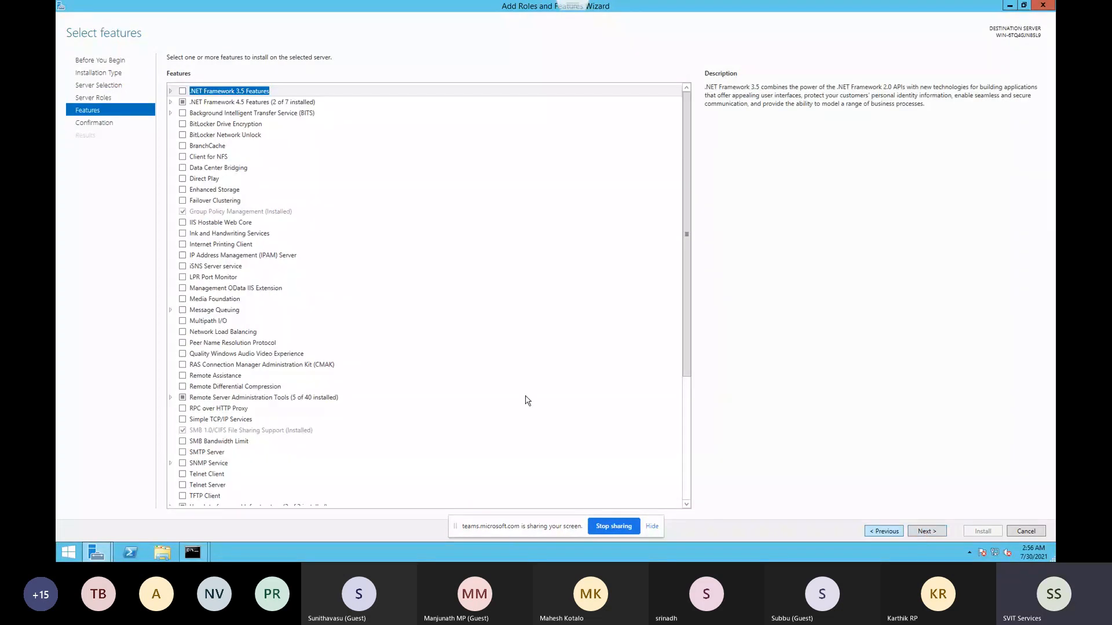
# Proceed to the confirmation page and start the installation
pyautogui.scroll(-3, 434, 386)
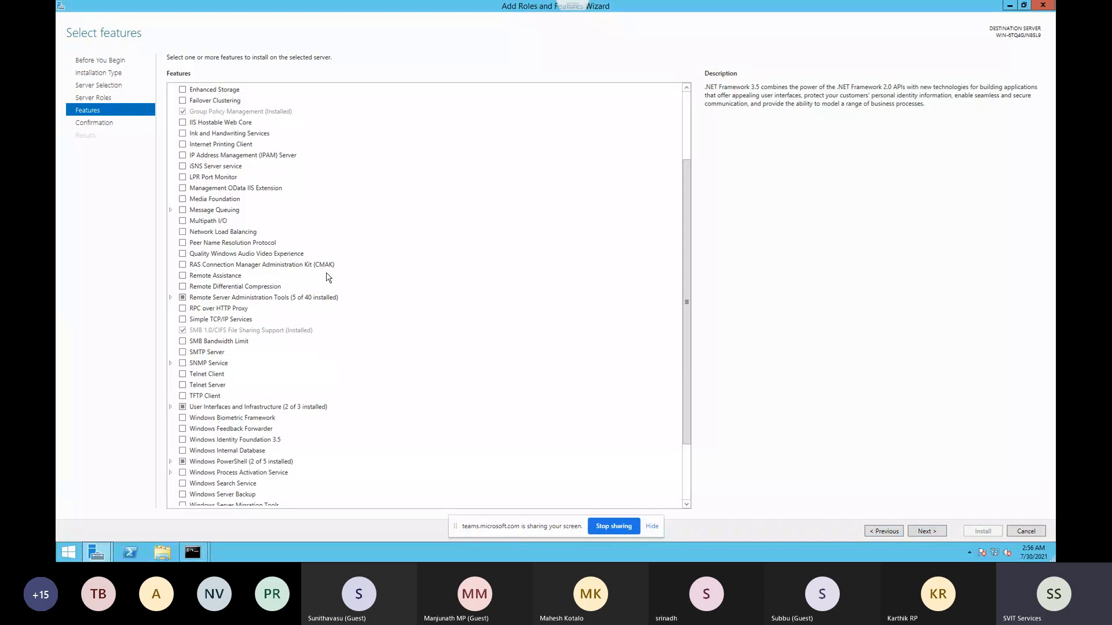
pyautogui.scroll(3, 318, 281)
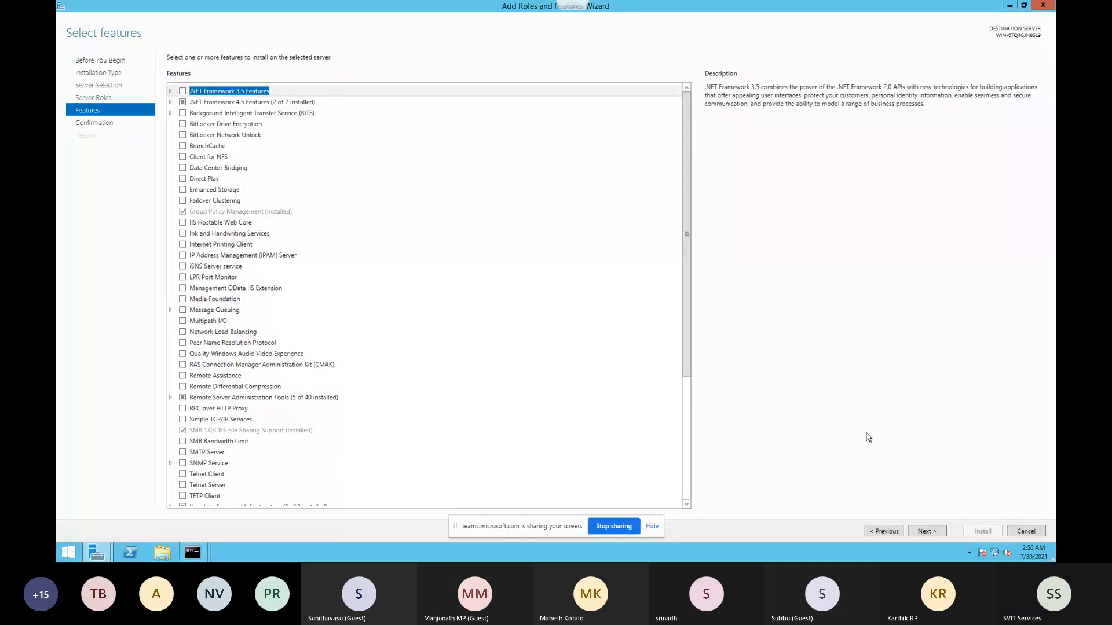
pyautogui.click(926, 531)
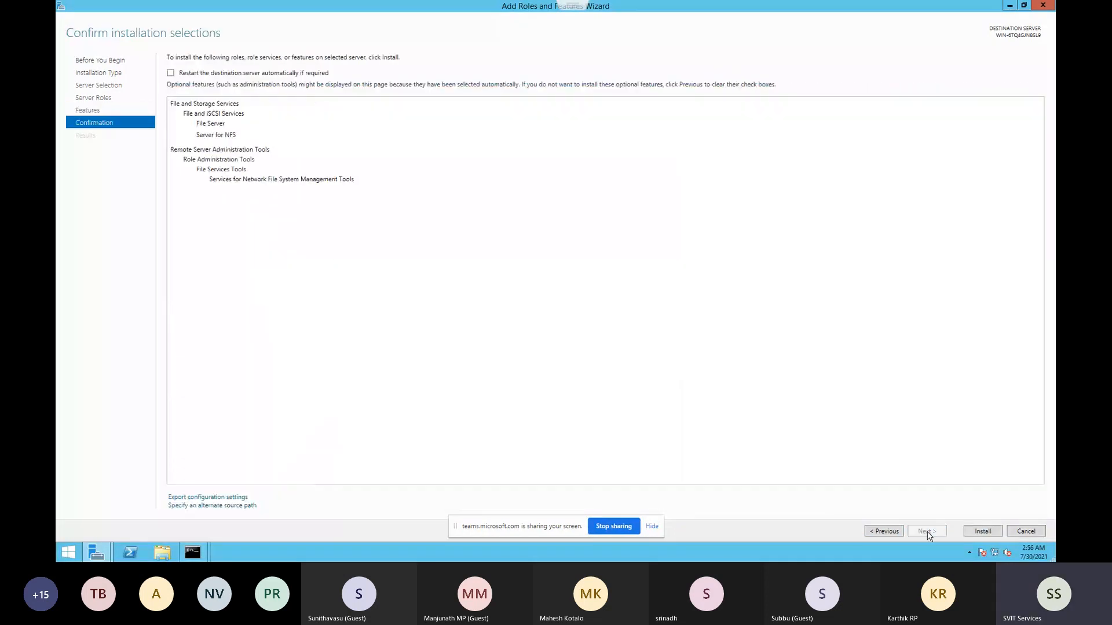
pyautogui.click(972, 532)
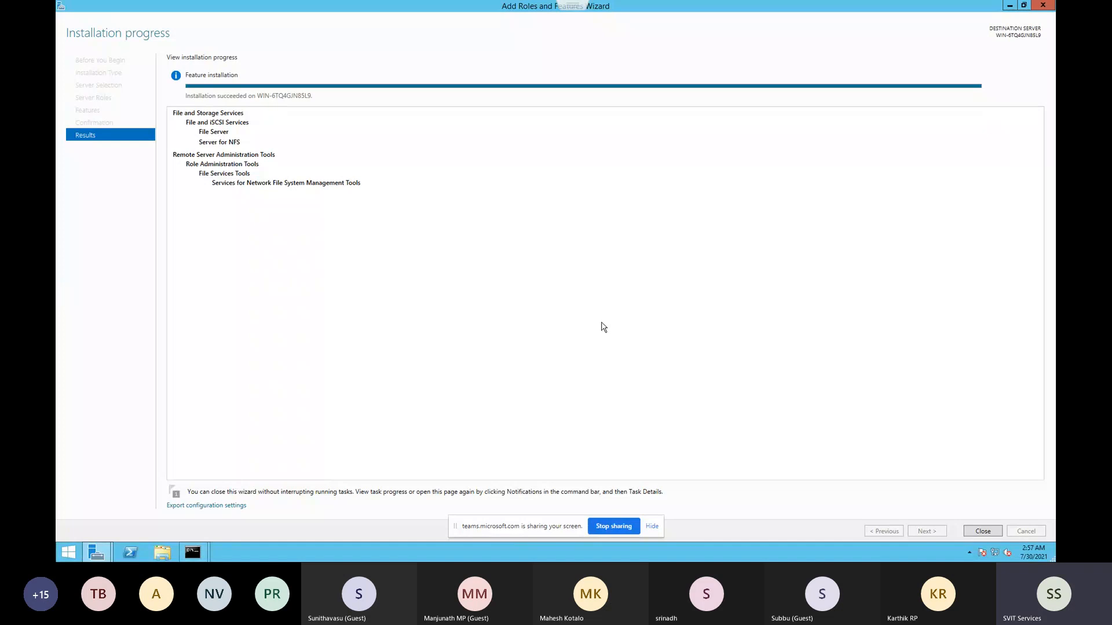
# Close the finished wizard and open nfslun89's NFS Advanced Sharing dialog from its Properties
pyautogui.click(990, 535)
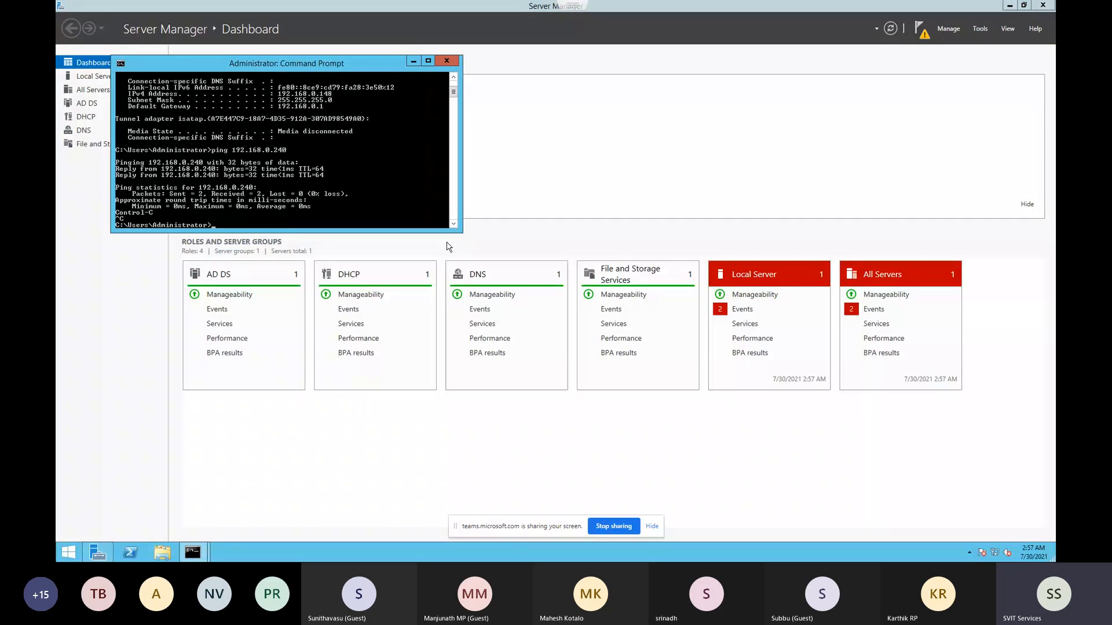
pyautogui.press('super+e')
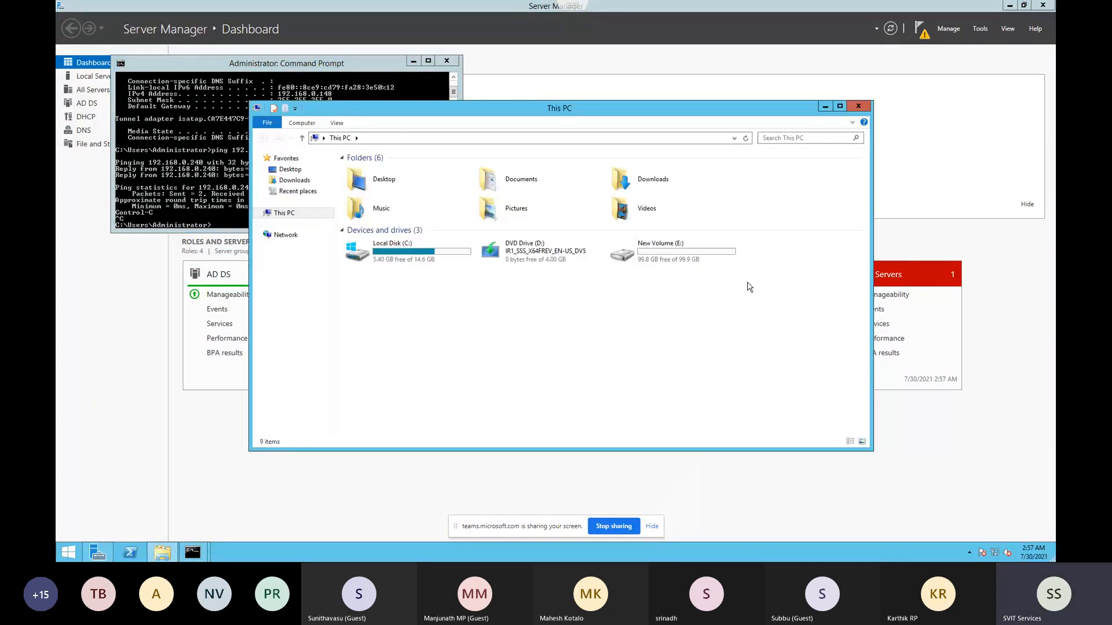
pyautogui.doubleClick(660, 250)
pyautogui.rightClick(351, 169)
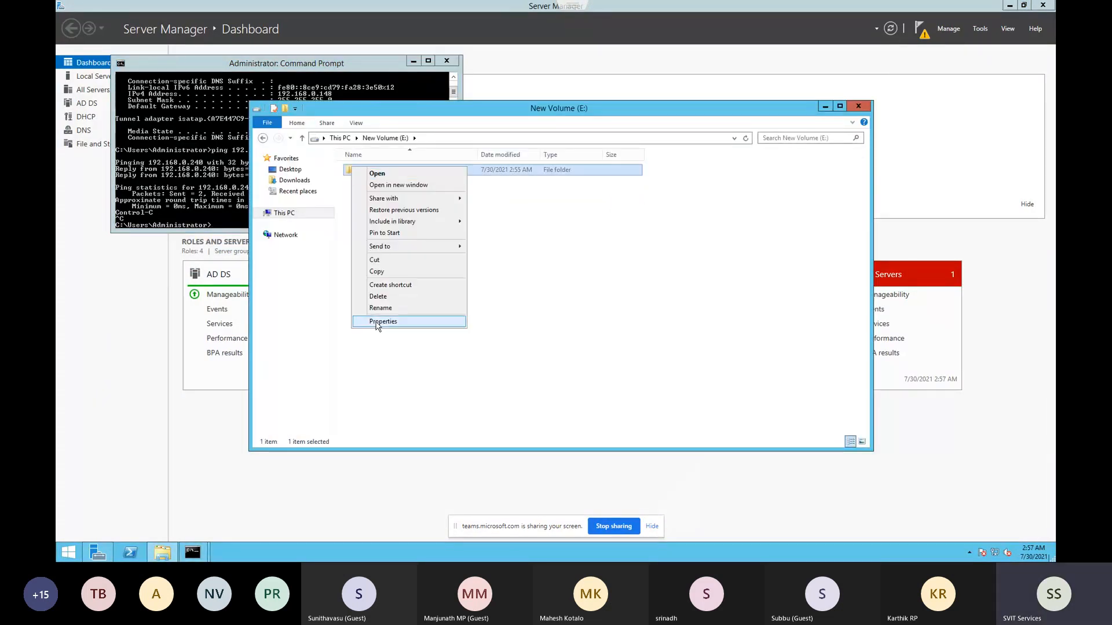
pyautogui.click(378, 322)
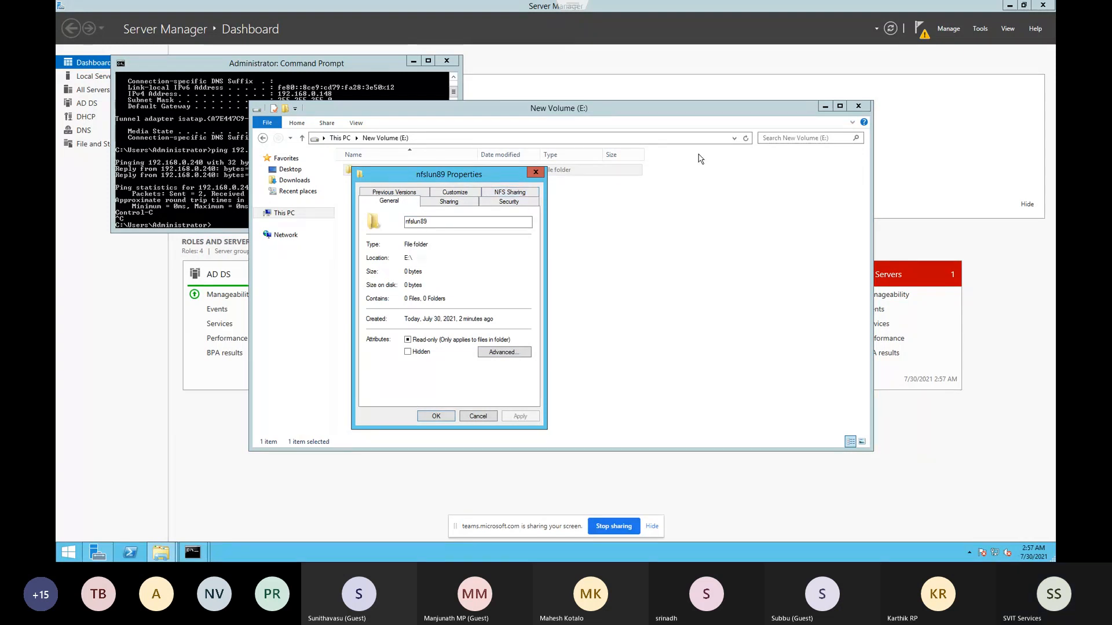
pyautogui.click(523, 195)
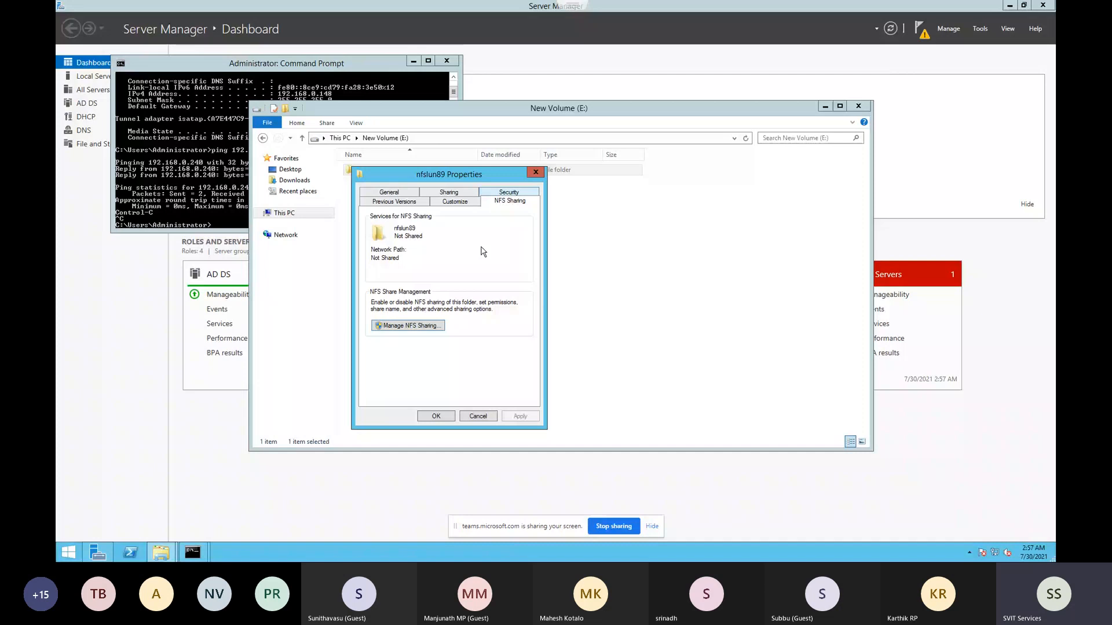
pyautogui.click(409, 326)
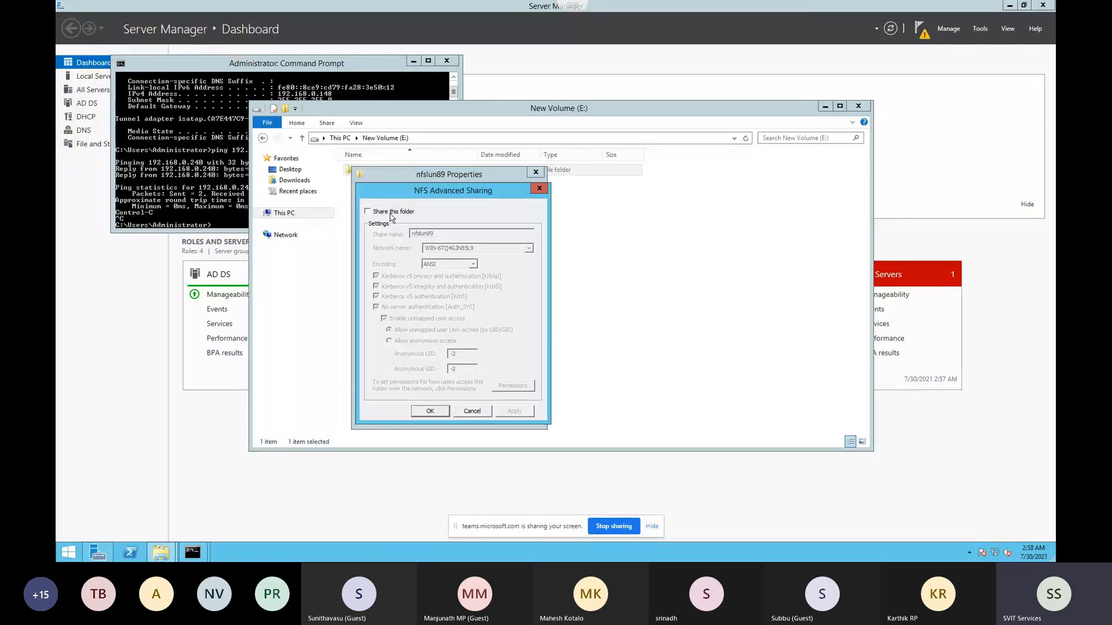
# Enable NFS sharing on nfslun89 with ALL_MACHINES Read-Write and root access allowed, then close Properties
pyautogui.click(391, 216)
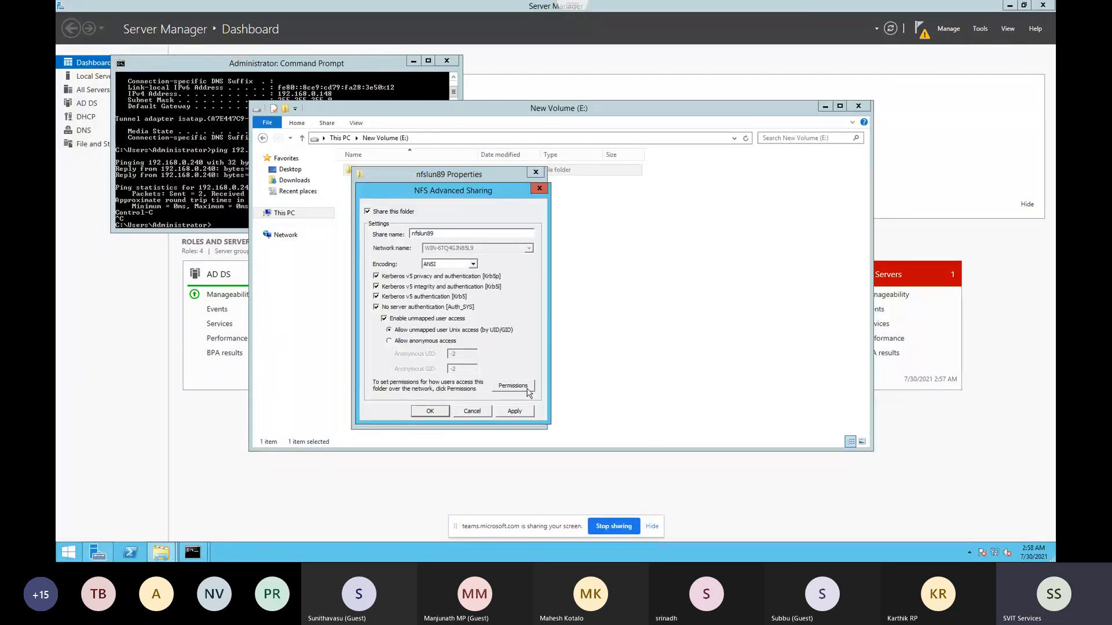
pyautogui.click(527, 387)
pyautogui.click(545, 368)
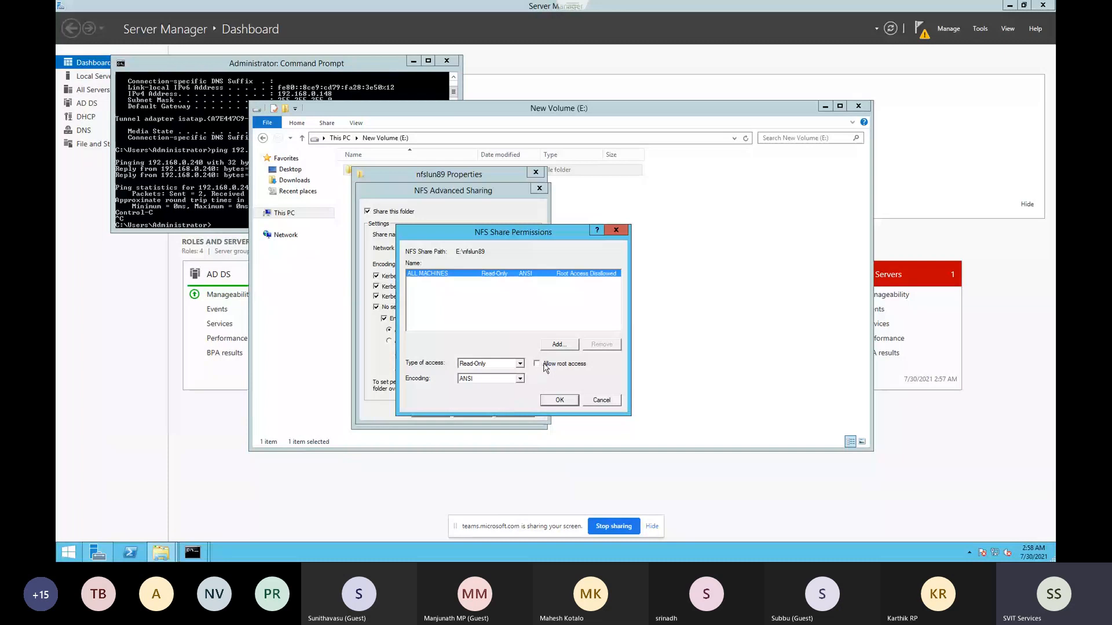
pyautogui.click(520, 363)
pyautogui.click(474, 386)
pyautogui.scroll(1, 493, 364)
pyautogui.click(496, 365)
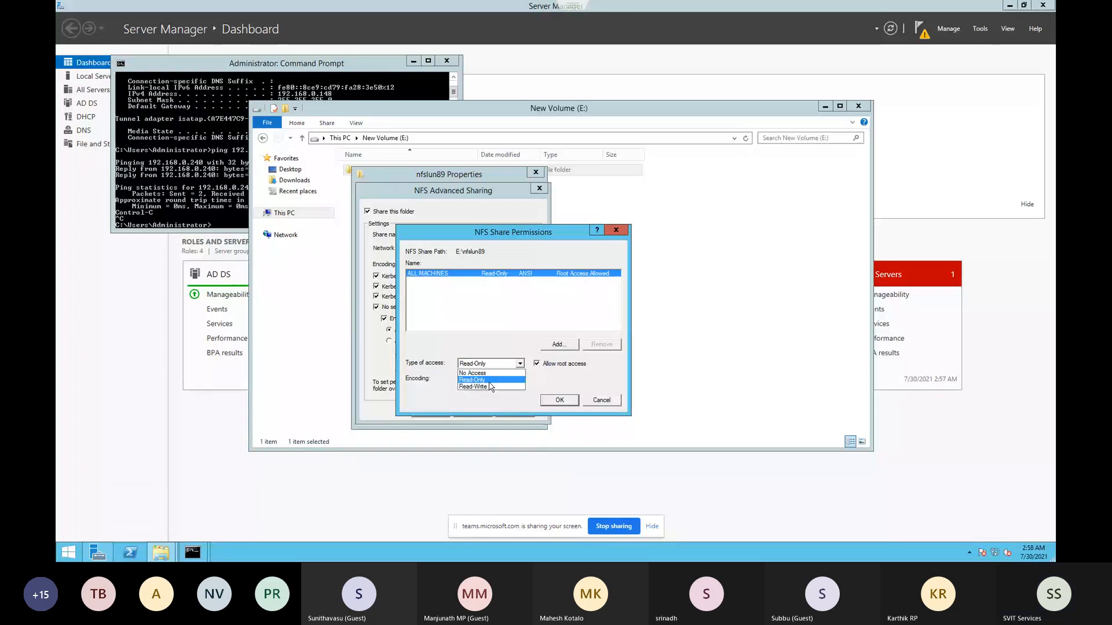
pyautogui.click(474, 386)
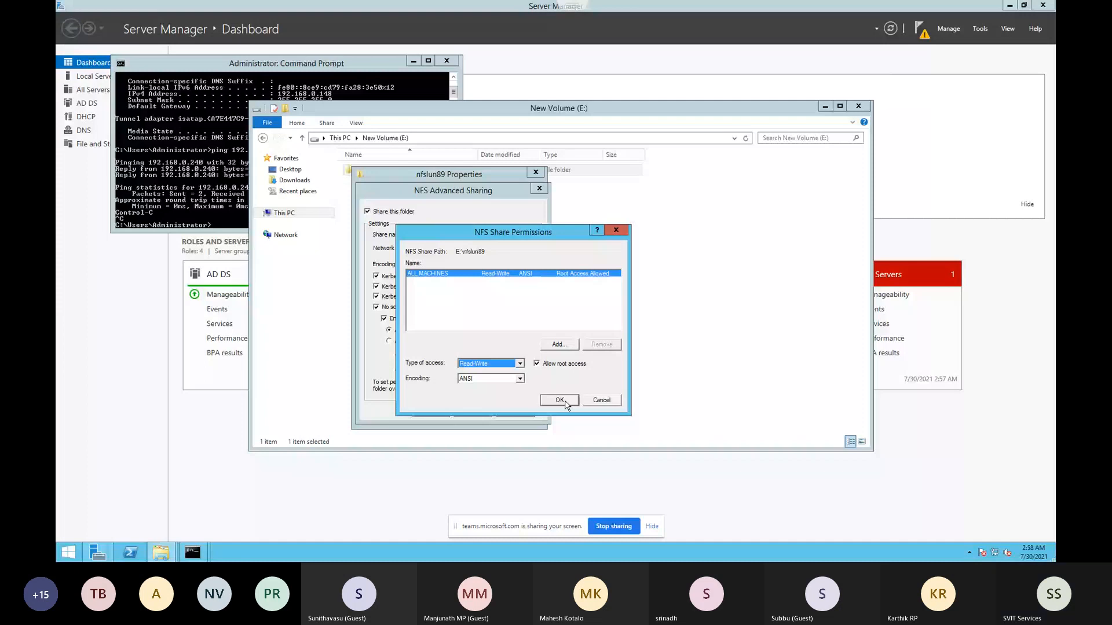
pyautogui.click(560, 401)
pyautogui.click(435, 417)
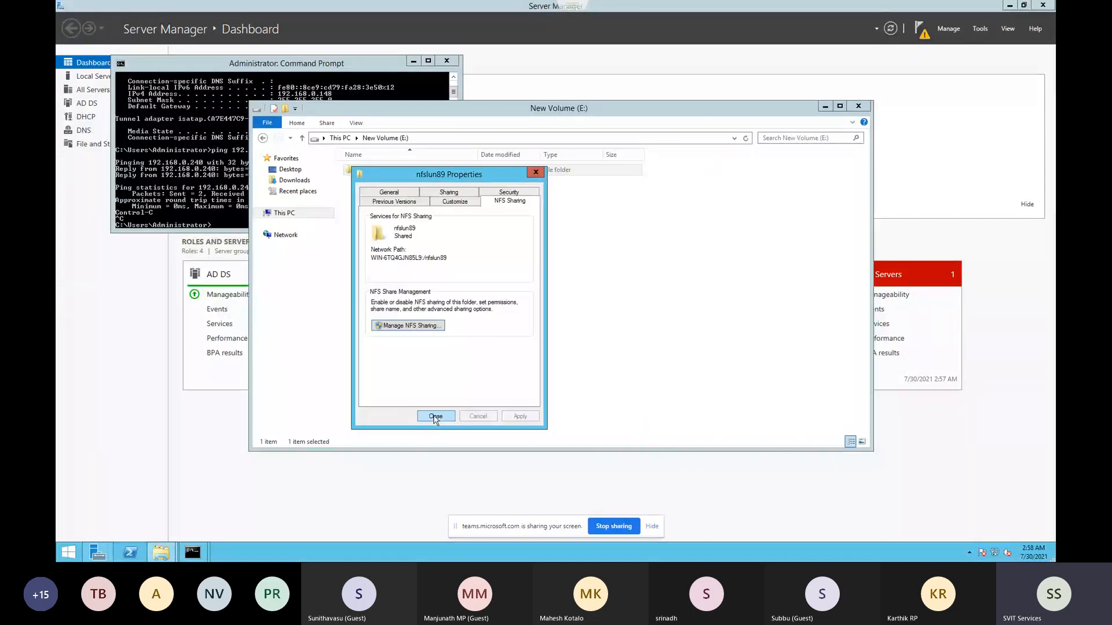
pyautogui.click(435, 417)
pyautogui.click(380, 231)
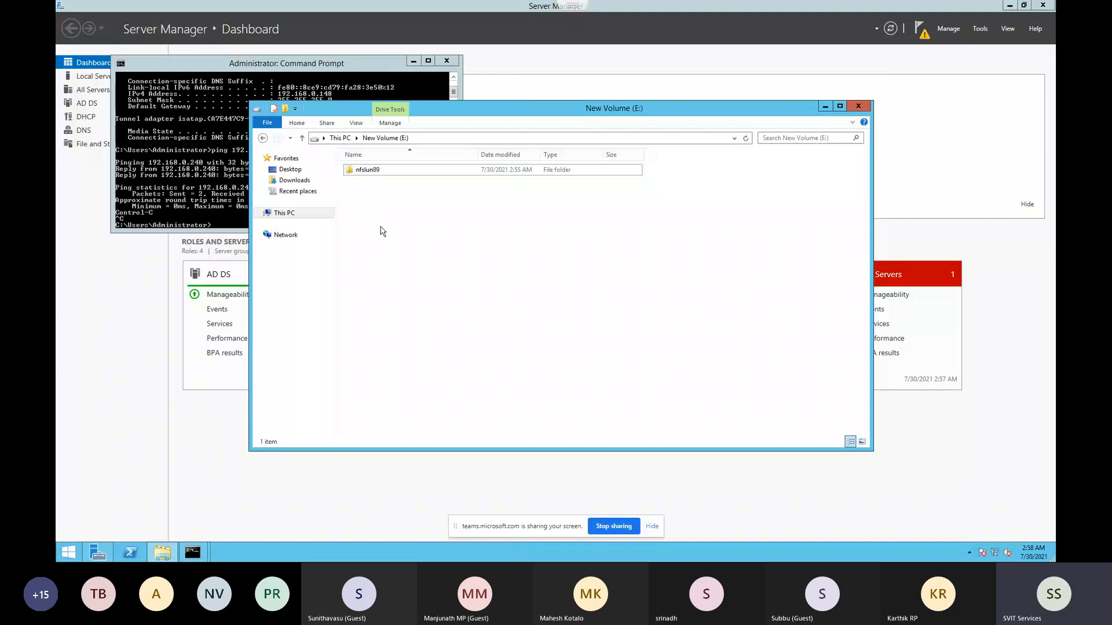
# Refresh New Volume (E:) and check nfslun89's NFS Sharing tab
pyautogui.rightClick(381, 227)
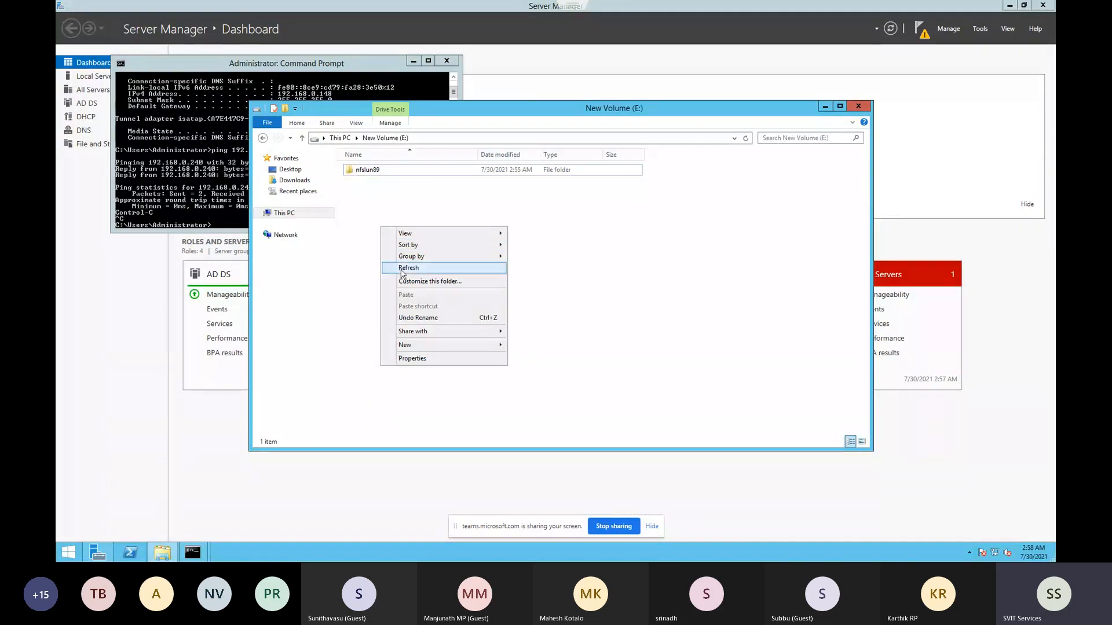
pyautogui.click(366, 218)
pyautogui.rightClick(393, 209)
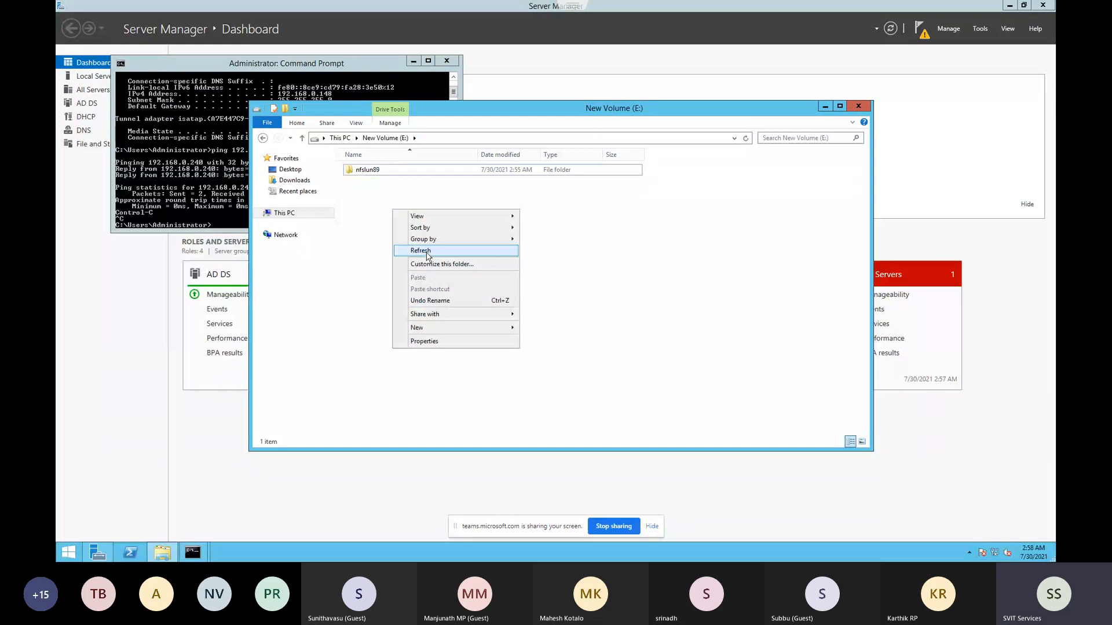
pyautogui.click(428, 252)
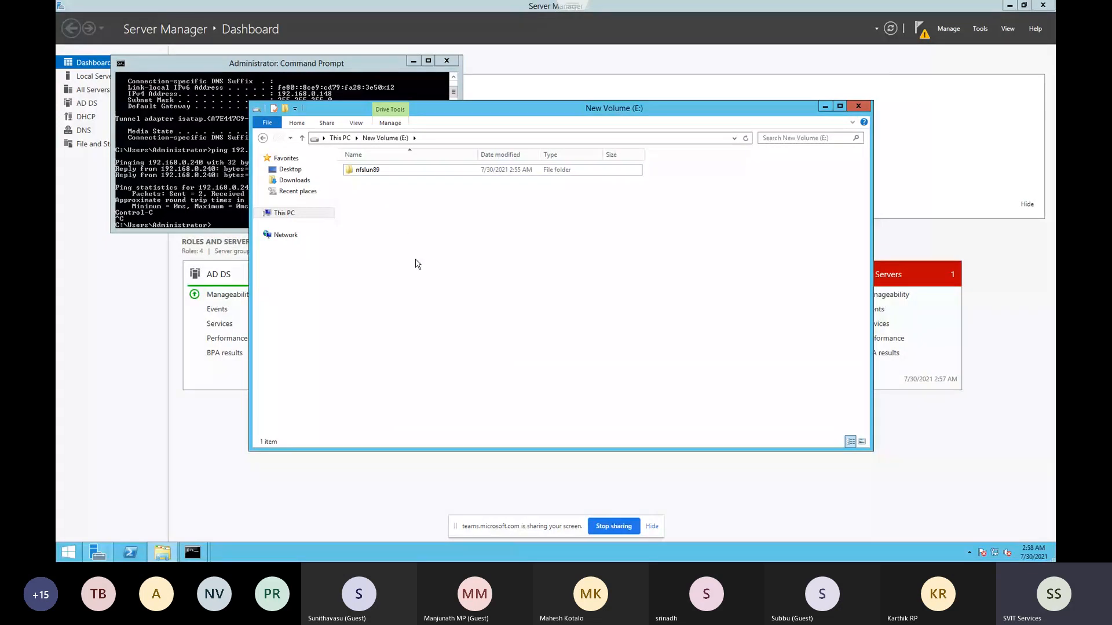
pyautogui.click(370, 171)
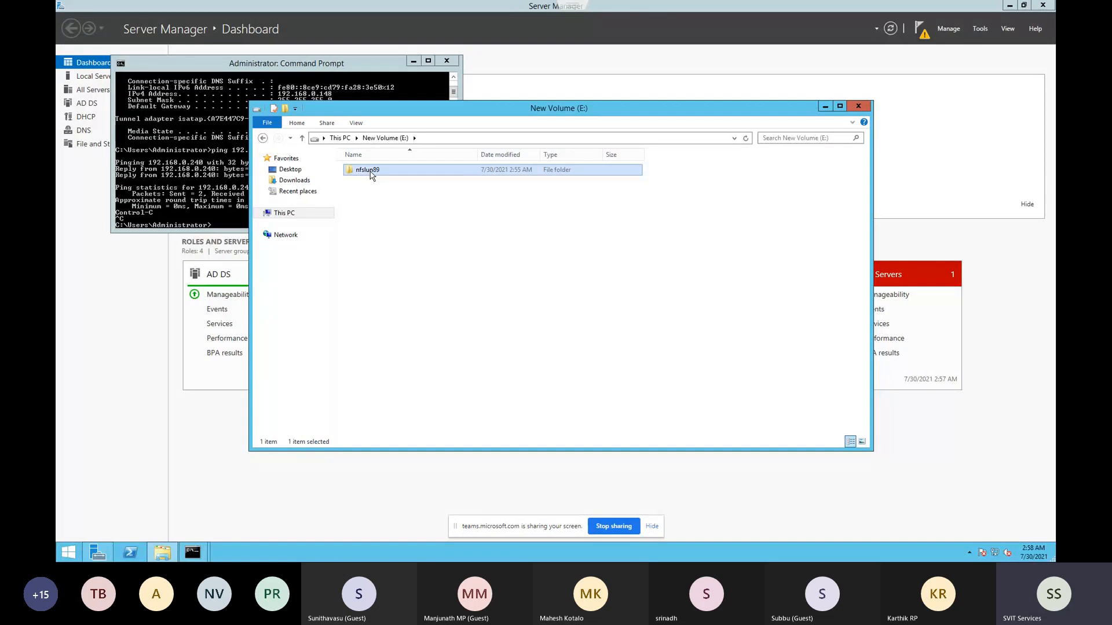
pyautogui.rightClick(374, 176)
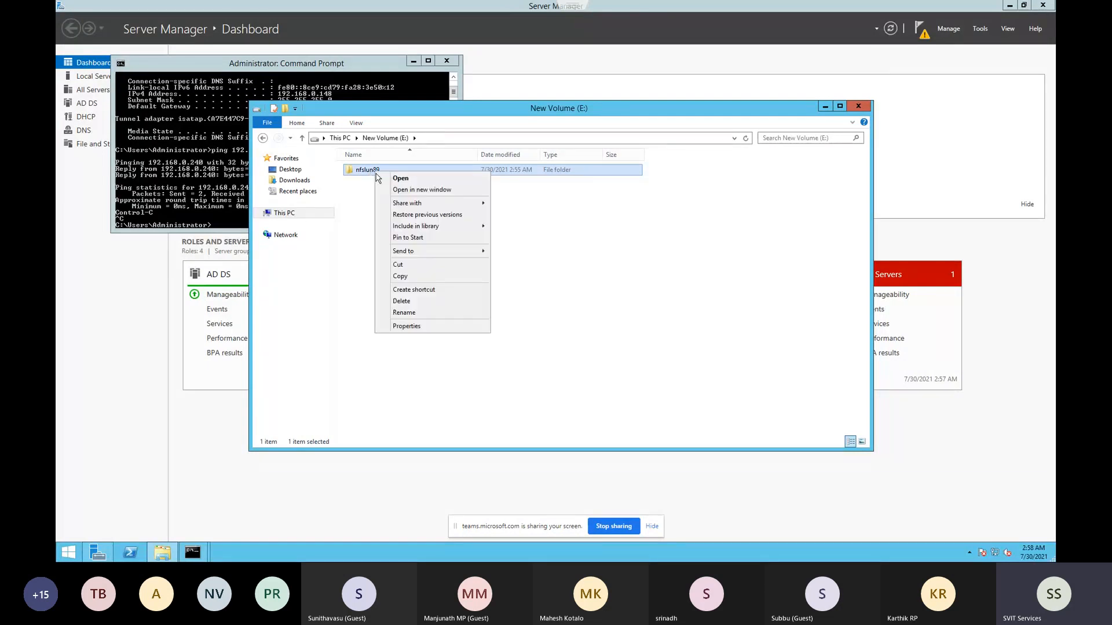
pyautogui.click(407, 326)
pyautogui.click(525, 199)
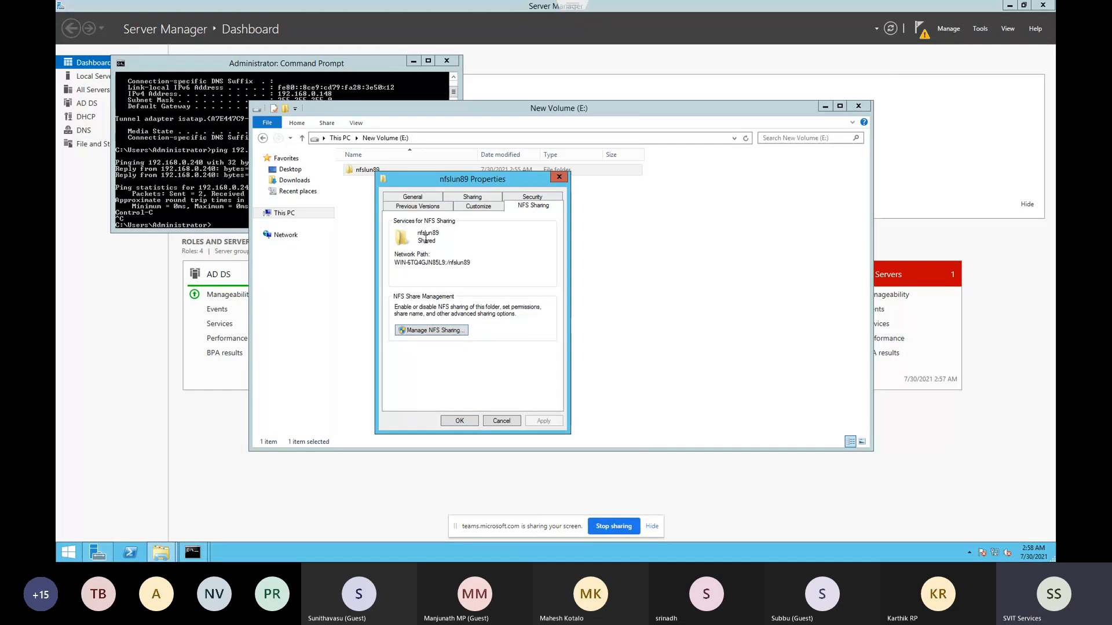
pyautogui.click(559, 178)
# Create a new folder on New Volume (E:) and view its NFS Sharing status
pyautogui.rightClick(397, 258)
pyautogui.moveTo(504, 376)
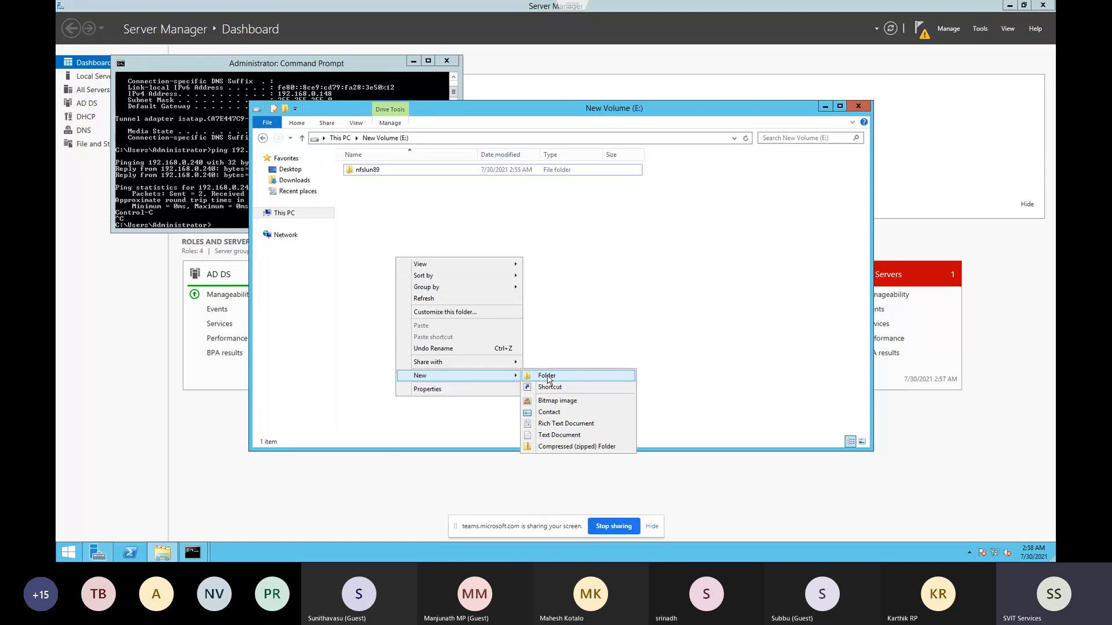
pyautogui.click(547, 377)
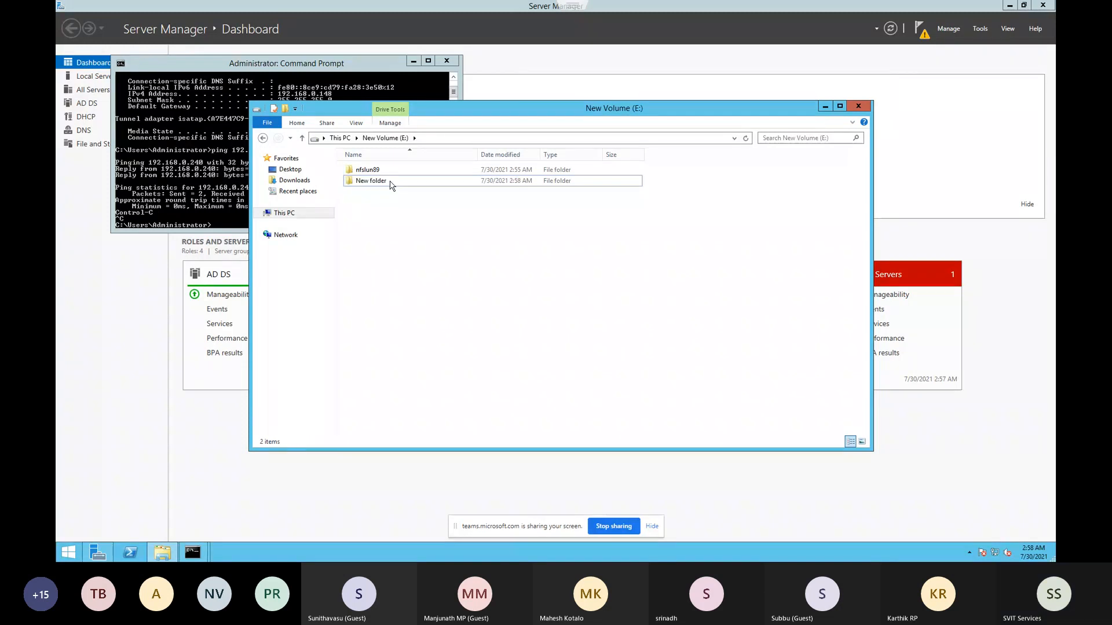
pyautogui.rightClick(392, 185)
pyautogui.click(404, 335)
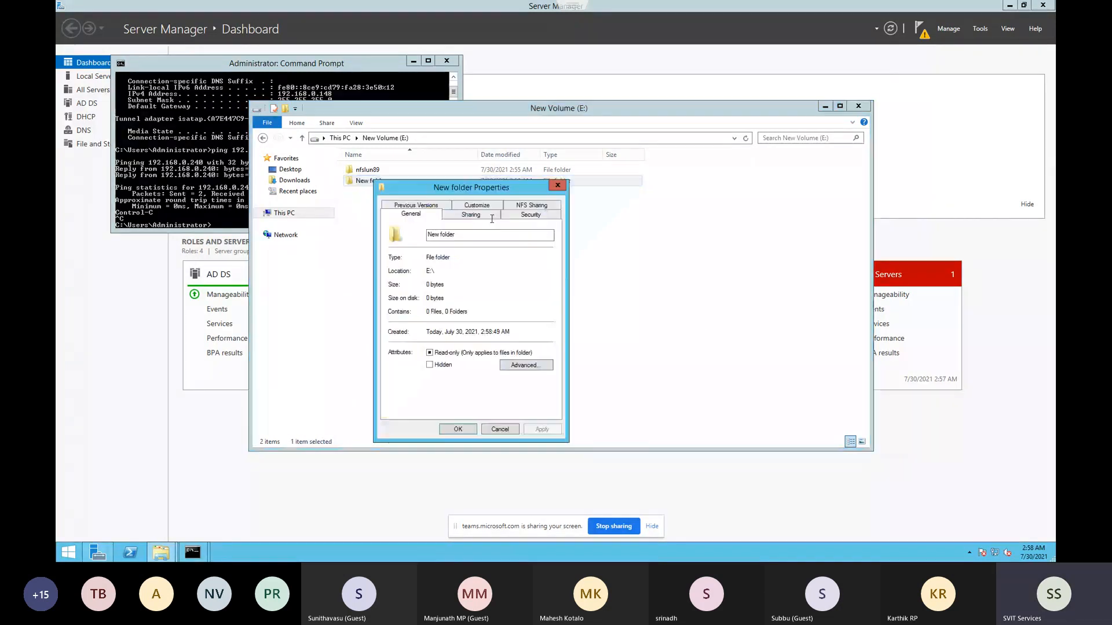
pyautogui.click(531, 213)
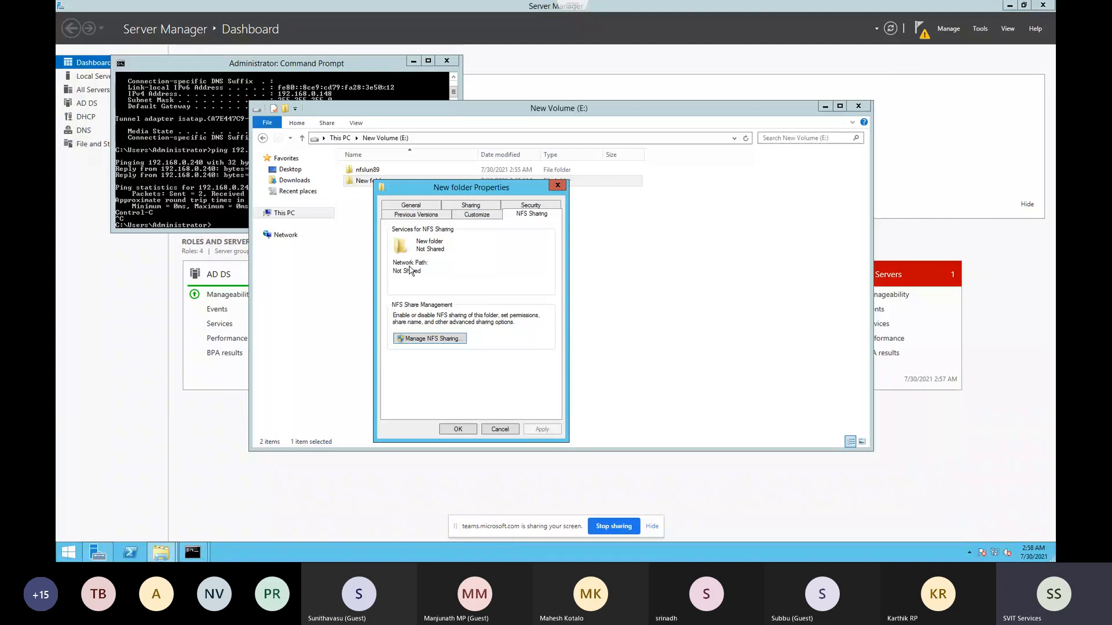
pyautogui.click(404, 178)
# Reopen nfslun89's NFS Sharing tab to confirm it remains shared, closing without changes
pyautogui.click(380, 172)
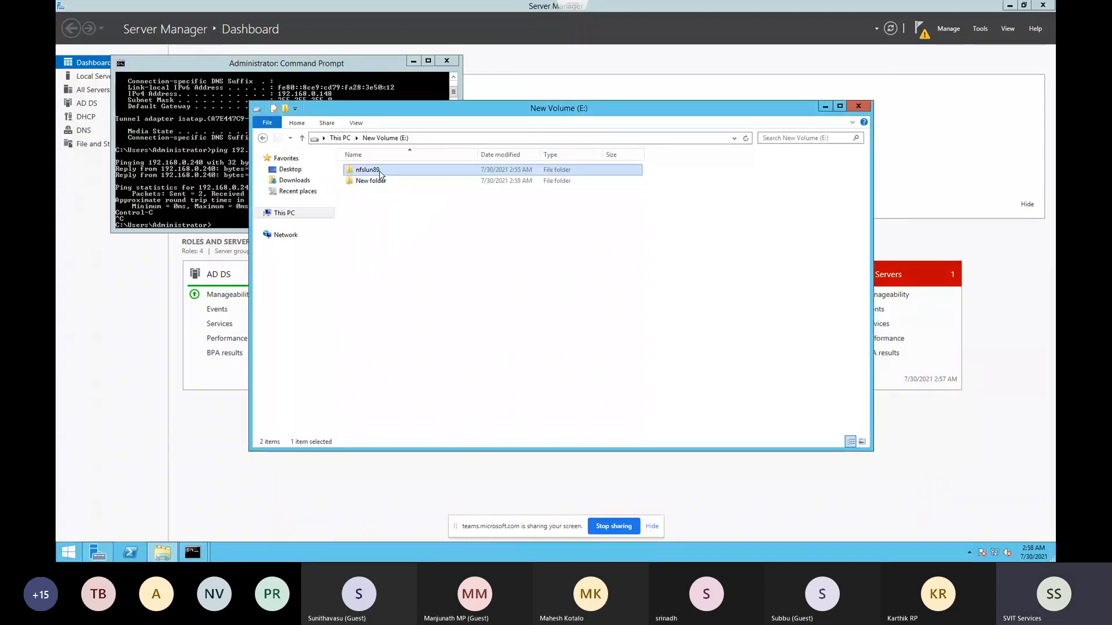
pyautogui.rightClick(380, 173)
pyautogui.click(411, 326)
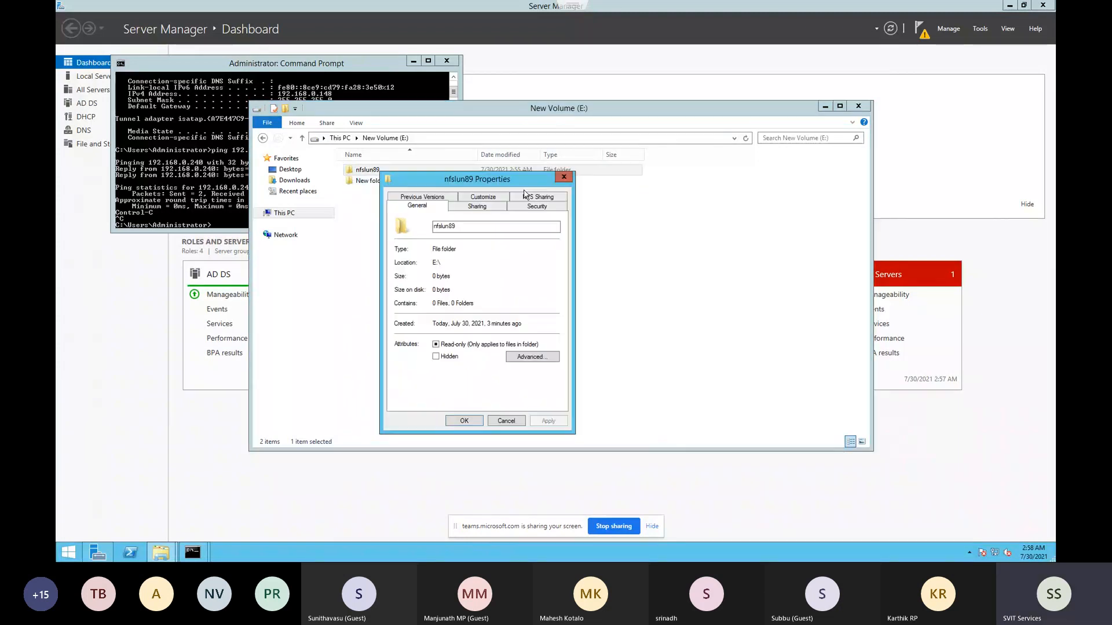
pyautogui.click(536, 197)
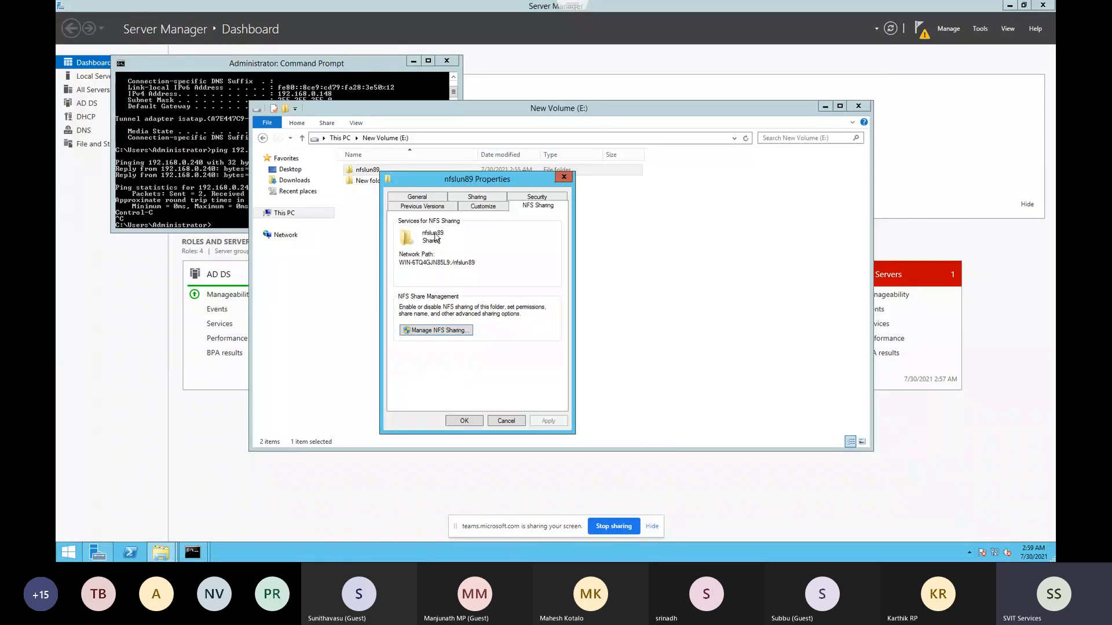
pyautogui.click(508, 423)
pyautogui.click(299, 177)
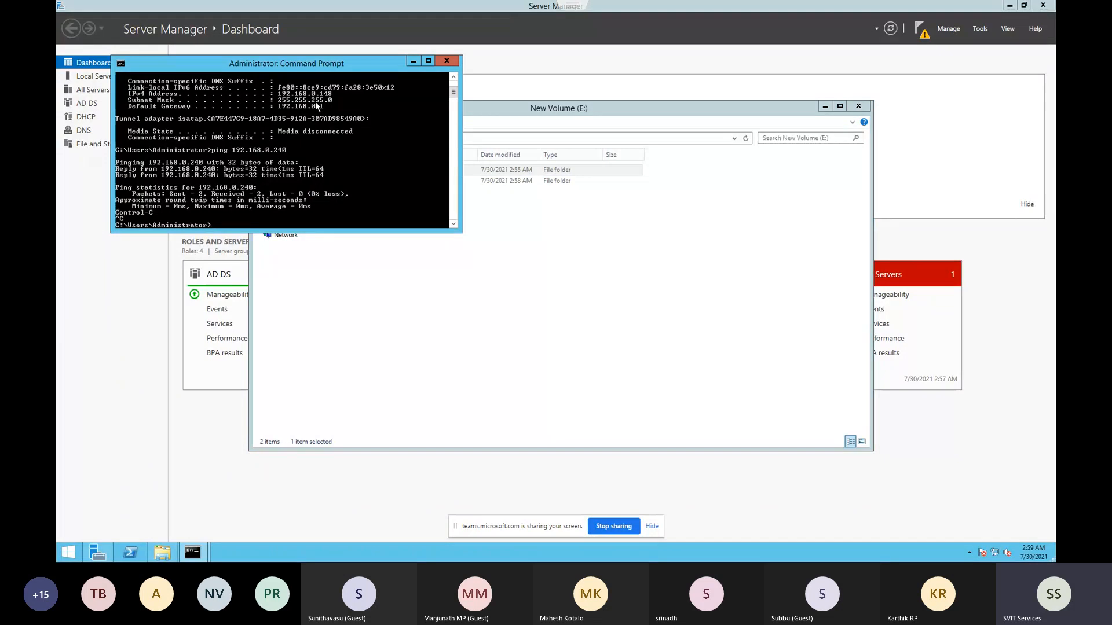
pyautogui.click(479, 327)
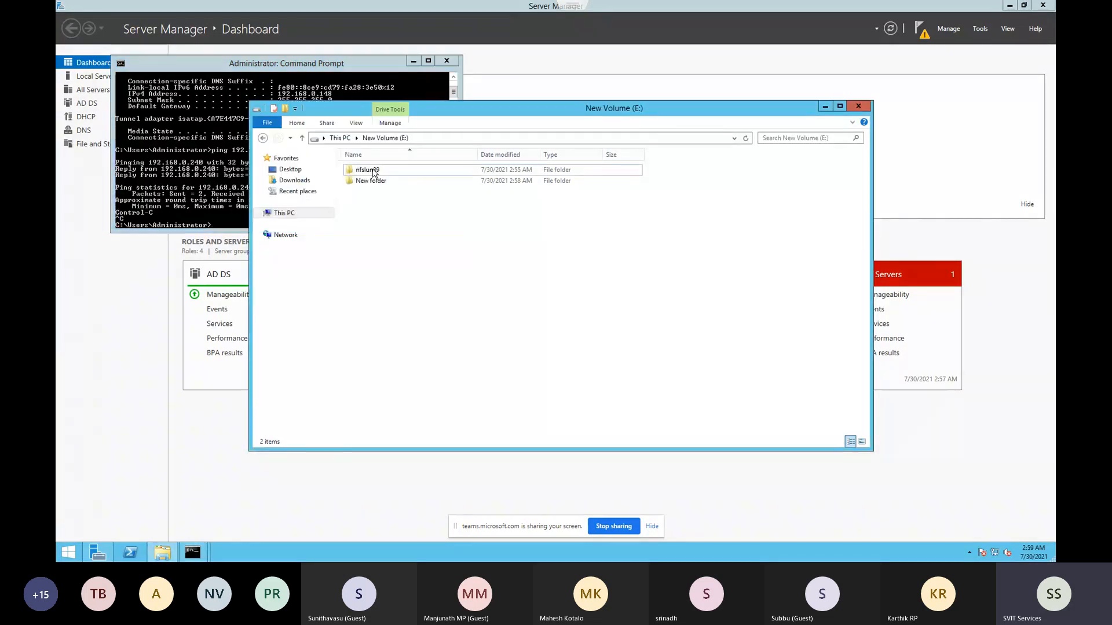
# Leave the full-screen remote desktop and return to the ESXi host client browser tab
pyautogui.moveTo(625, 2)
pyautogui.click(558, 31)
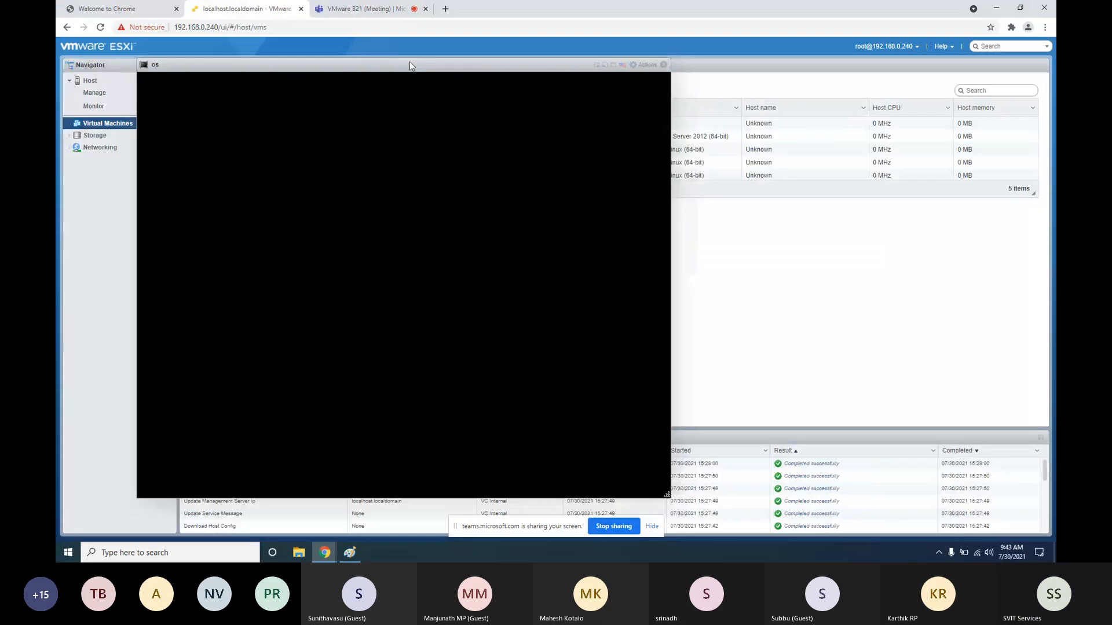
pyautogui.click(380, 10)
pyautogui.click(246, 9)
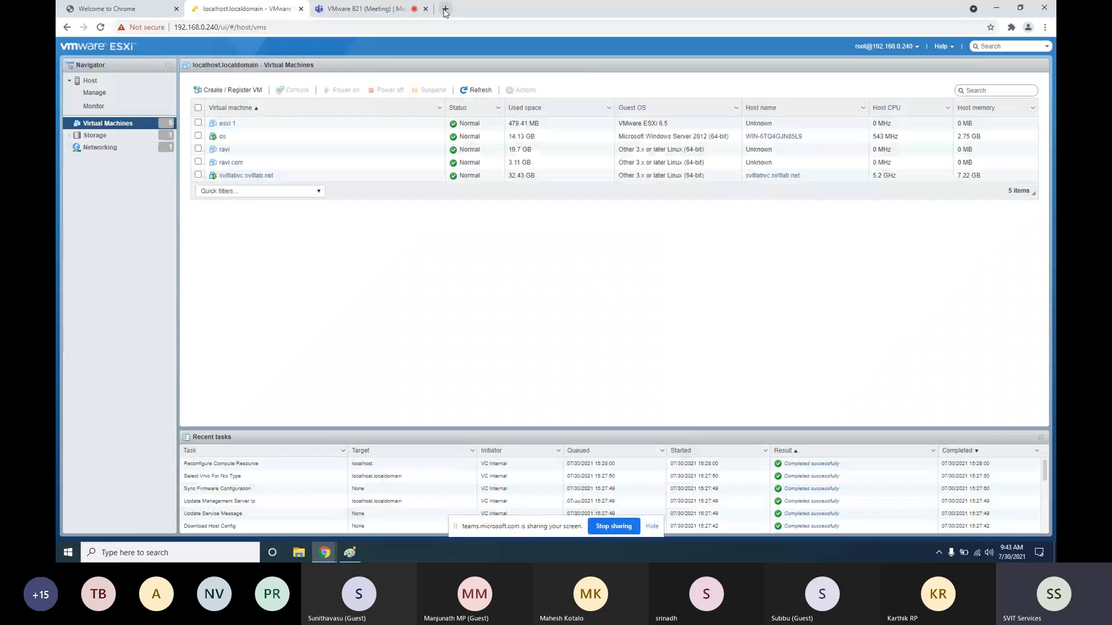
# Load 192.168.0.200 in a new browser tab, reaching its certificate warning
pyautogui.hotkey('ctrl', 't')
pyautogui.write('1')
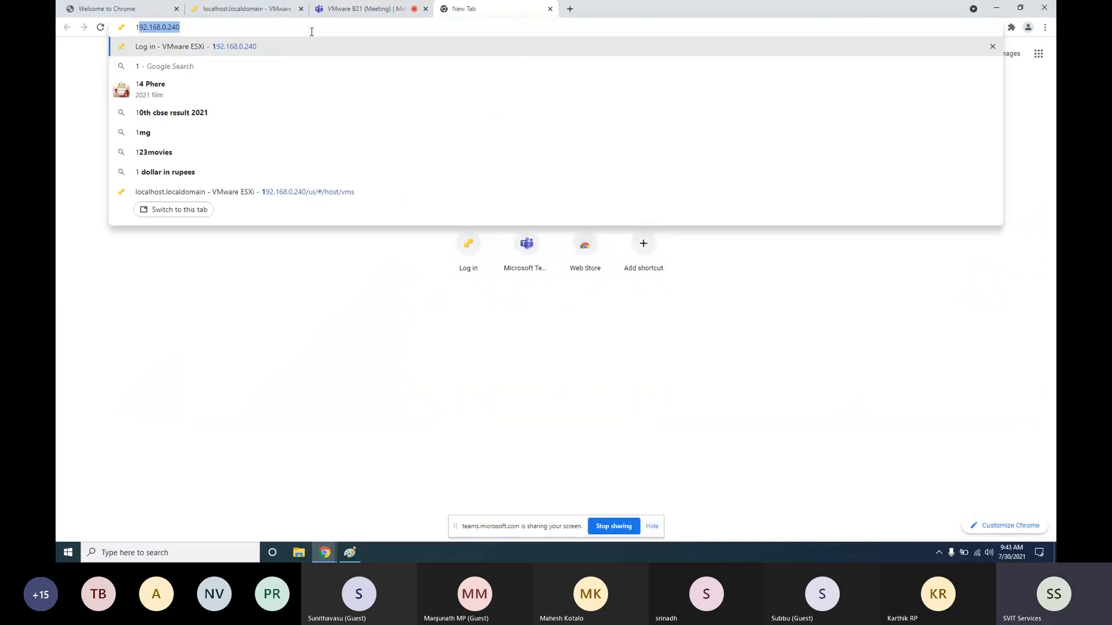
pyautogui.write('92.168.0.2400')
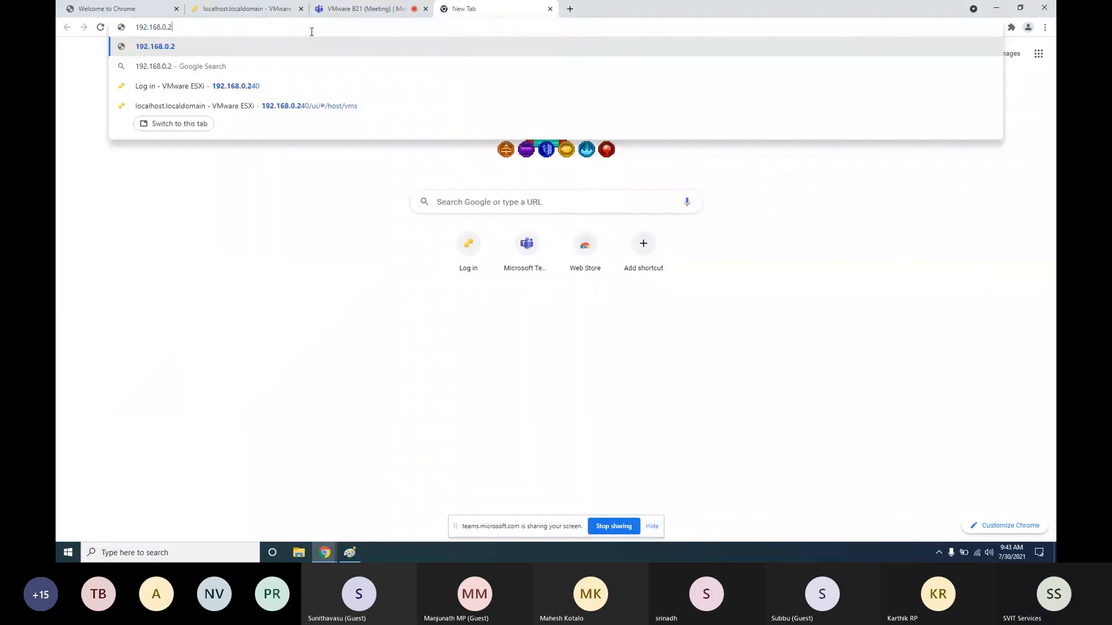
pyautogui.press('Return')
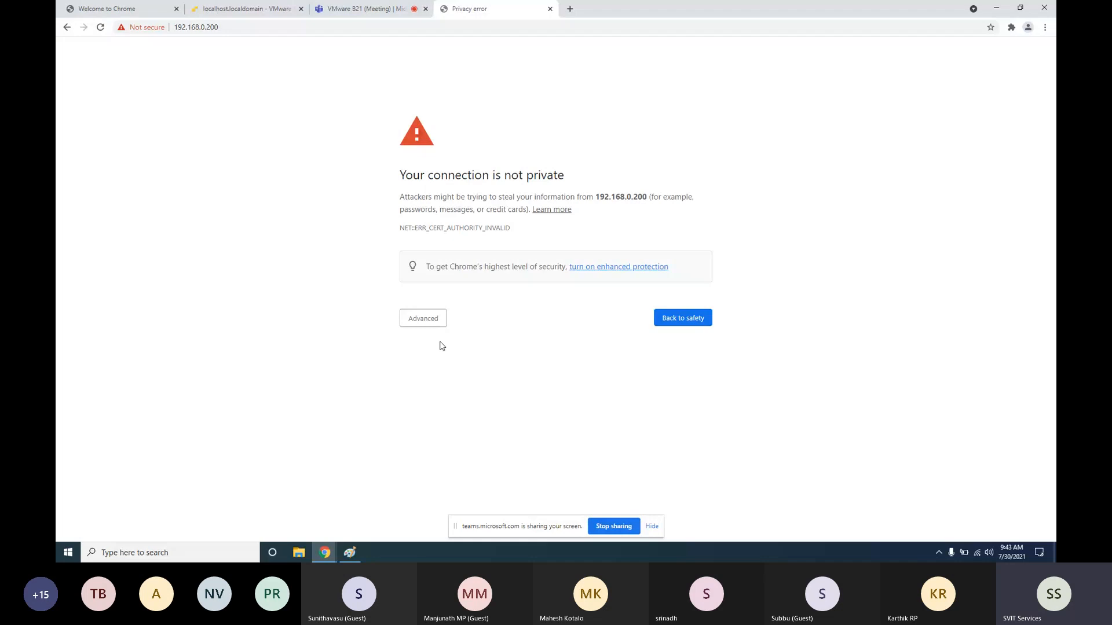
pyautogui.press('super')
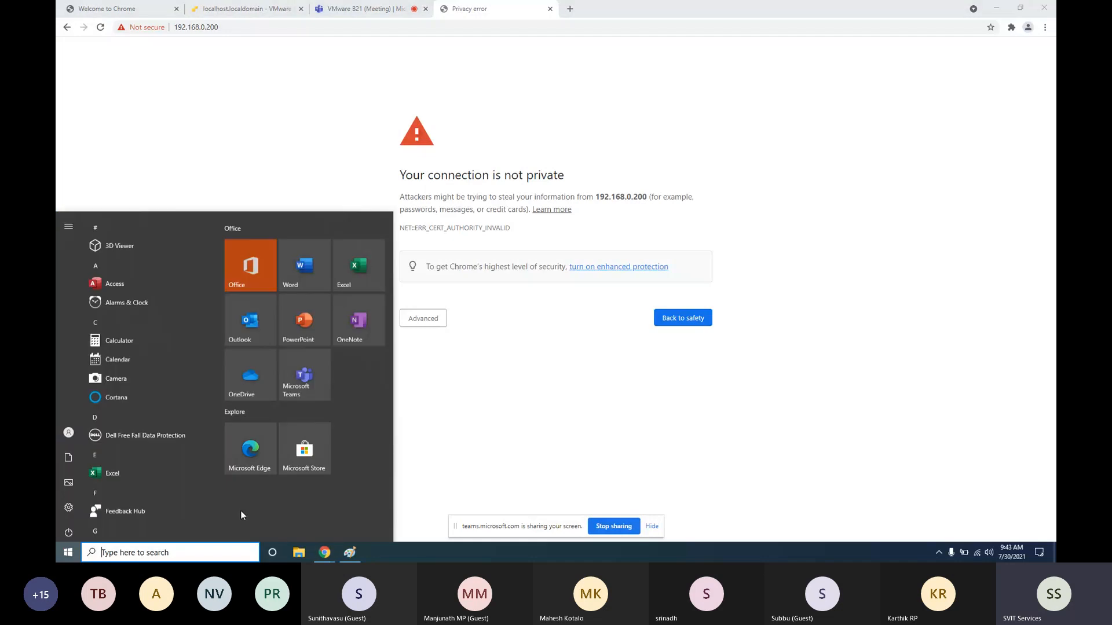
# Launch Notepad and open the hosts file from C:\Windows\System32\drivers\etc using All Files
pyautogui.write('notpa')
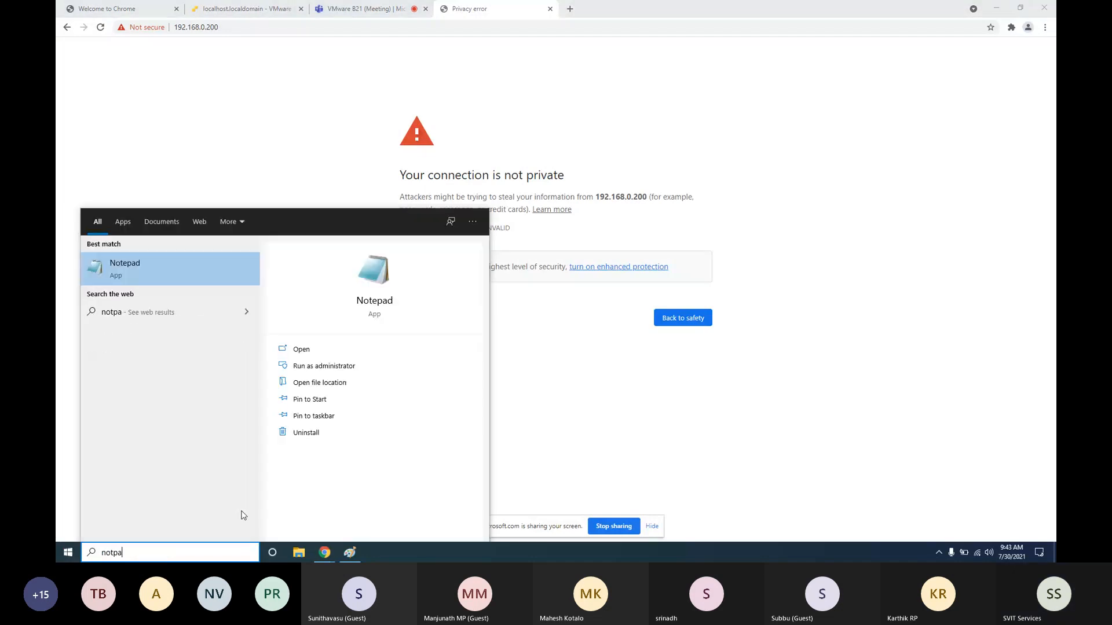
pyautogui.click(222, 277)
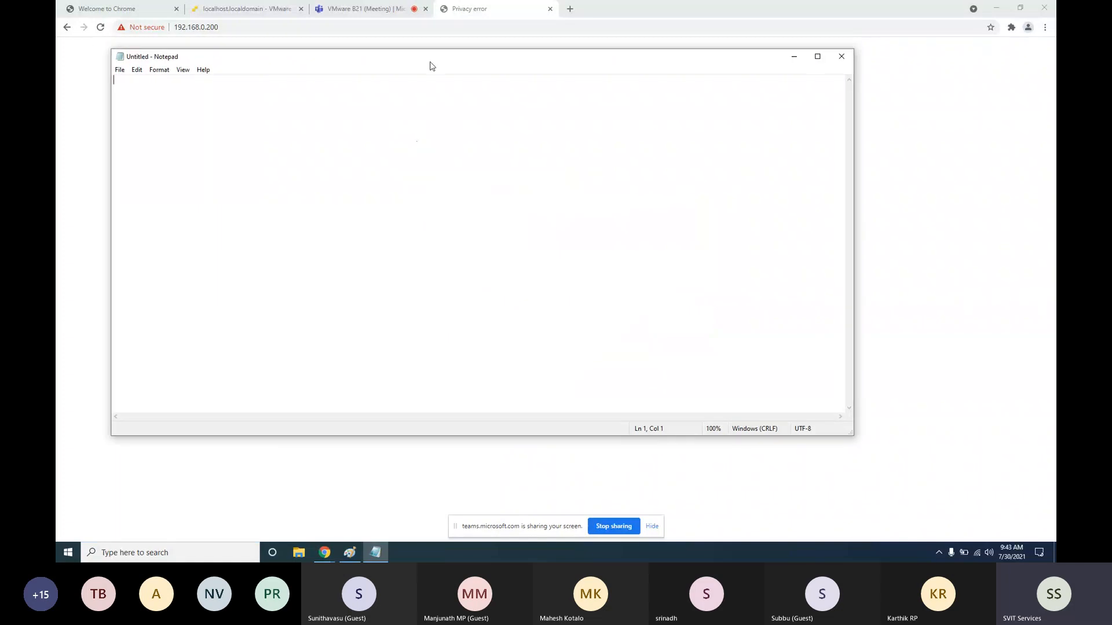
pyautogui.click(119, 69)
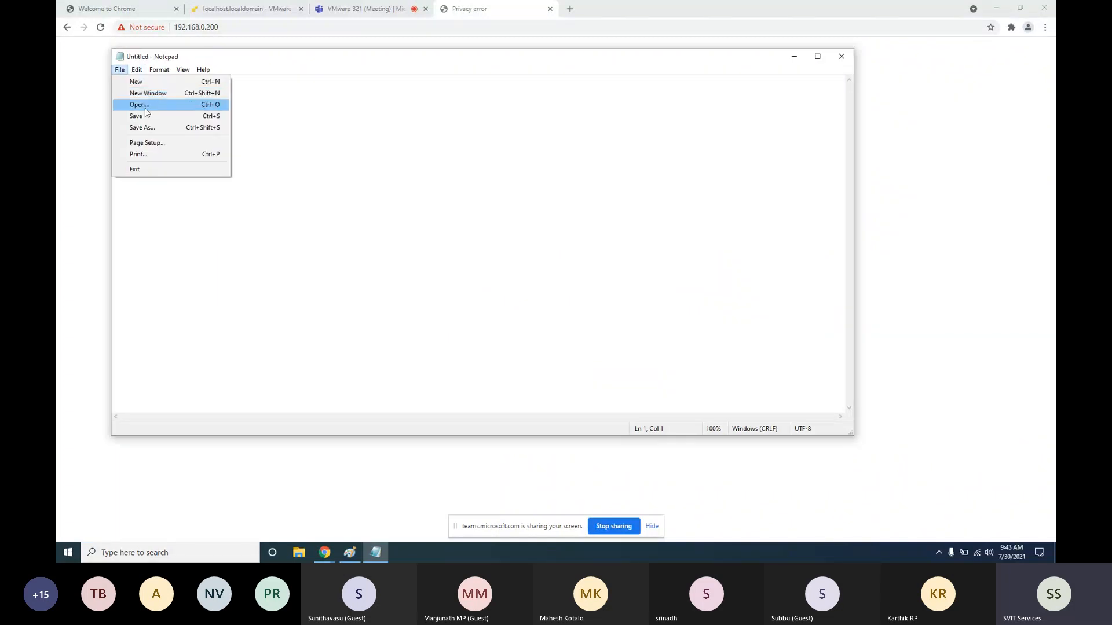
pyautogui.click(145, 107)
pyautogui.click(248, 219)
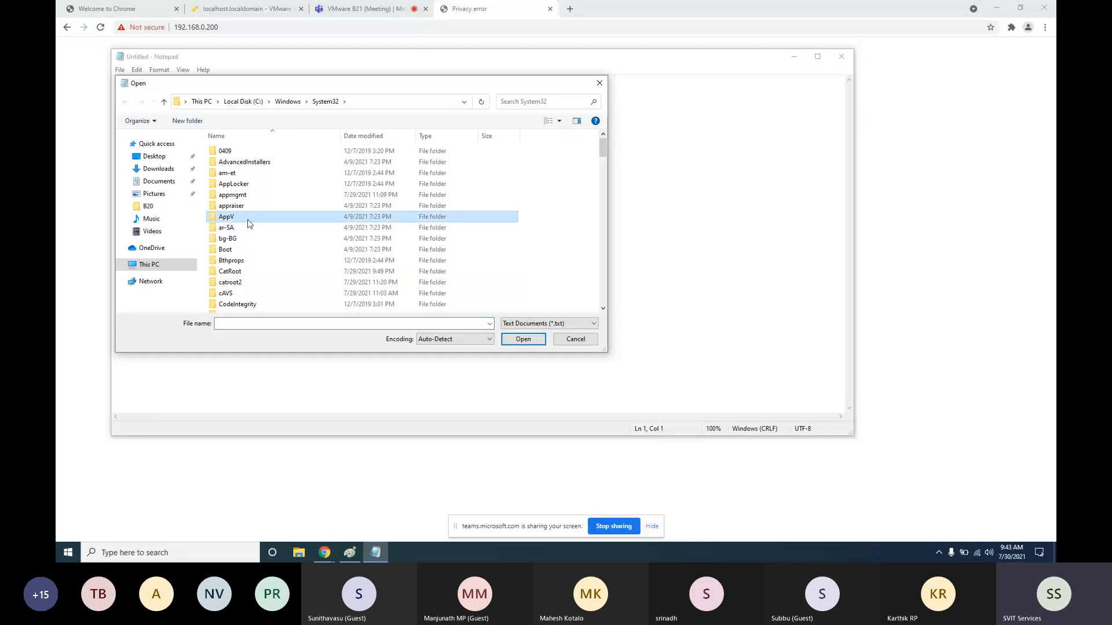
pyautogui.press('d')
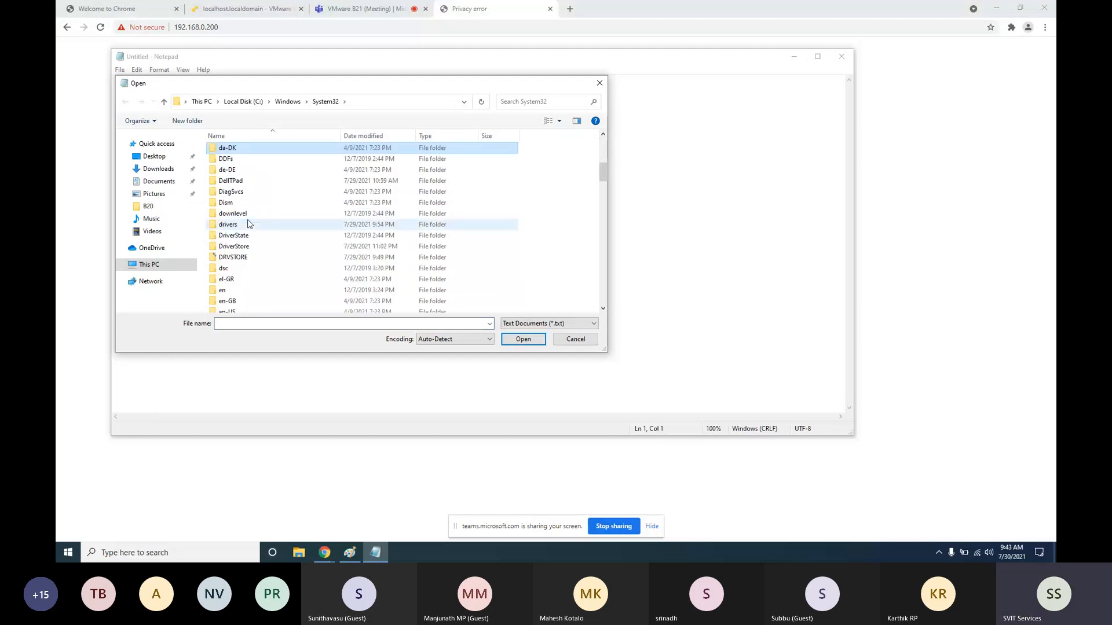
pyautogui.doubleClick(266, 224)
pyautogui.doubleClick(229, 174)
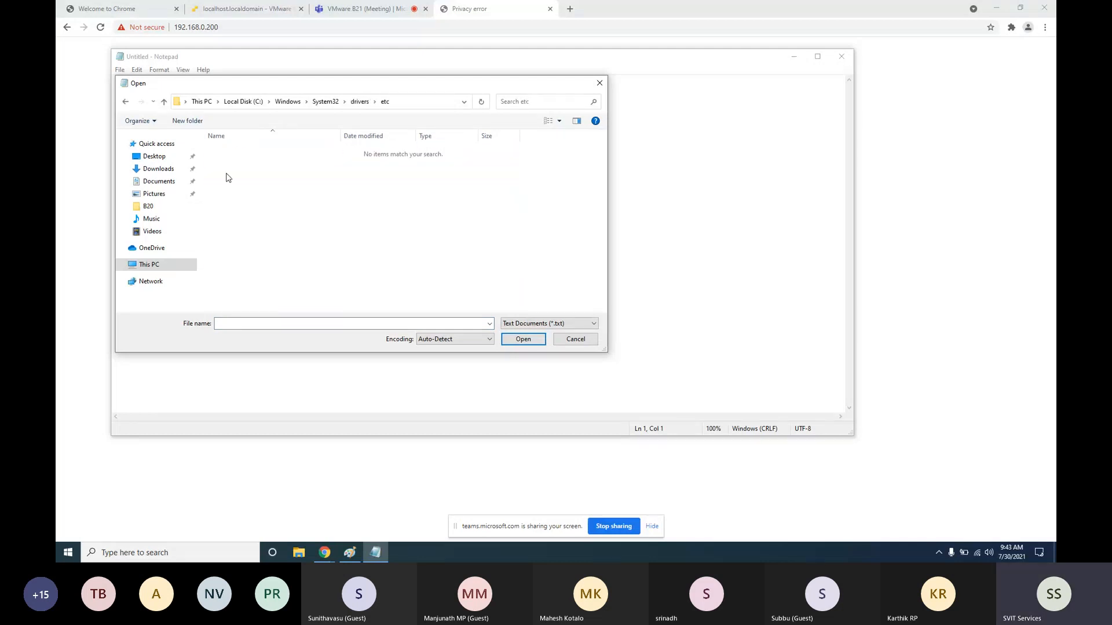
pyautogui.click(549, 324)
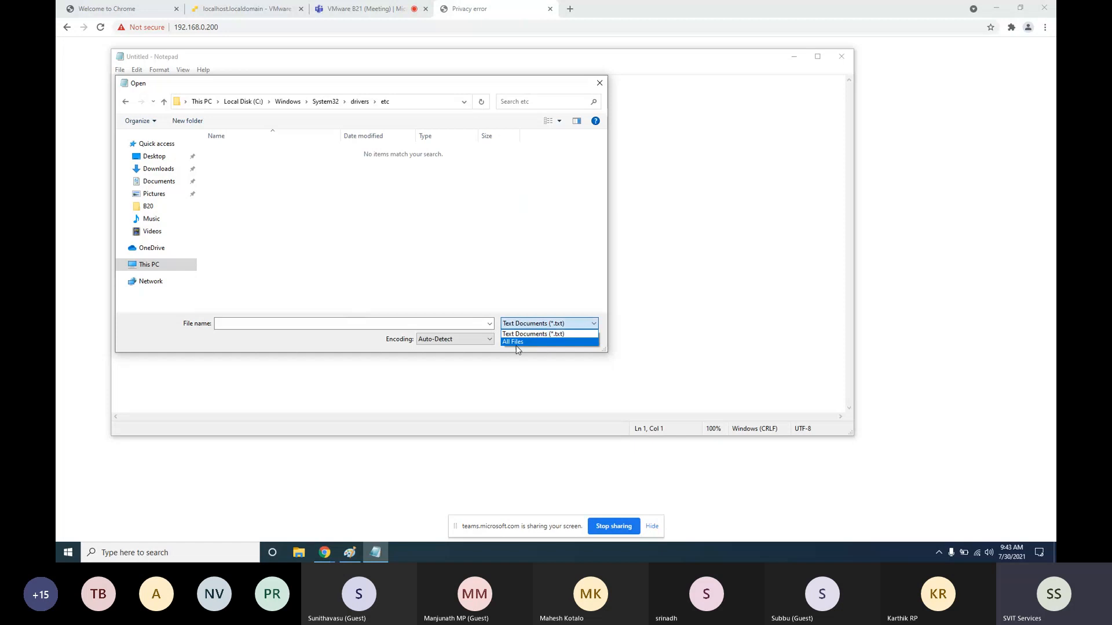
pyautogui.click(544, 338)
pyautogui.doubleClick(226, 151)
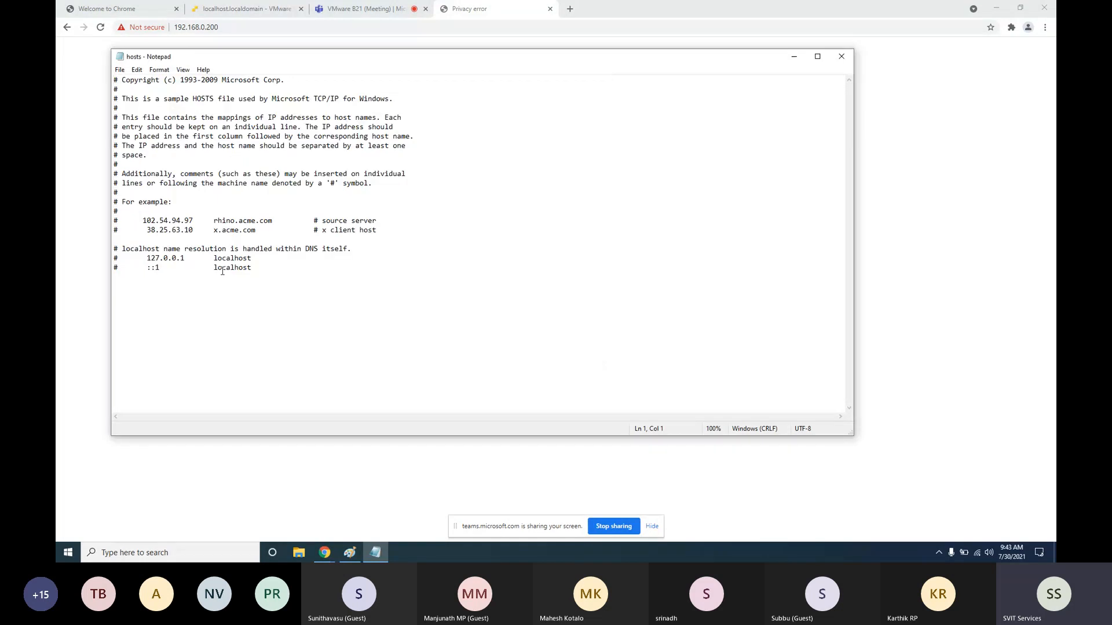
# Add the line '192.168.0.200 svitlabvc.svitlab.net' below the localhost entries
pyautogui.click(407, 231)
pyautogui.press('Return')
pyautogui.press('Return')
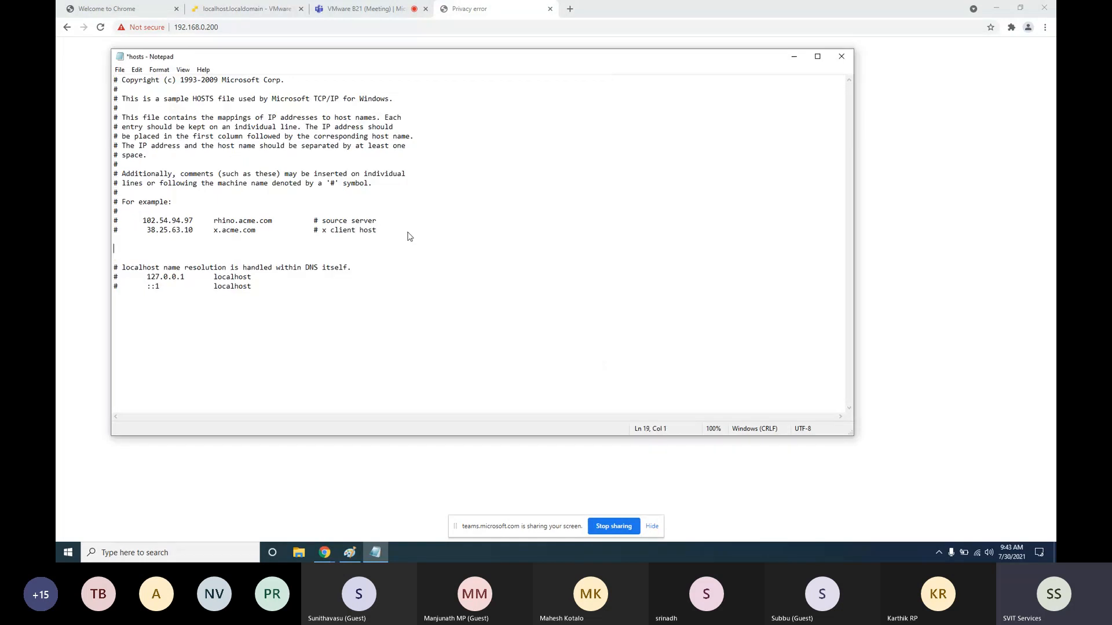
pyautogui.press('BackSpace')
pyautogui.click(297, 279)
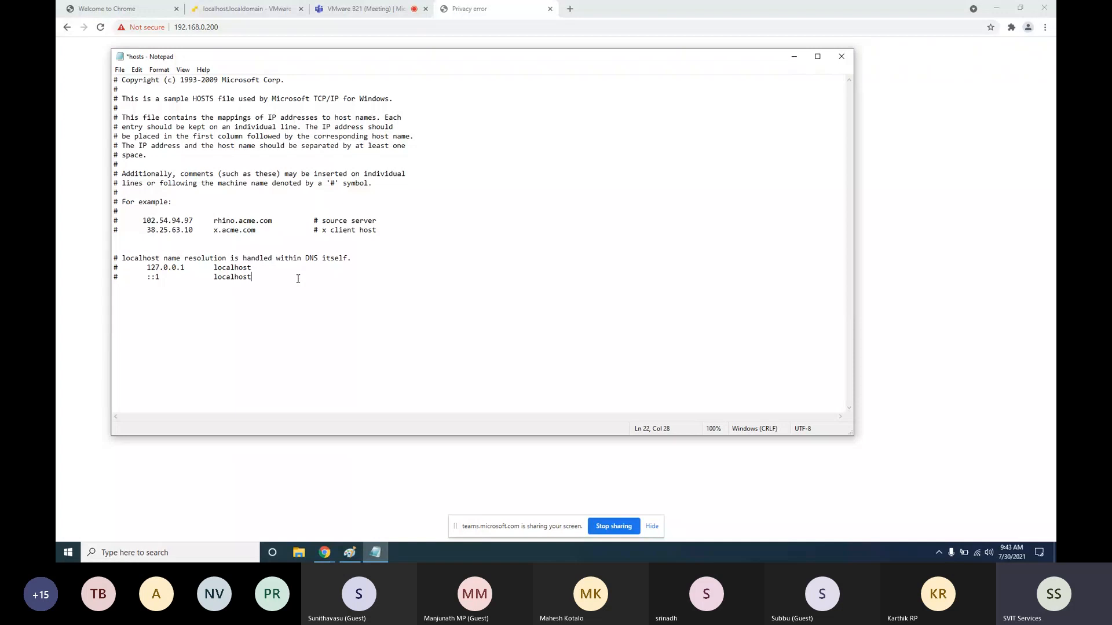
pyautogui.press('Return')
pyautogui.press('Return')
pyautogui.write('192.168.0.200  svitlabvc.svitlab.net')
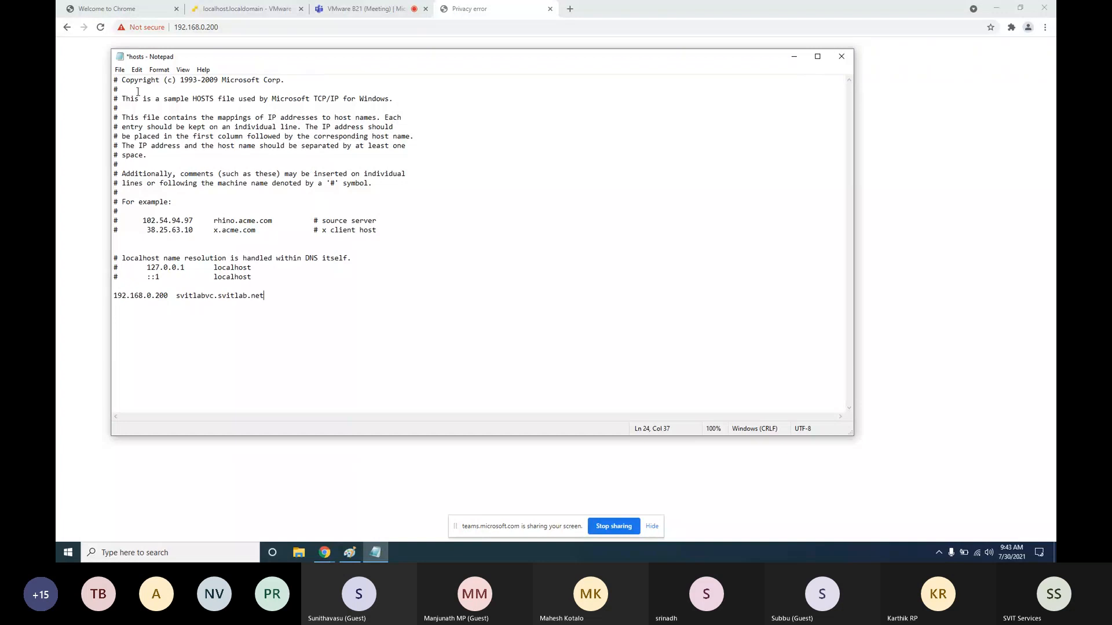
# Save the hosts file and proceed past the certificate warning for 192.168.0.200
pyautogui.click(119, 70)
pyautogui.click(132, 119)
pyautogui.click(89, 129)
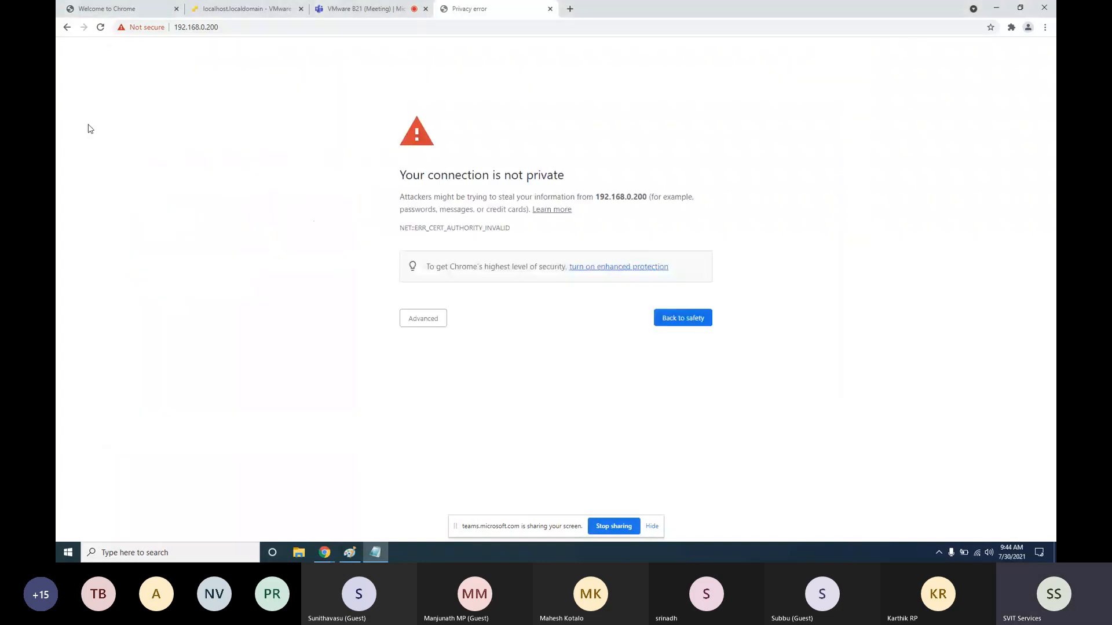
pyautogui.click(417, 320)
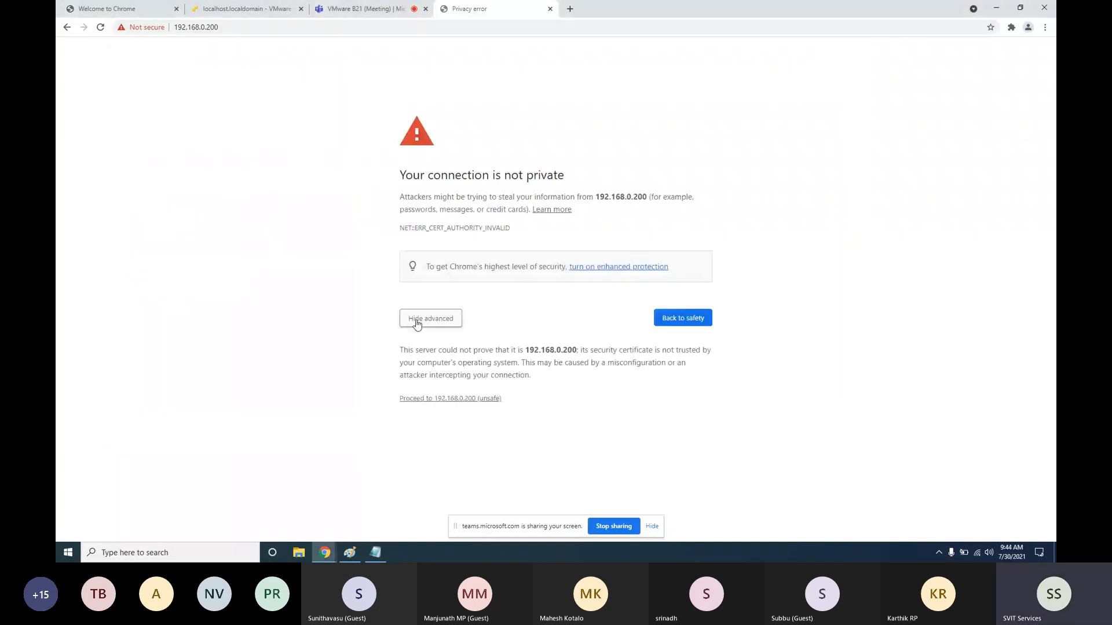
pyautogui.click(441, 399)
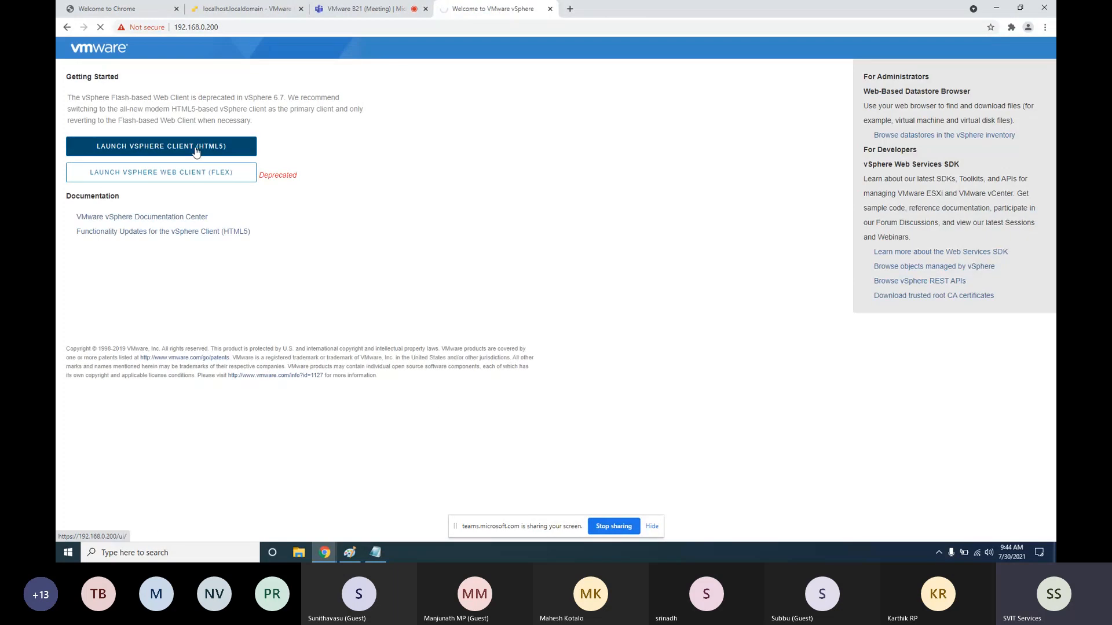
# Close Notepad and proceed past the svitlabvc.svitlab.net certificate warning to the vSphere login
pyautogui.click(384, 554)
pyautogui.click(844, 53)
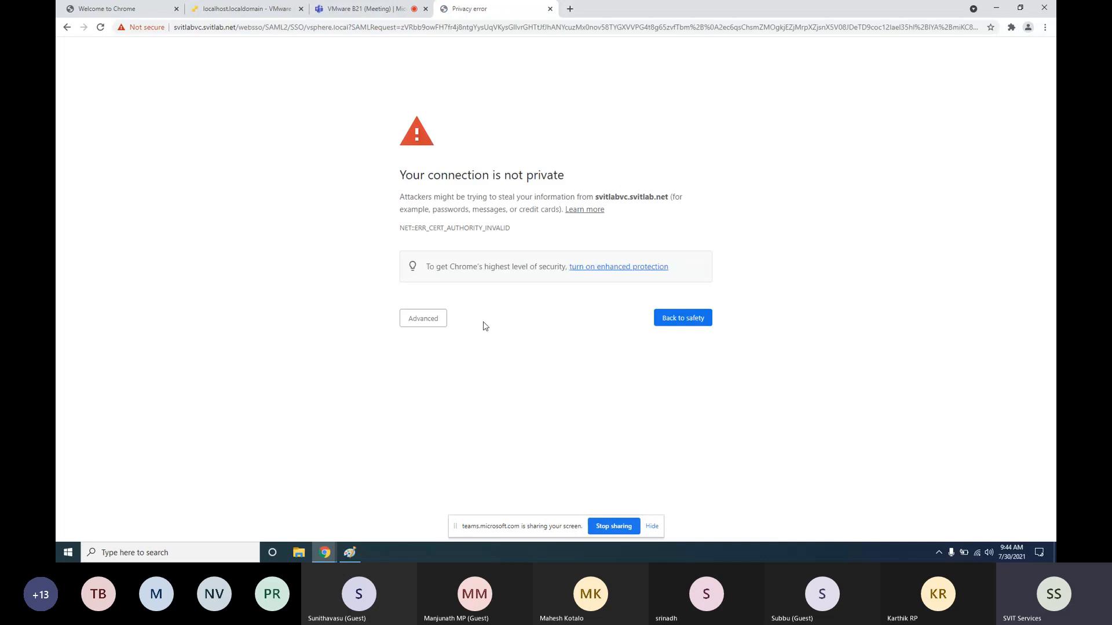
pyautogui.click(432, 322)
pyautogui.click(456, 399)
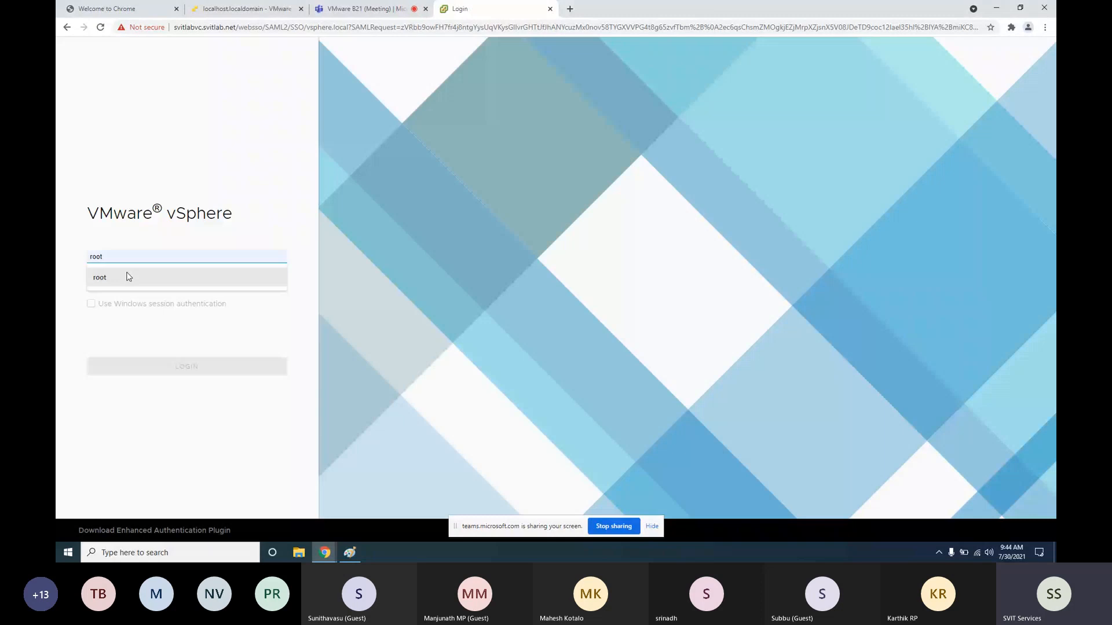
# Log in to vSphere Client with the SSO administrator username and its password
pyautogui.click(141, 255)
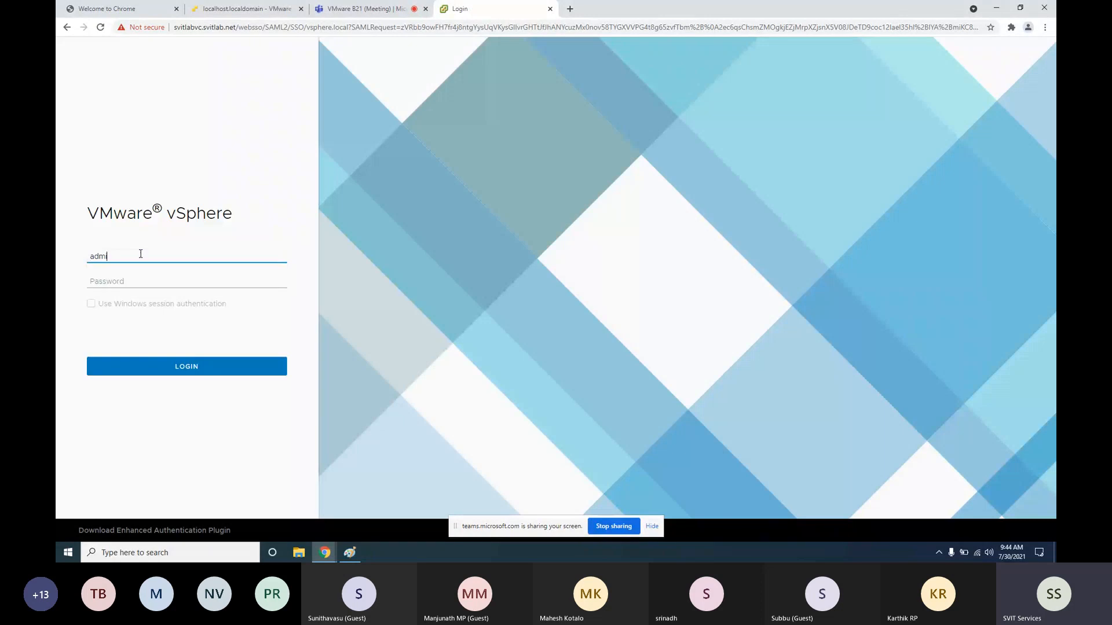
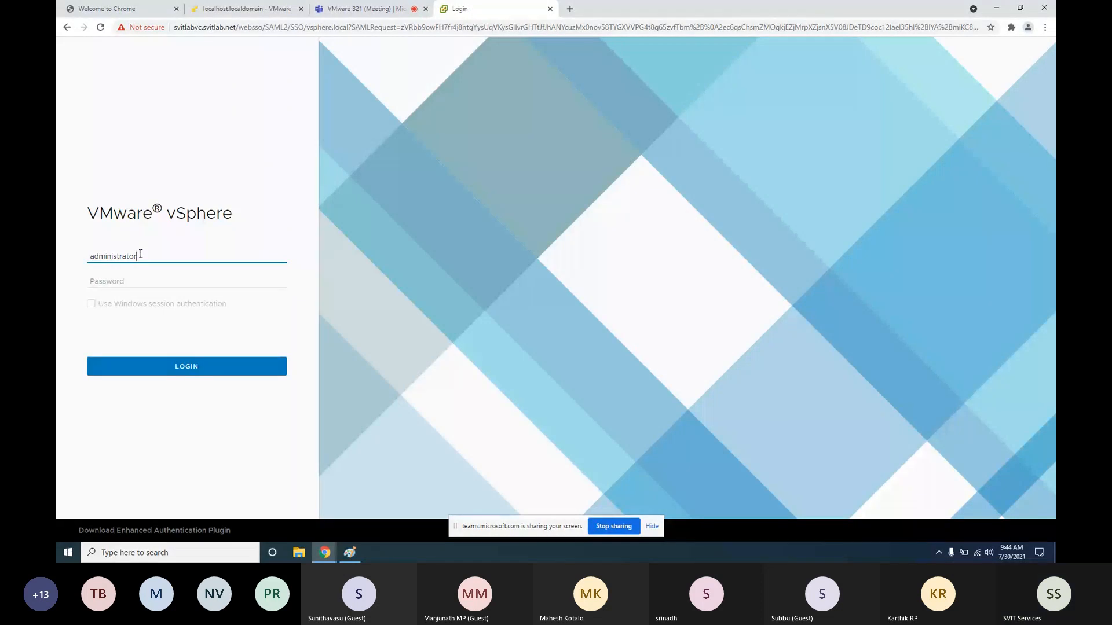
pyautogui.press('Tab')
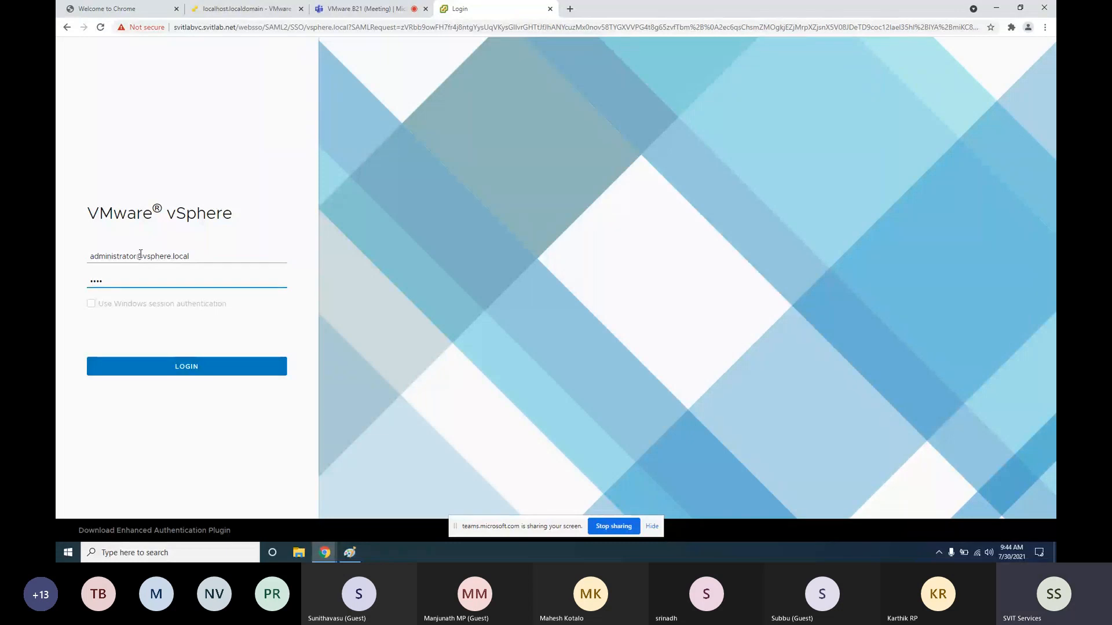
pyautogui.press('Return')
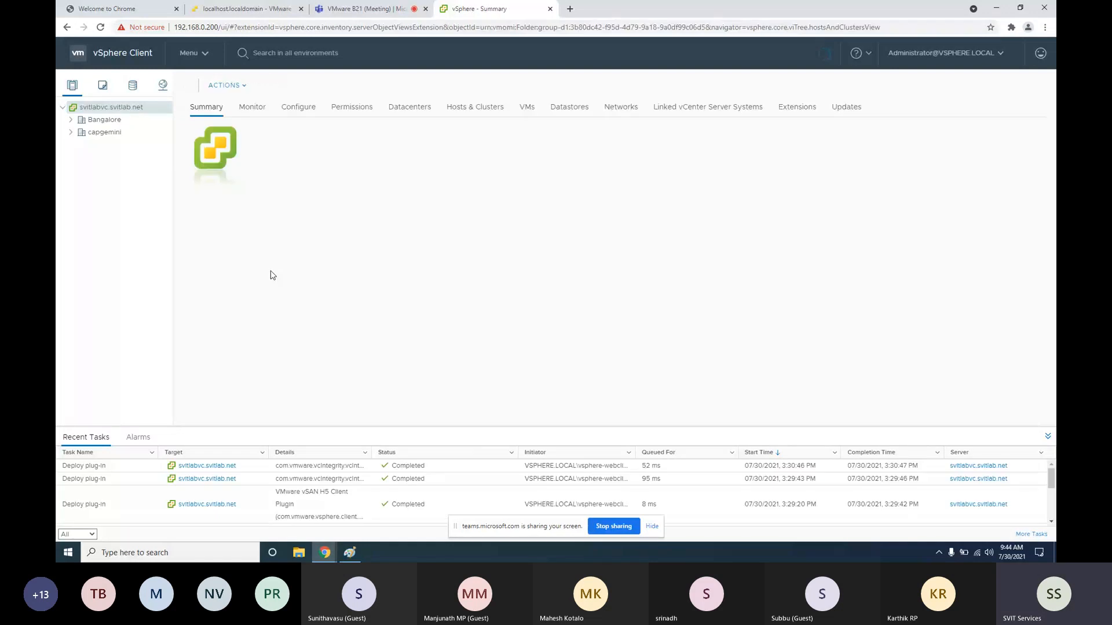
# Expand the Bangalore datacenter and start a New Datastore on host 192.168.0.240
pyautogui.click(80, 132)
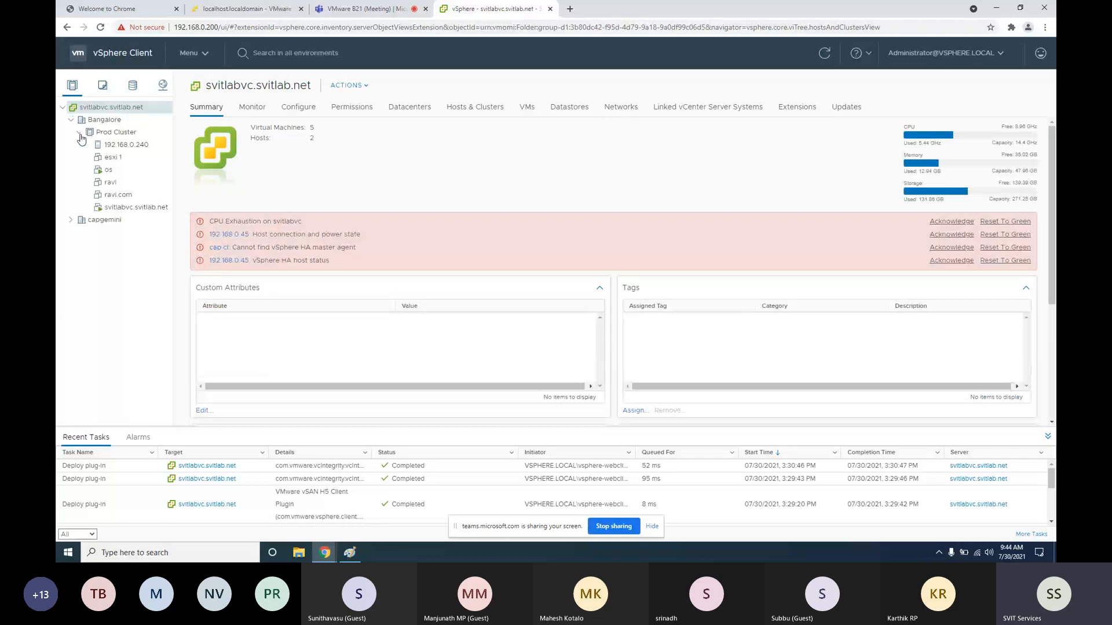
pyautogui.click(116, 164)
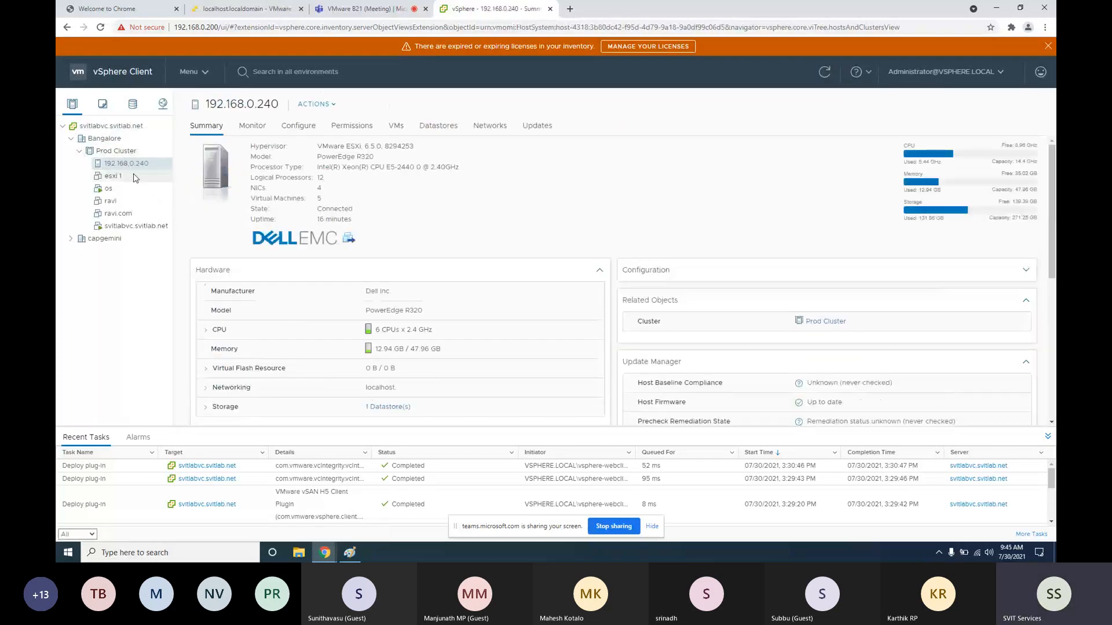
pyautogui.rightClick(133, 161)
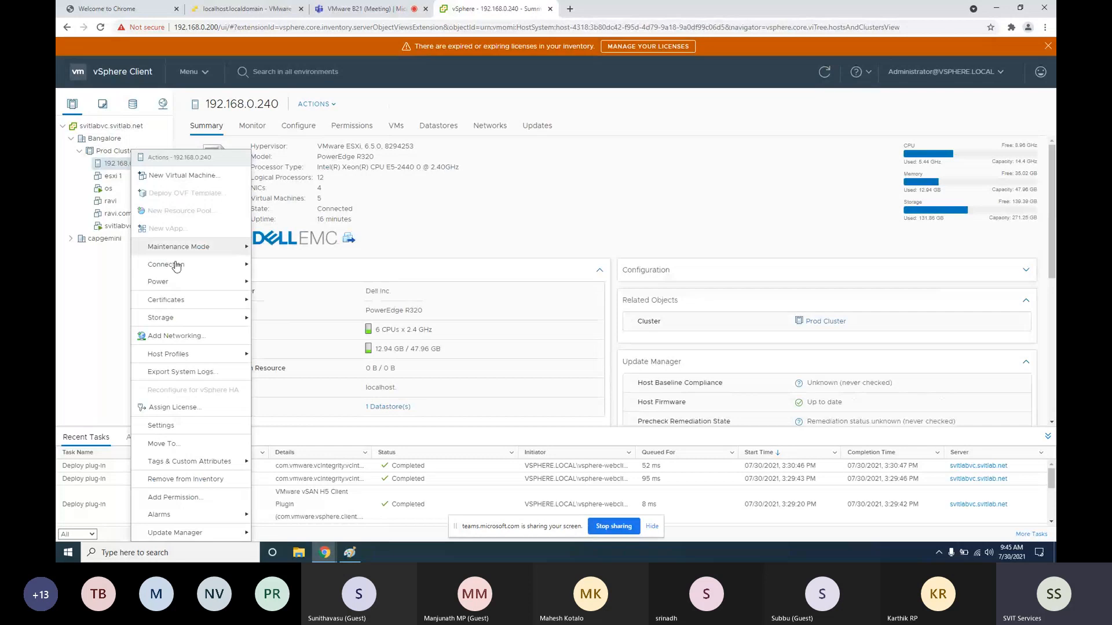
pyautogui.moveTo(244, 318)
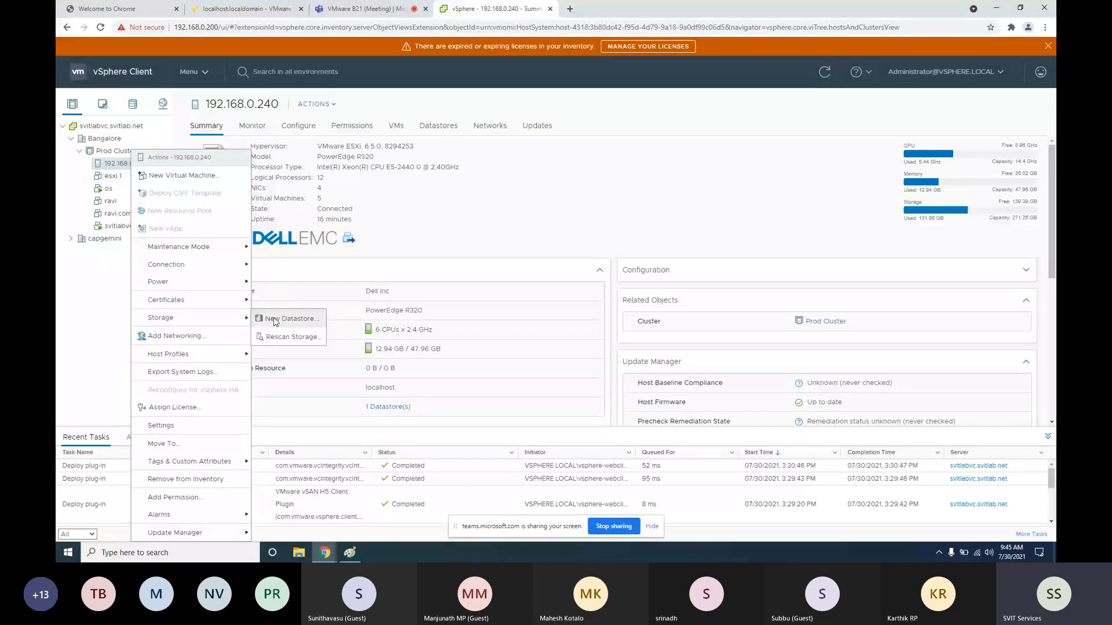
pyautogui.click(276, 321)
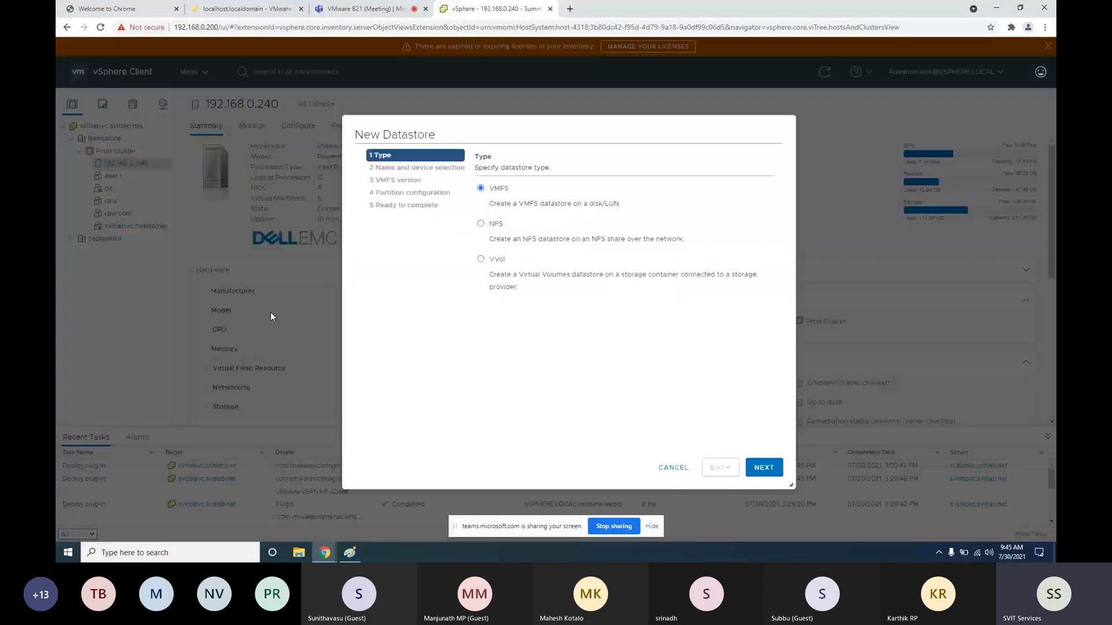
# Choose the NFS datastore type with NFS 3 as the protocol version
pyautogui.click(481, 224)
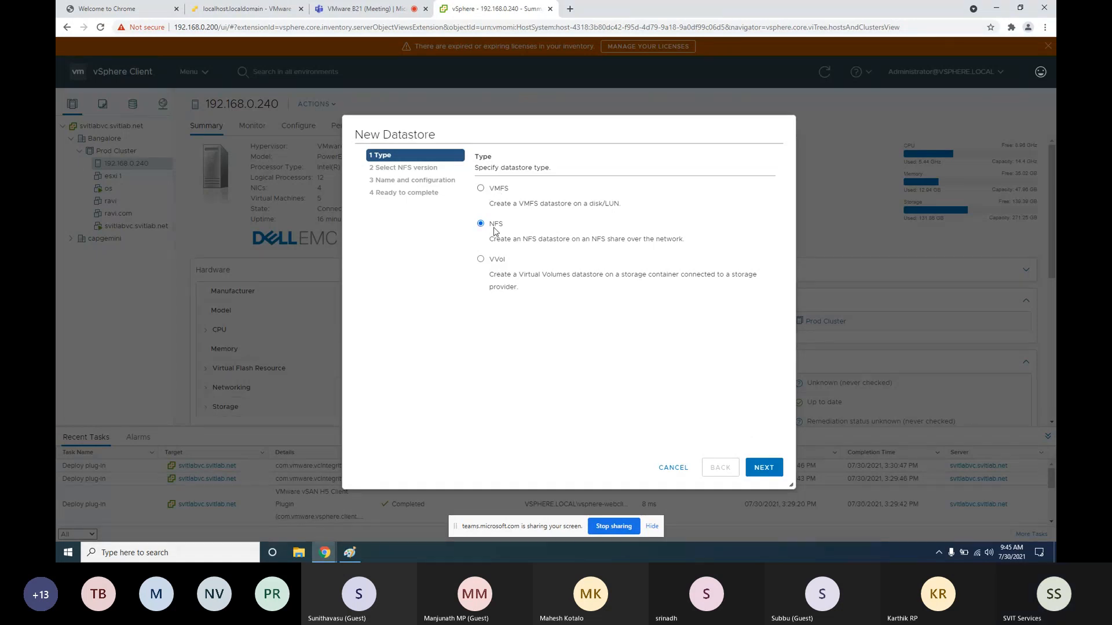
pyautogui.click(763, 468)
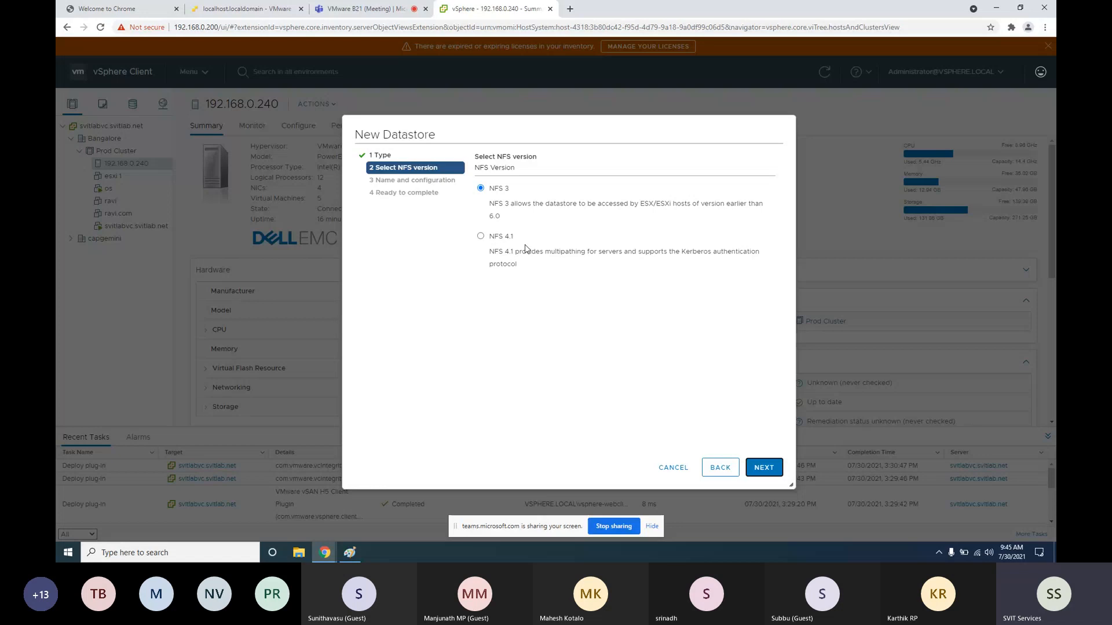
pyautogui.click(482, 238)
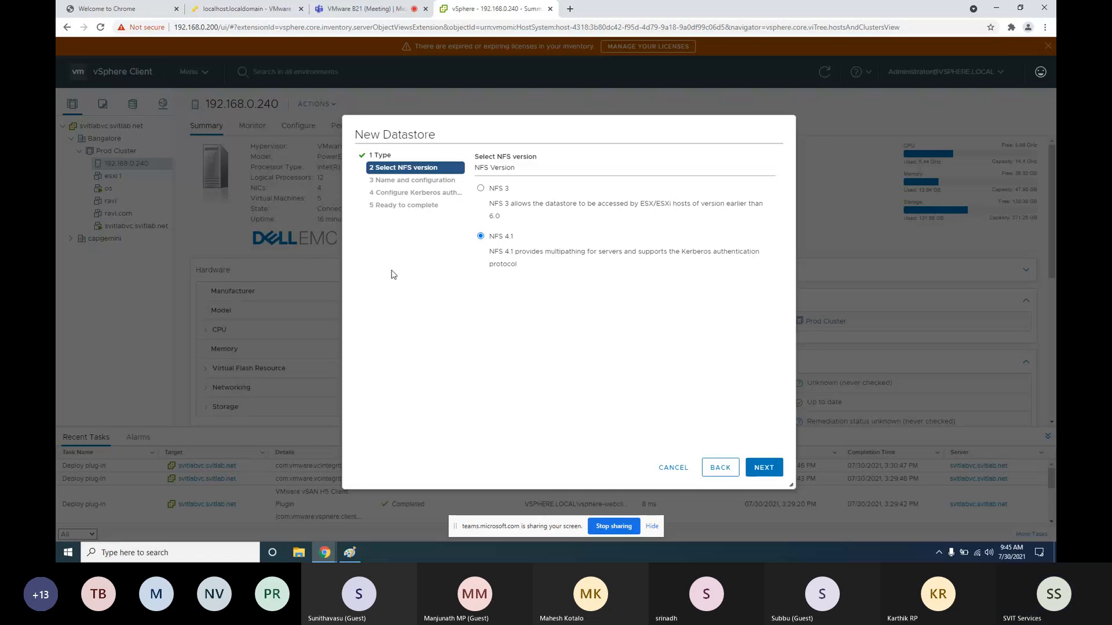
pyautogui.click(481, 188)
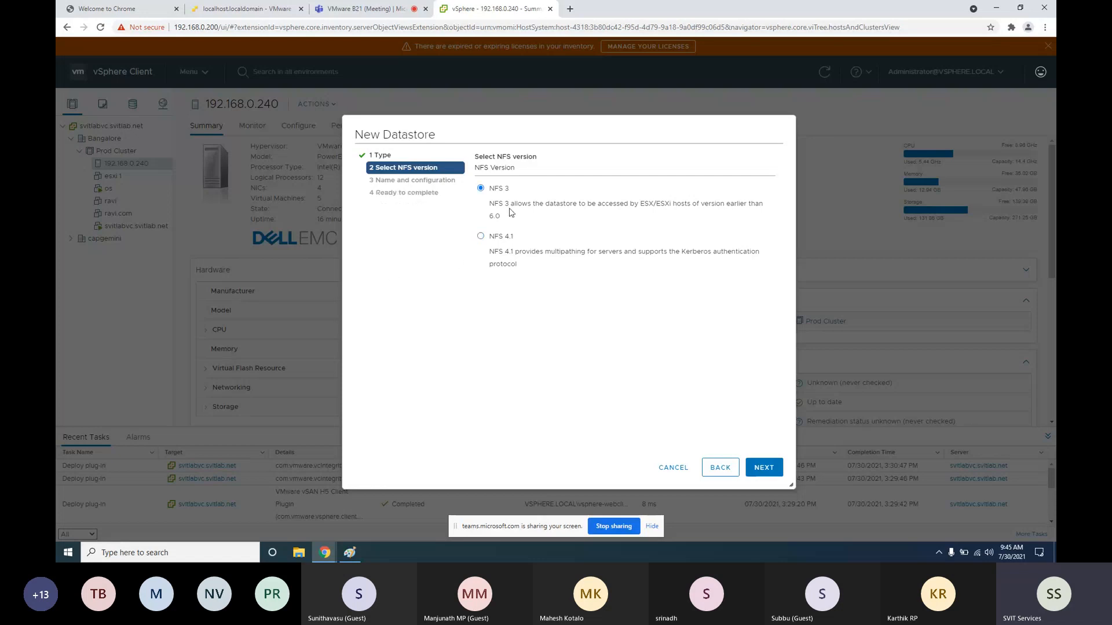
pyautogui.click(772, 470)
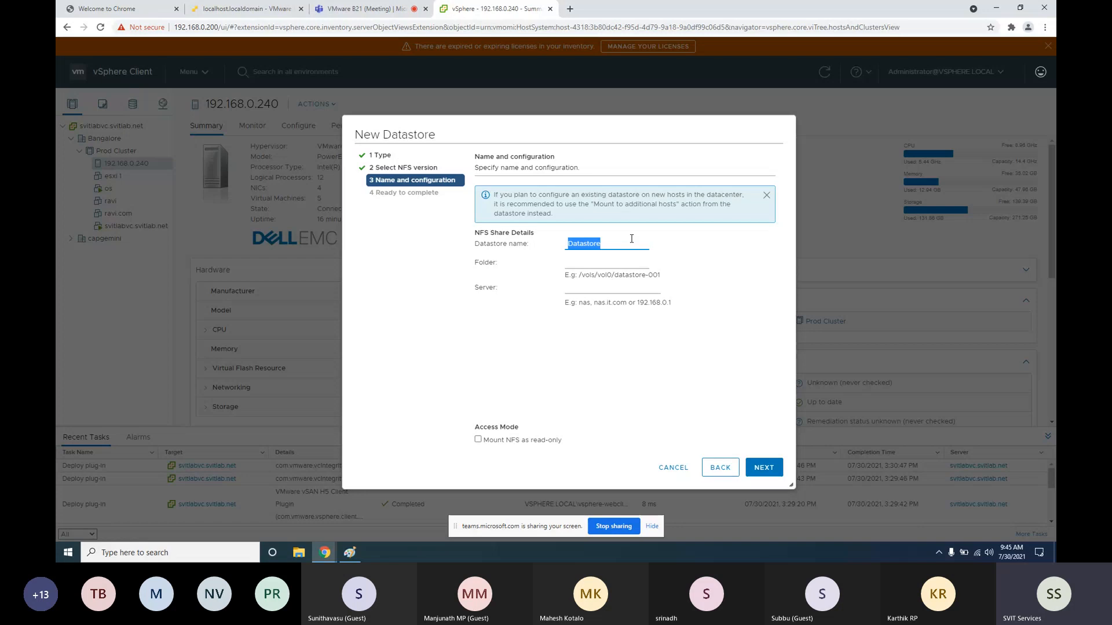
# Name the datastore nfsDS09 and enter nfslun89 as the NFS share folder
pyautogui.click(607, 243)
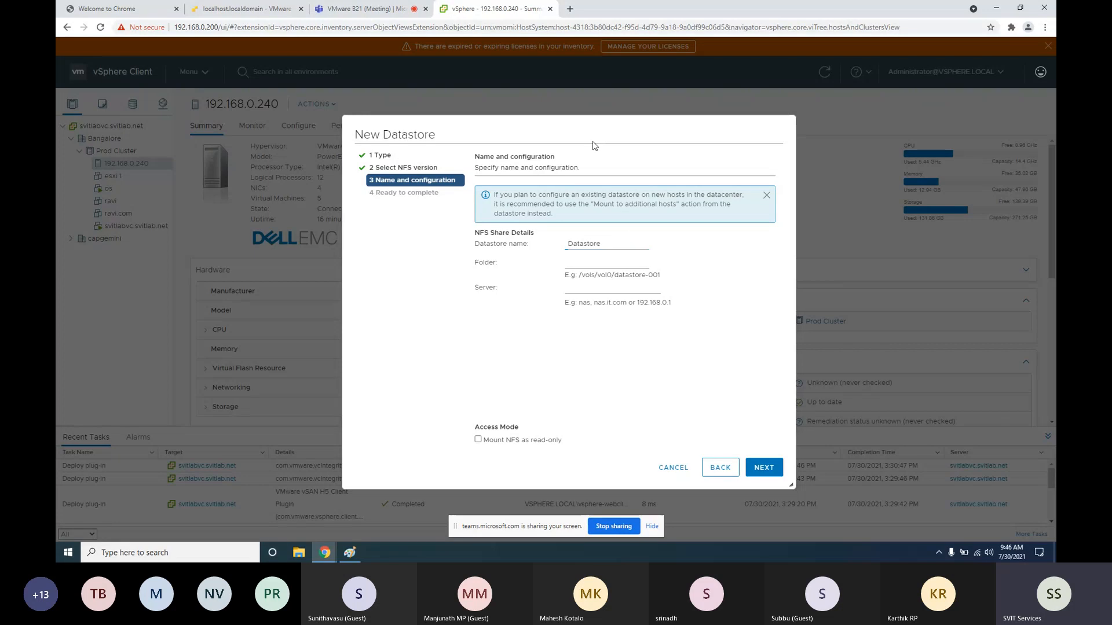
pyautogui.doubleClick(610, 240)
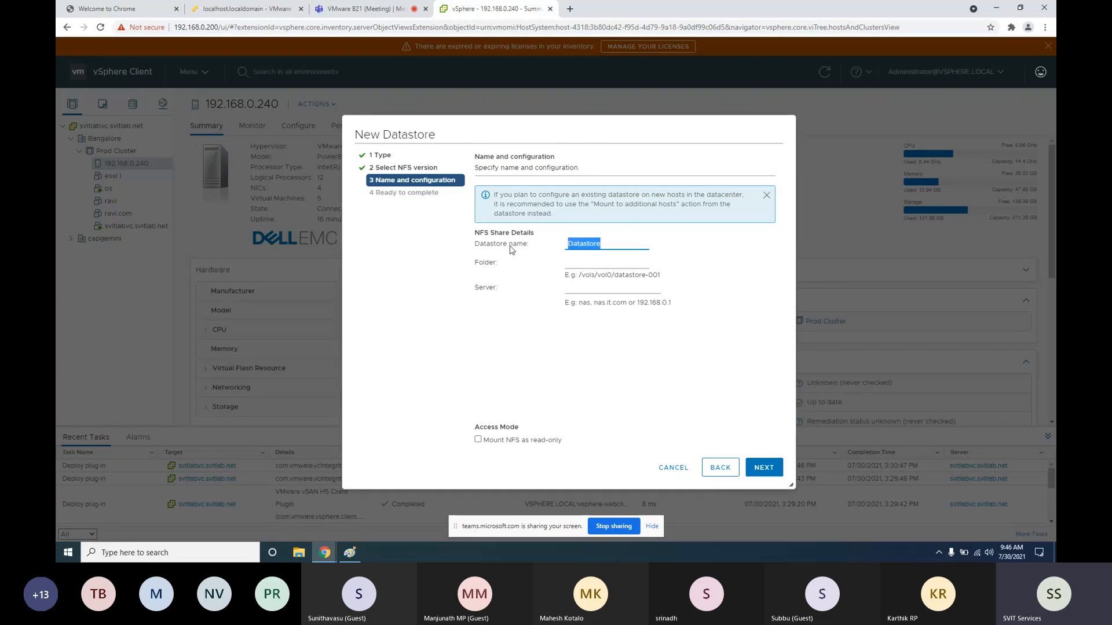
pyautogui.write('nfs')
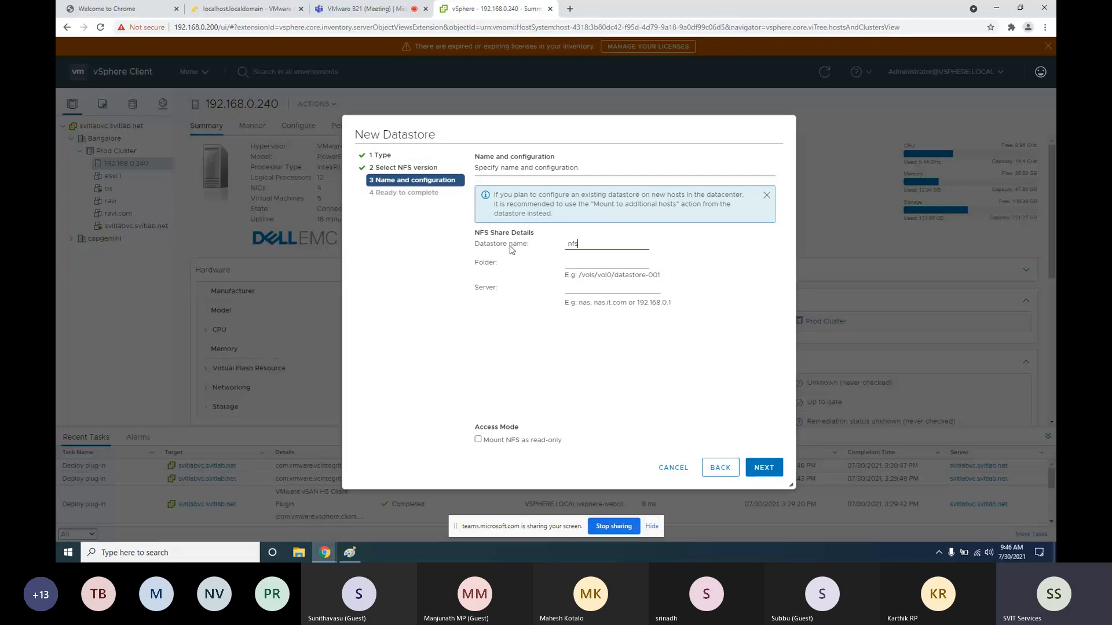
pyautogui.write('lun')
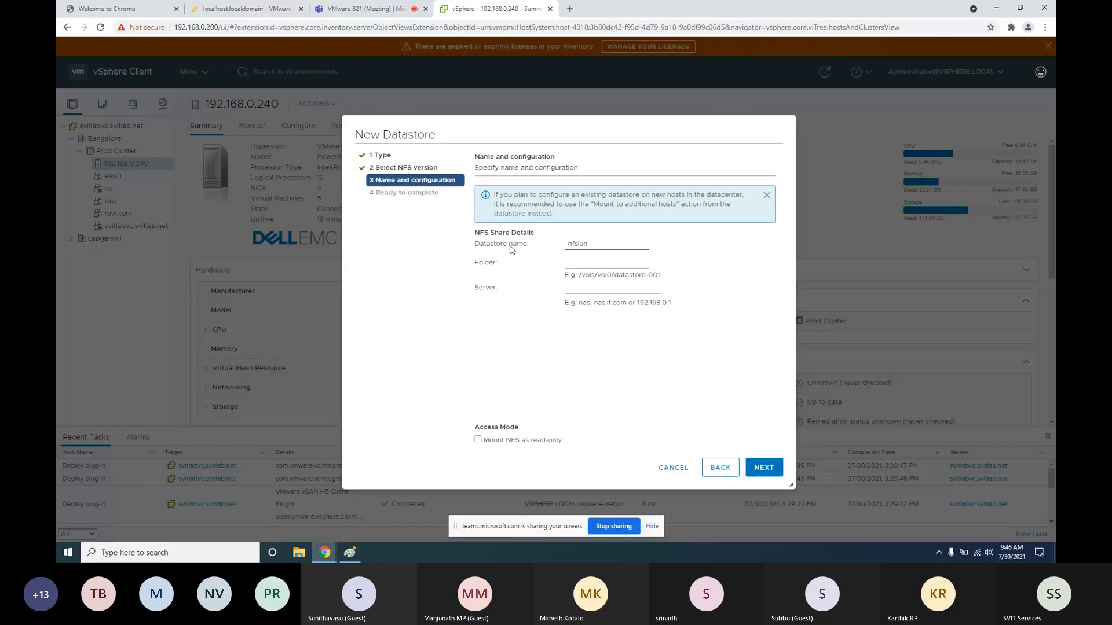
pyautogui.press('BackSpace')
pyautogui.press('BackSpace')
pyautogui.press('BackSpace')
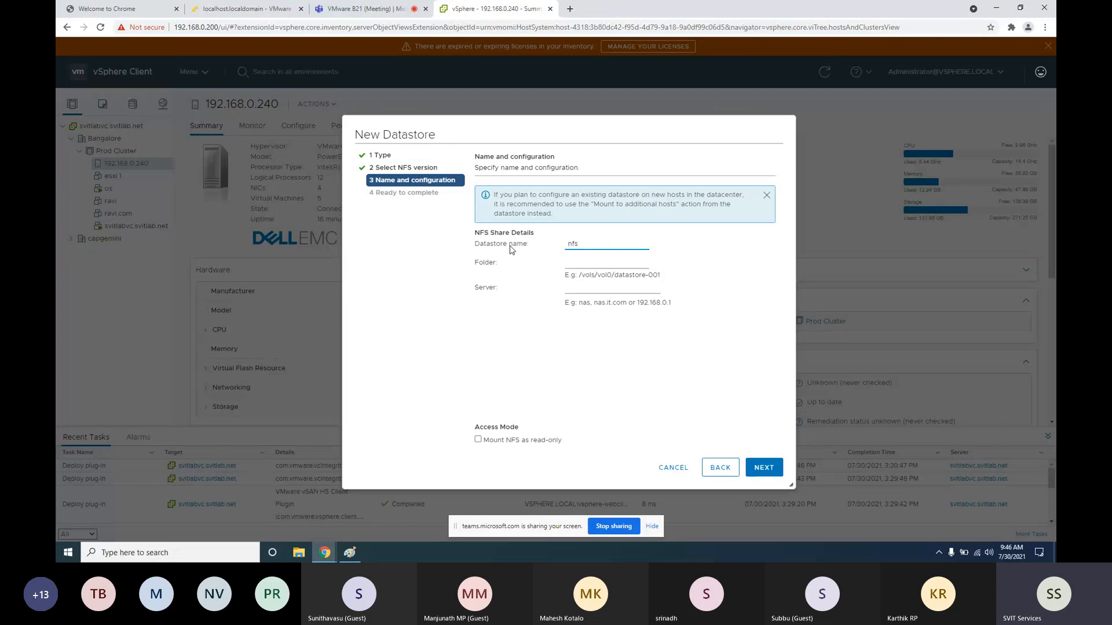
pyautogui.write('DS09')
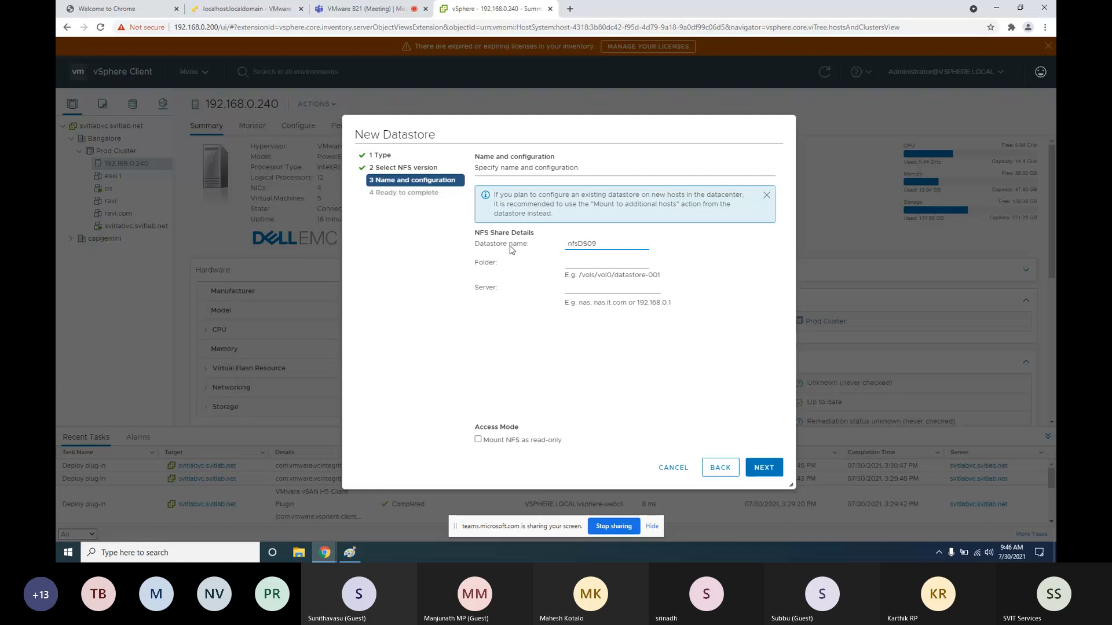
pyautogui.click(584, 266)
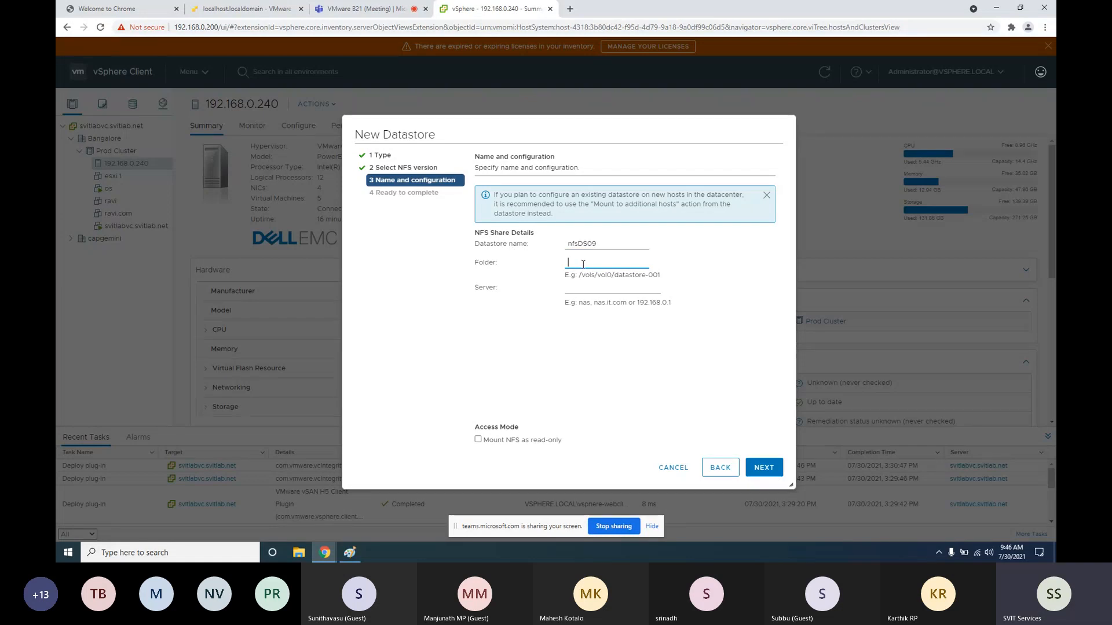
pyautogui.write('nfs')
pyautogui.write('lon89')
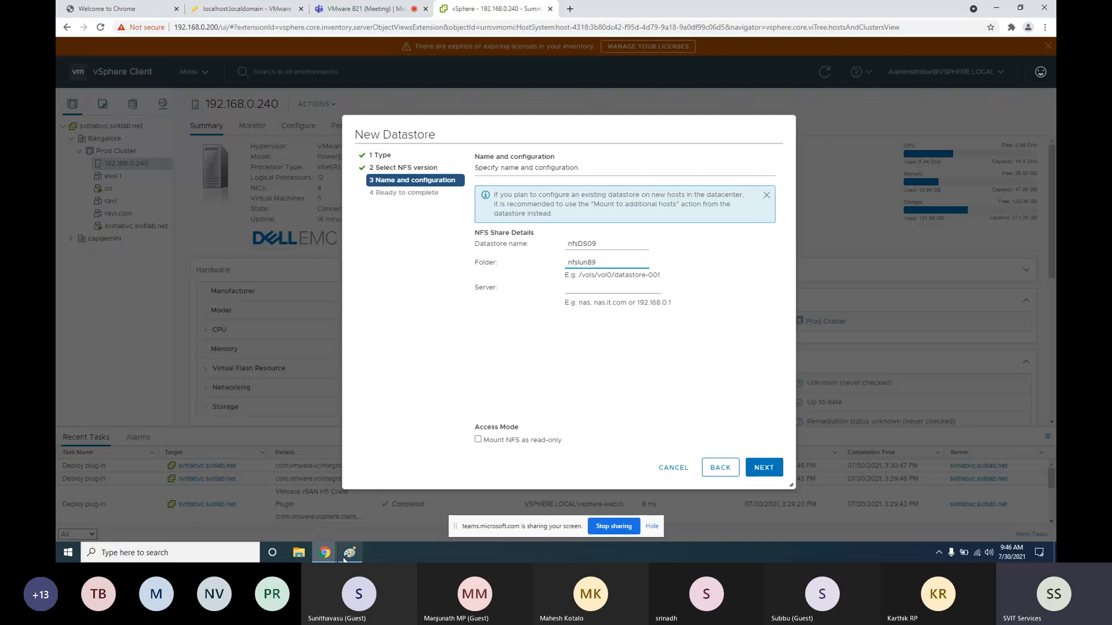
pyautogui.click(347, 555)
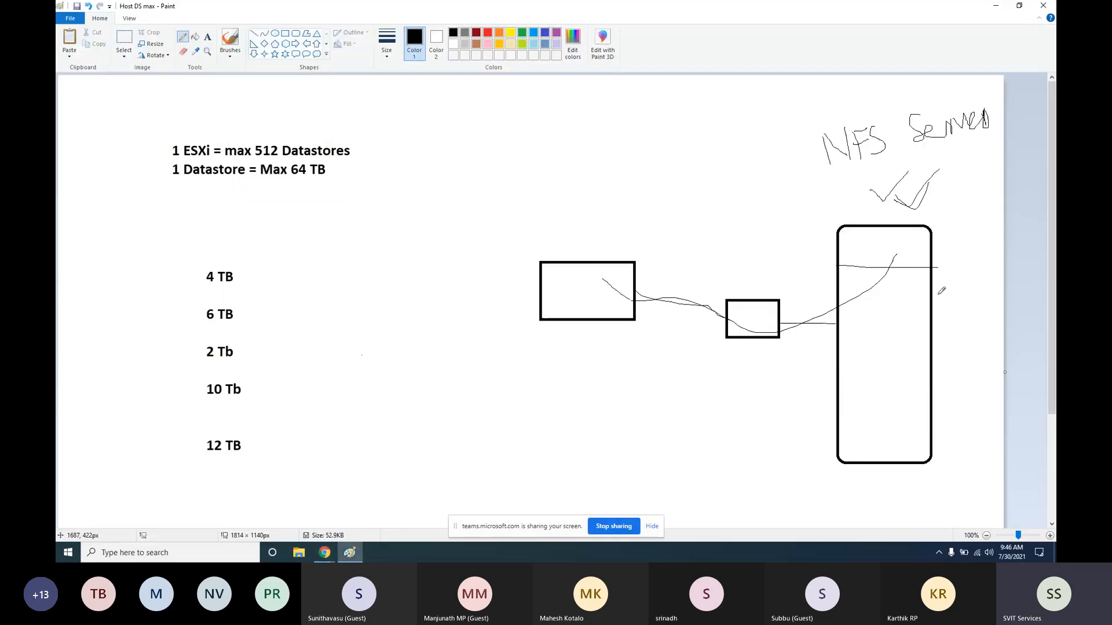
pyautogui.click(326, 553)
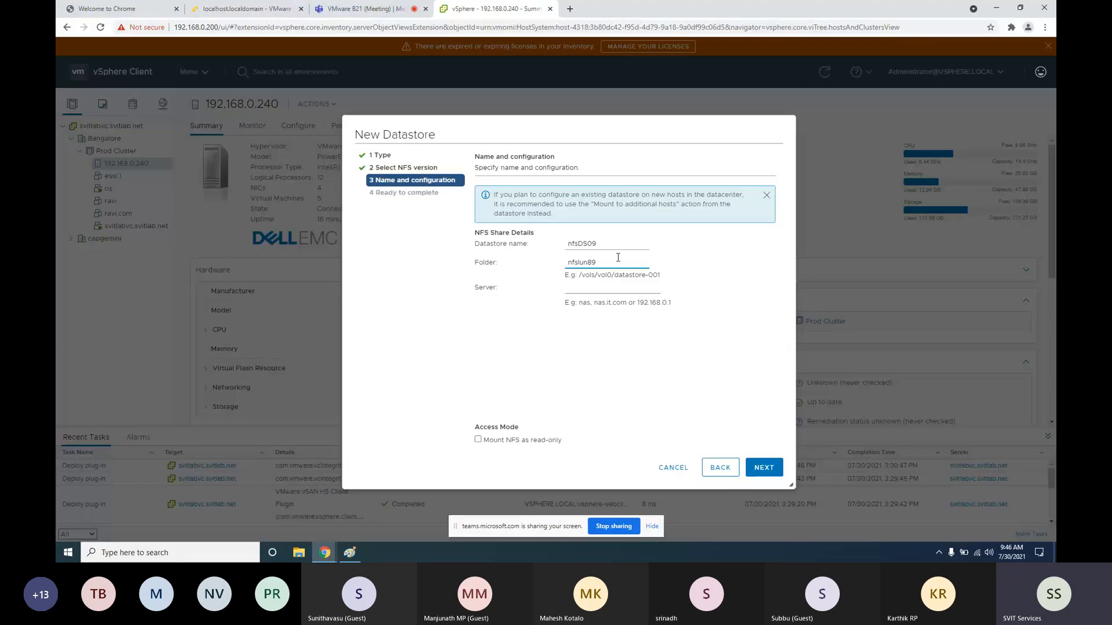
pyautogui.moveTo(618, 260); pyautogui.dragTo(534, 265)
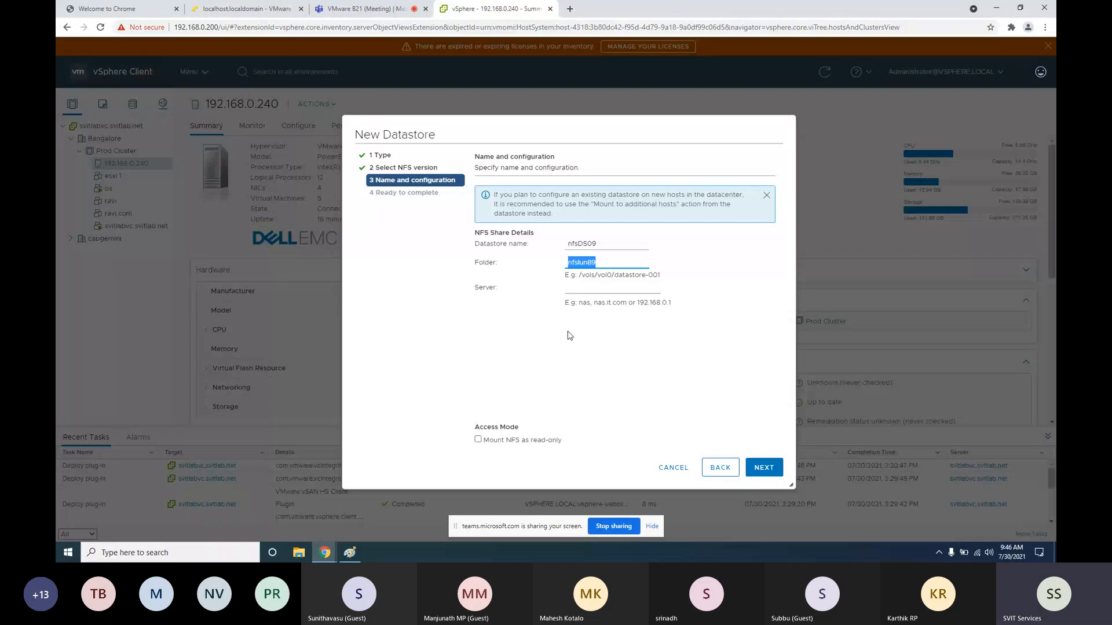
# Enter NFS server 192.168.0.148 and finish creating the datastore
pyautogui.click(579, 286)
pyautogui.write('192')
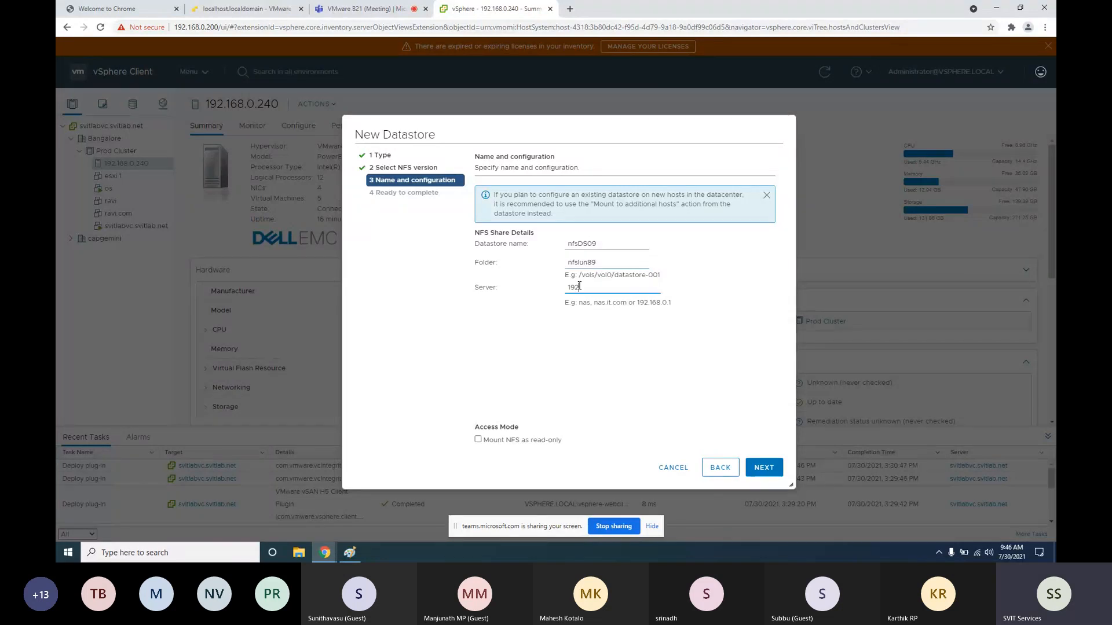
pyautogui.write('.168.0')
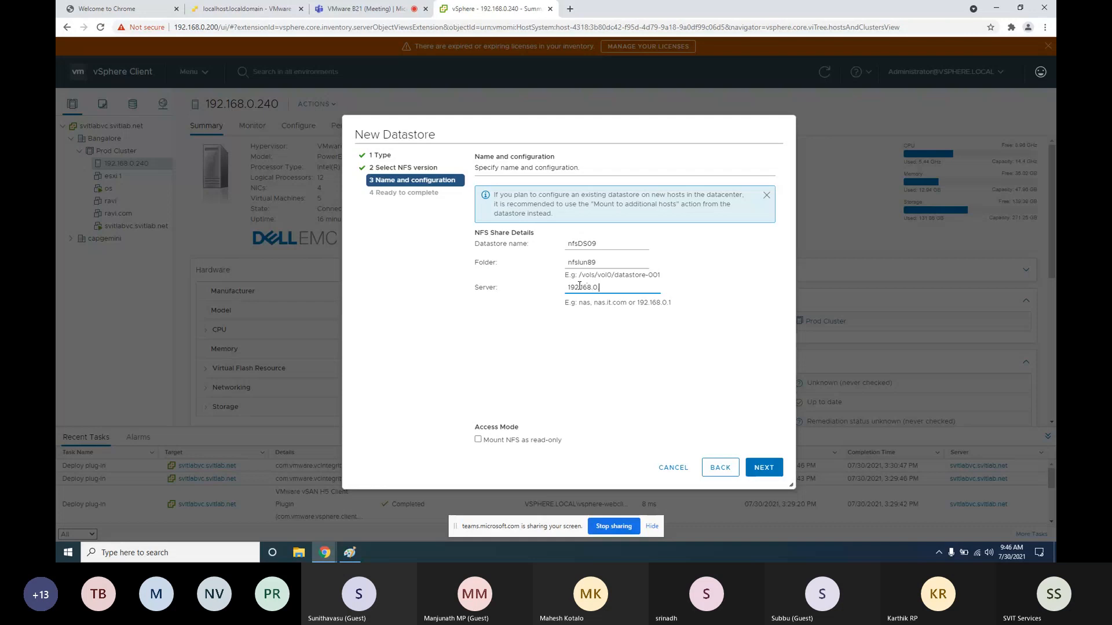
pyautogui.write('.148')
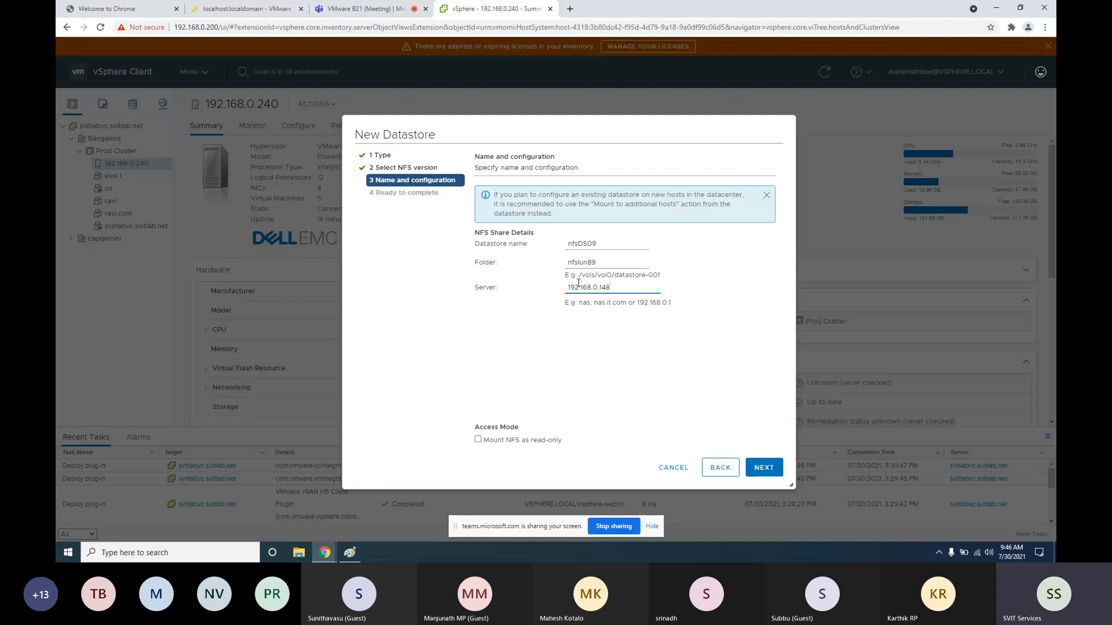
pyautogui.click(764, 468)
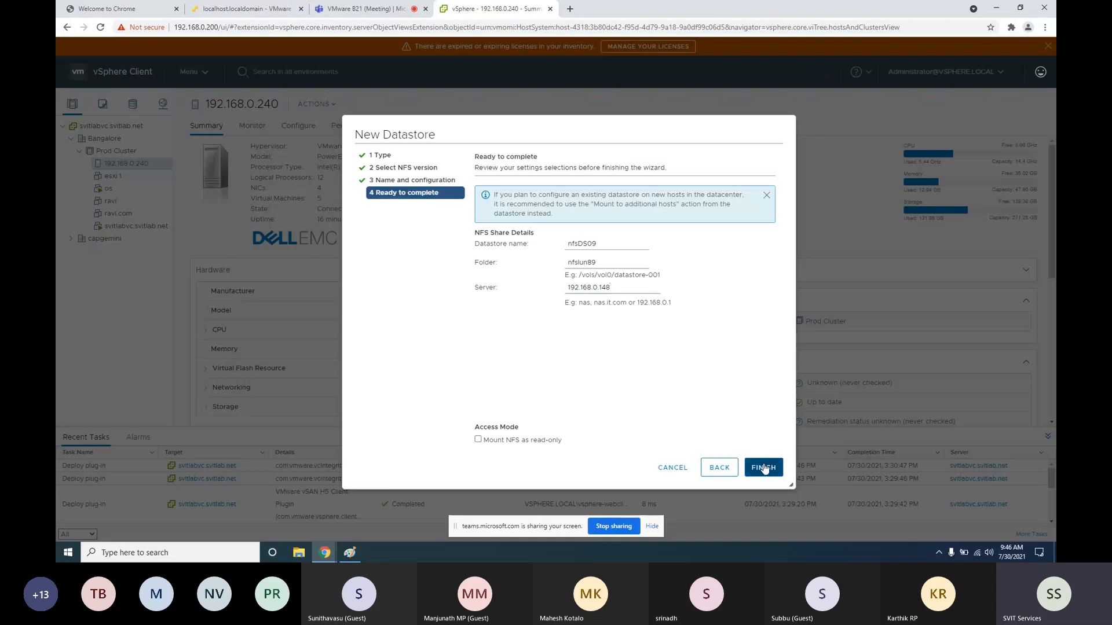
pyautogui.click(763, 467)
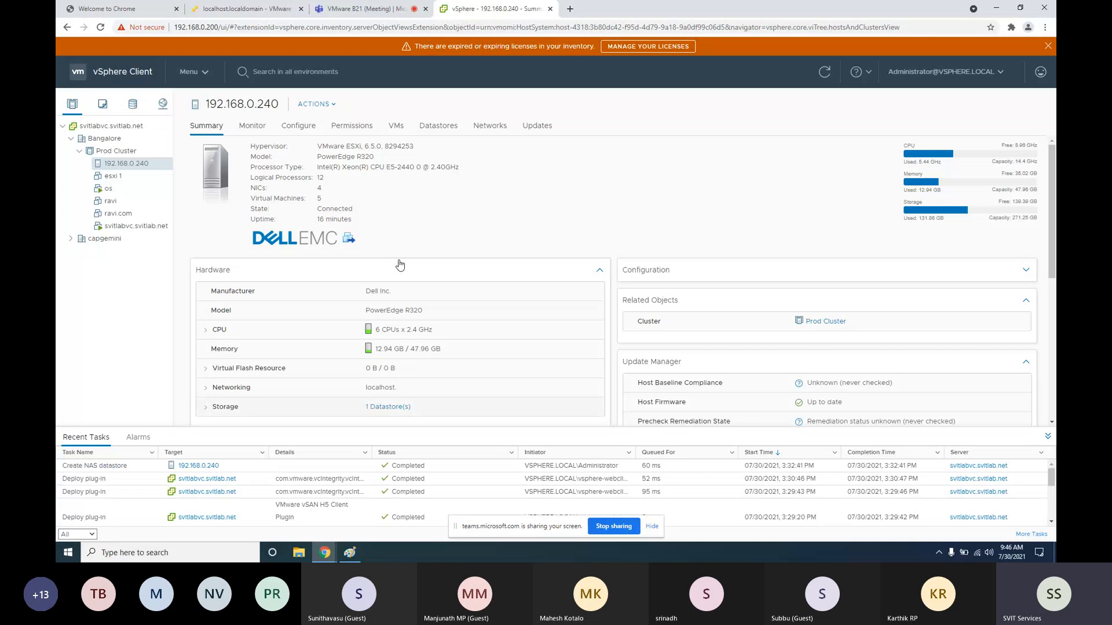
# Open nfsDS09 from the host's datastore list and check server 192.168.0.148 and folder nfslun89
pyautogui.click(438, 125)
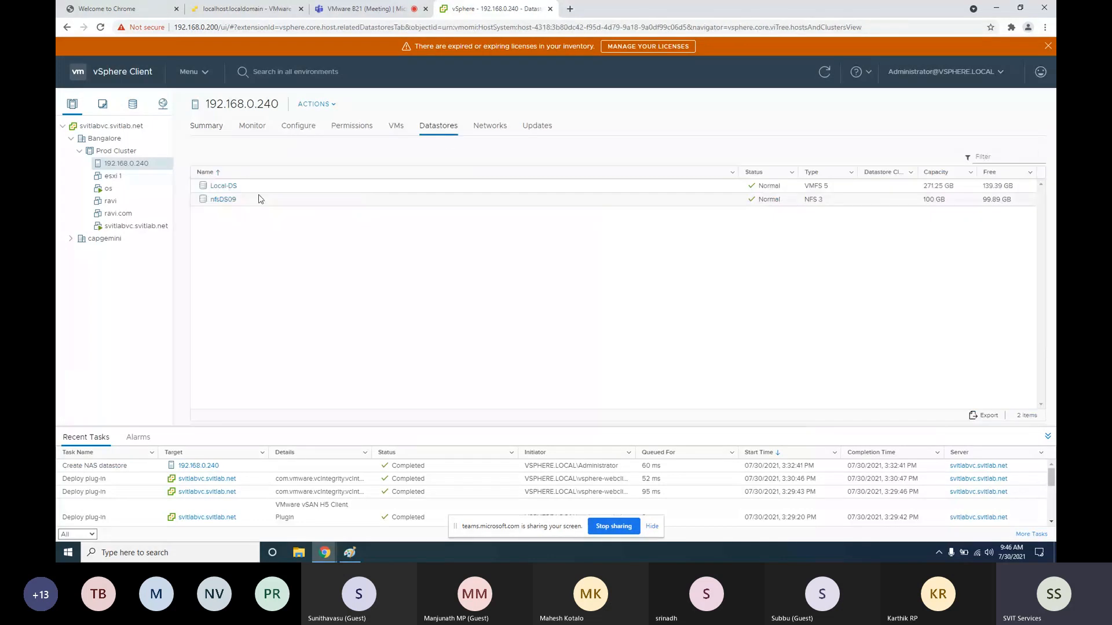
pyautogui.click(221, 200)
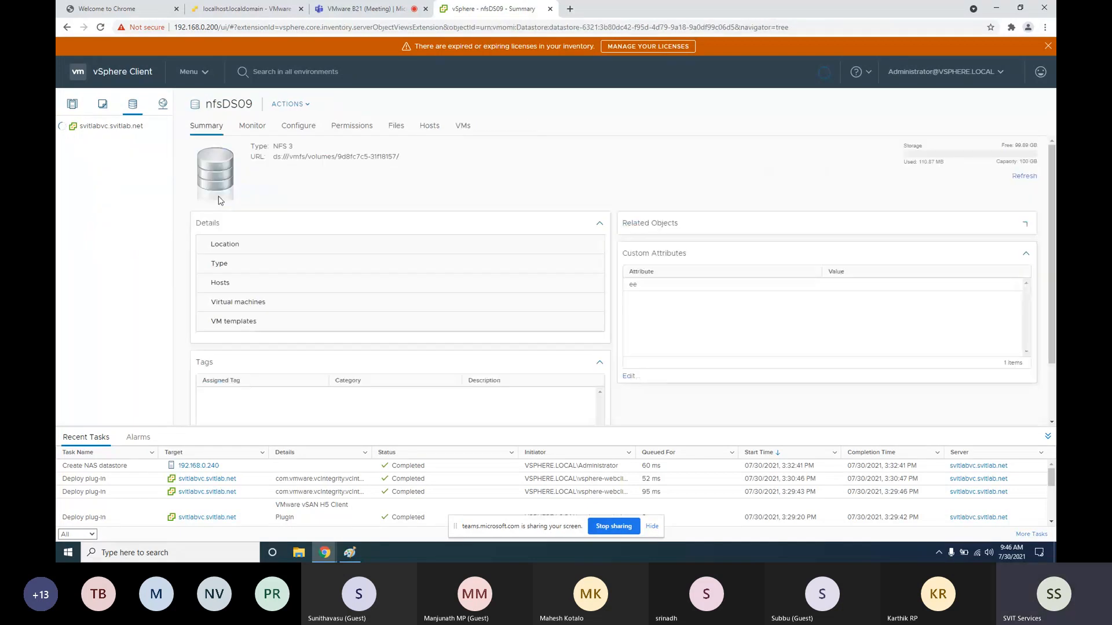
pyautogui.scroll(-2, 446, 284)
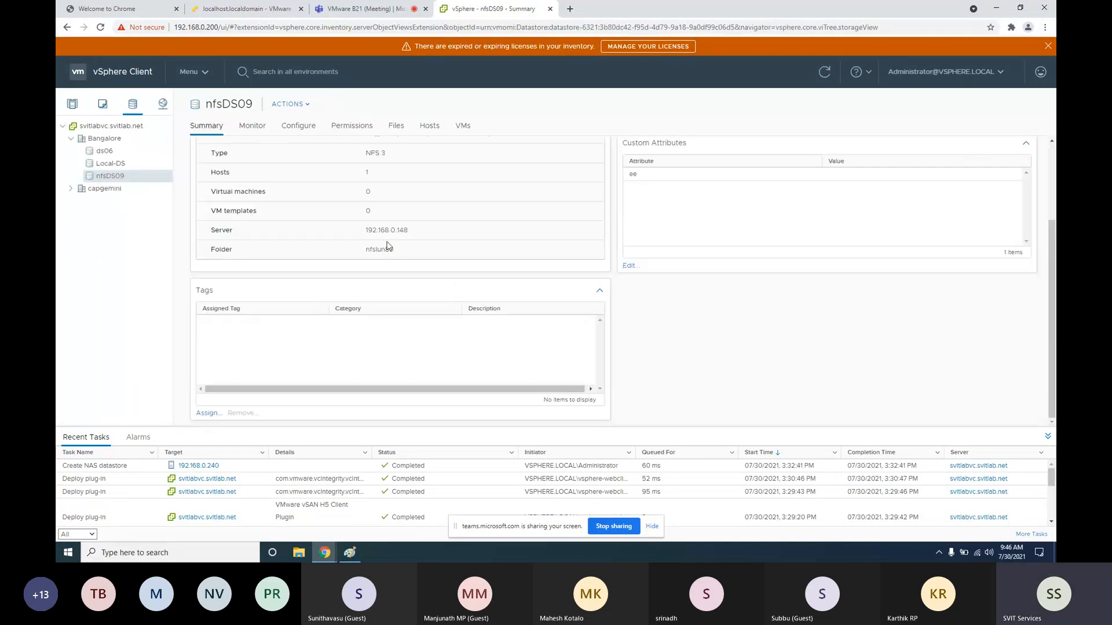
pyautogui.doubleClick(388, 230)
pyautogui.doubleClick(382, 249)
pyautogui.scroll(2, 427, 276)
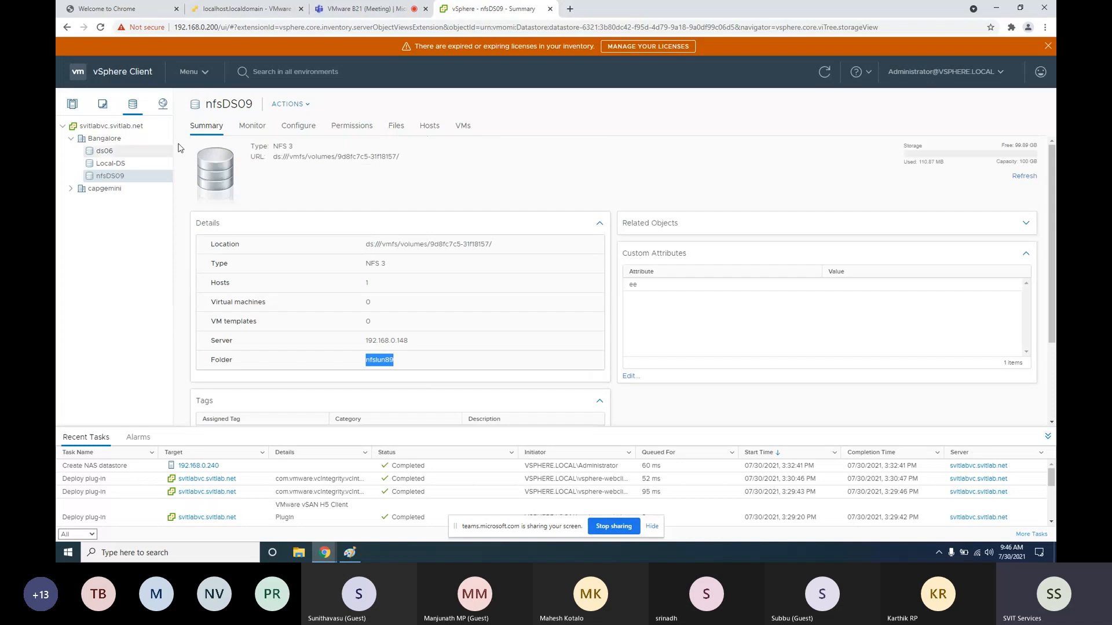
pyautogui.scroll(-2, 371, 290)
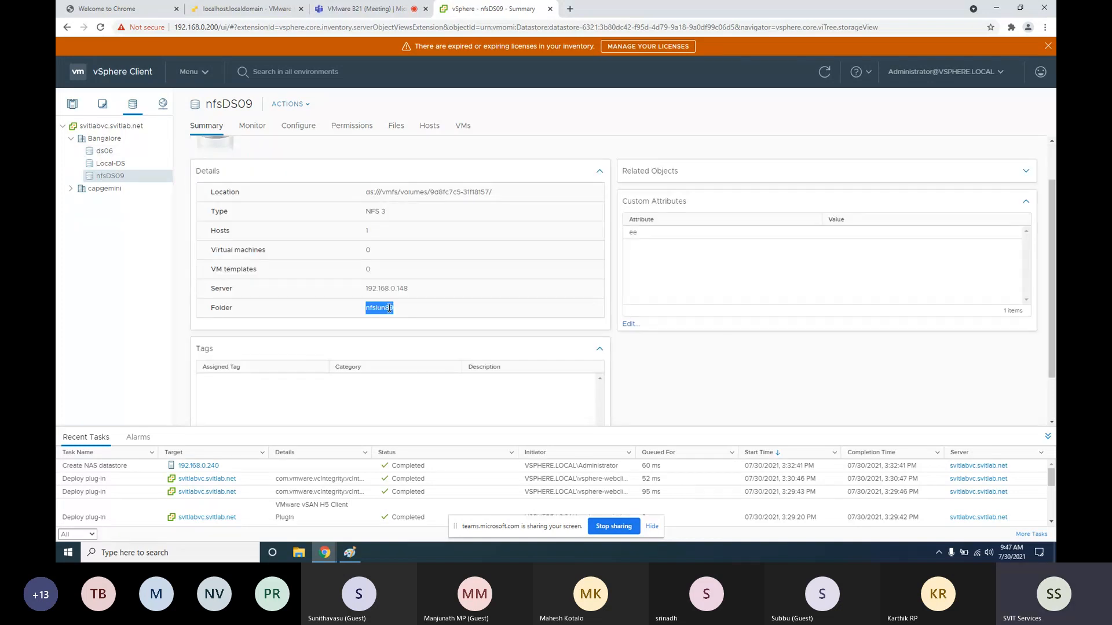
# Check nfsDS09's hosts and attempt mounting it on additional hosts, then cancel
pyautogui.click(429, 126)
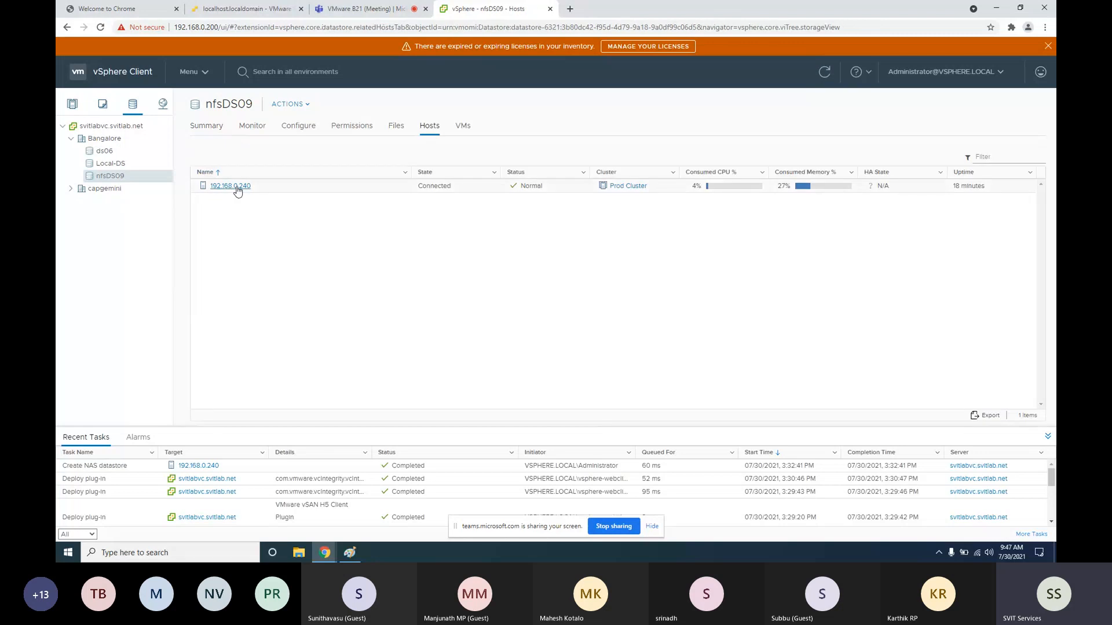
pyautogui.rightClick(113, 178)
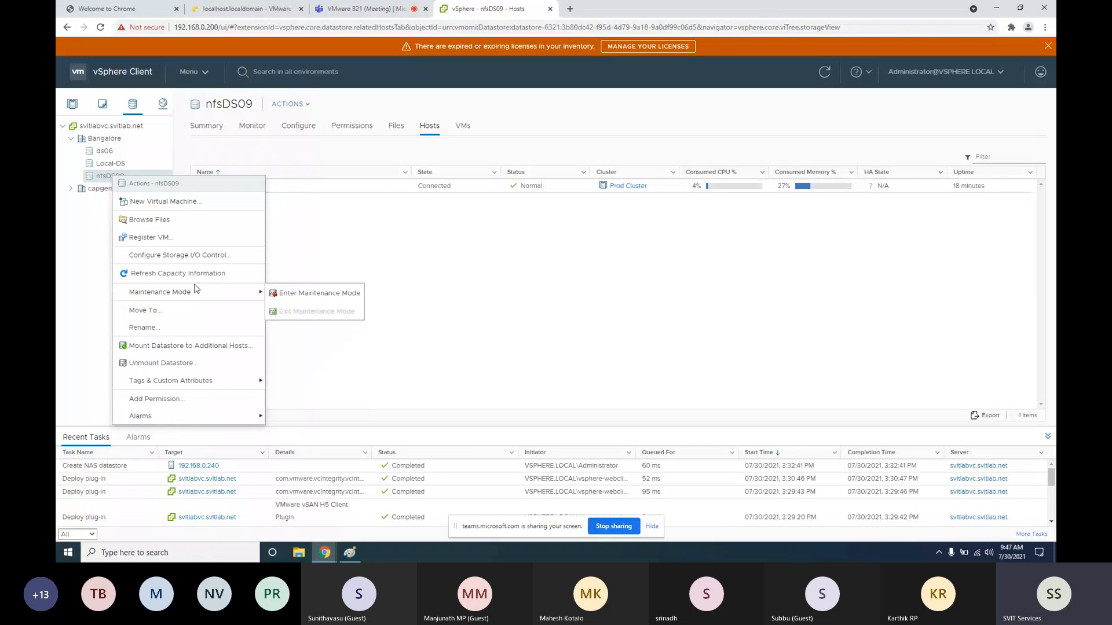
pyautogui.click(179, 348)
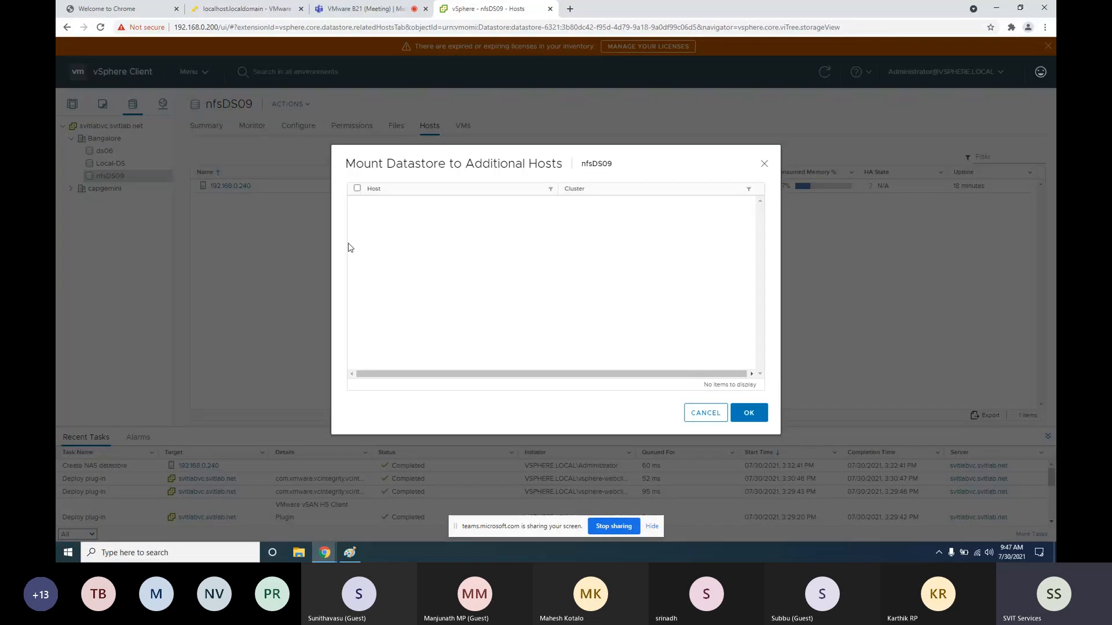
pyautogui.click(357, 189)
pyautogui.click(764, 418)
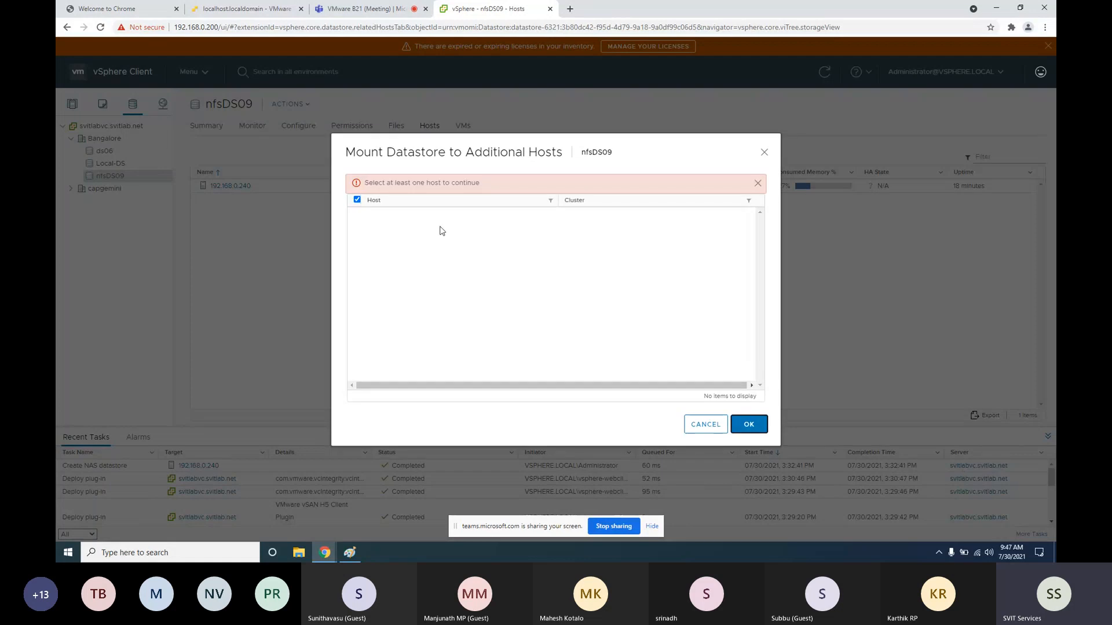
pyautogui.press('Escape')
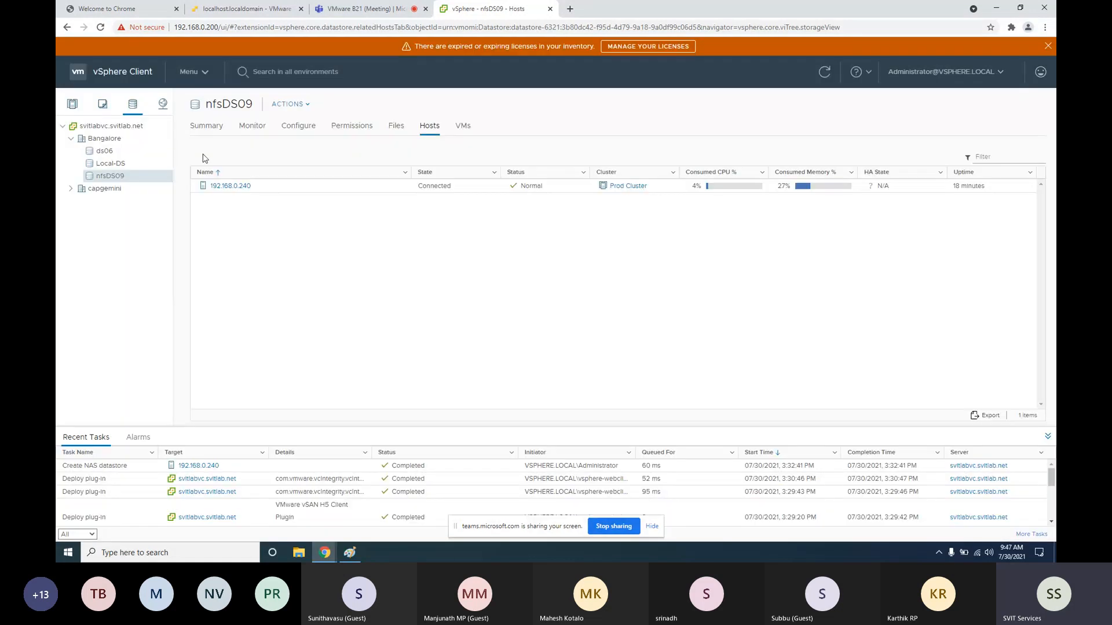
# Dismiss the nfsDS09 actions menu and go back to host 192.168.0.240's datastores
pyautogui.rightClick(117, 176)
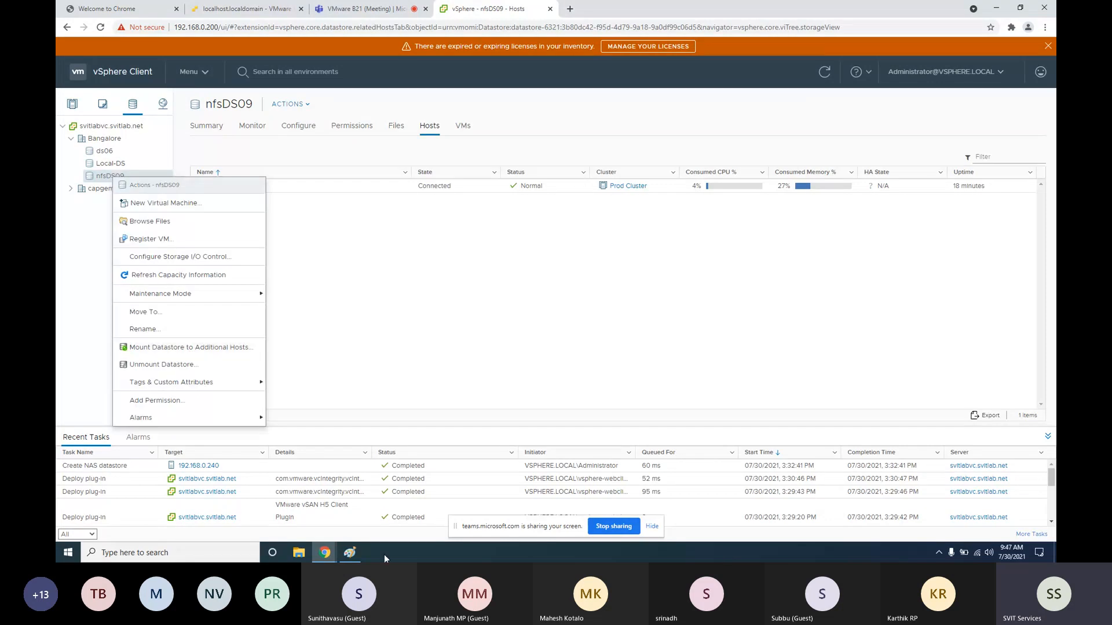
pyautogui.click(349, 553)
pyautogui.scroll(-3, 249, 270)
pyautogui.scroll(3, 249, 270)
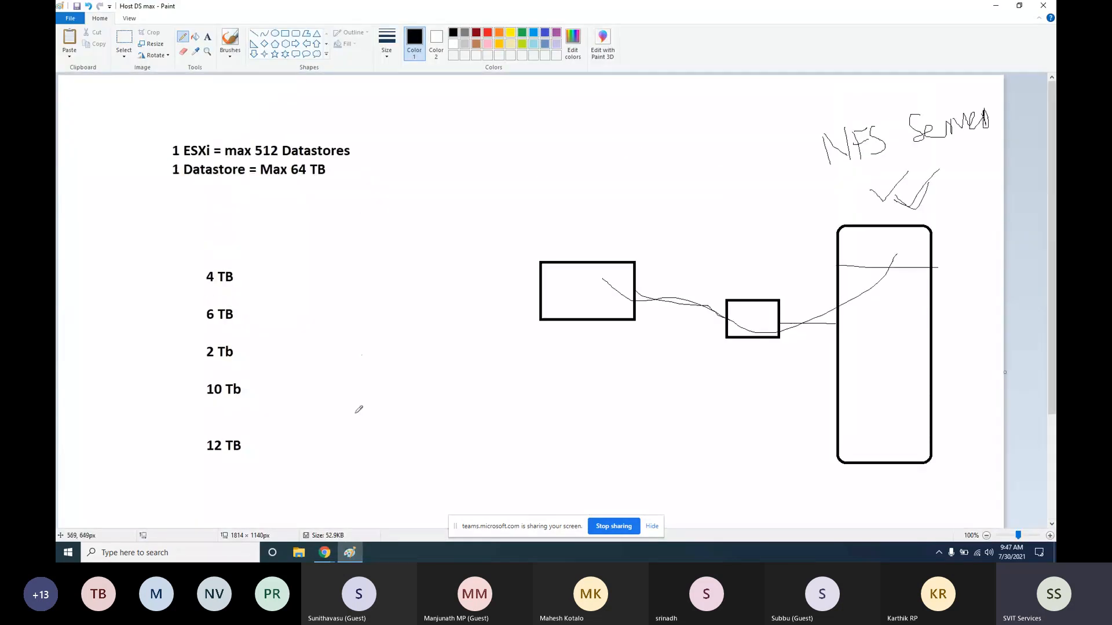
pyautogui.moveTo(325, 552)
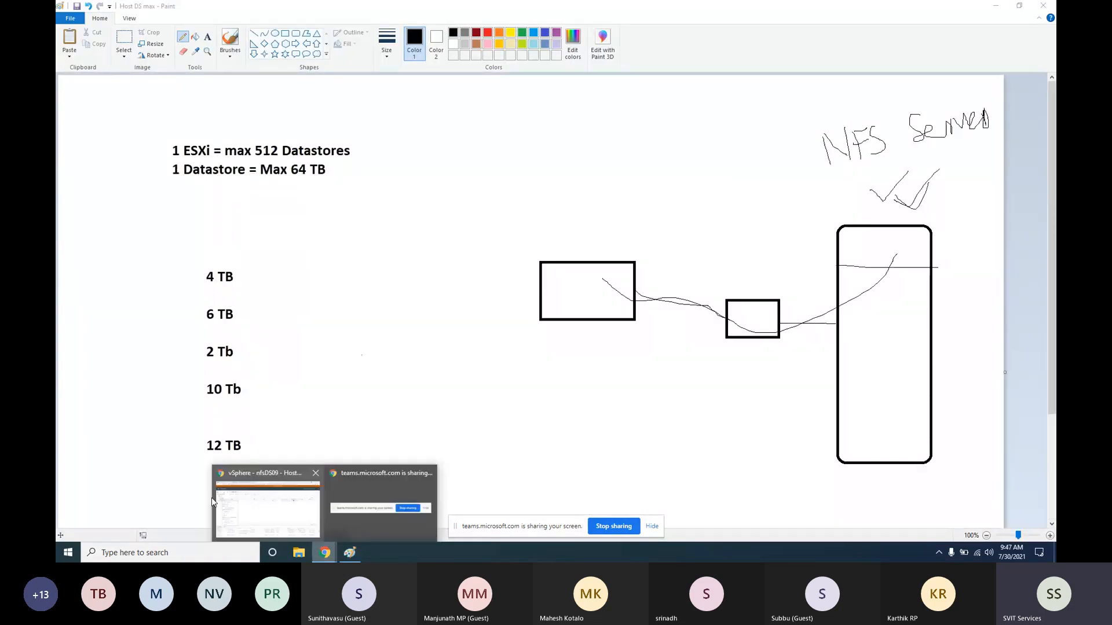
pyautogui.click(263, 505)
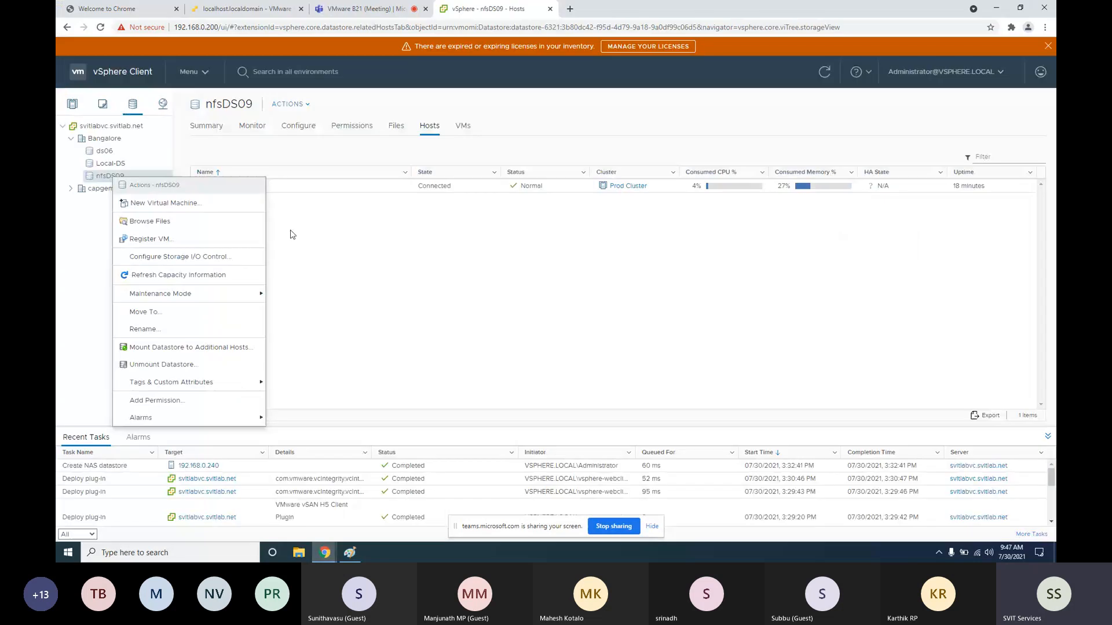
pyautogui.click(325, 288)
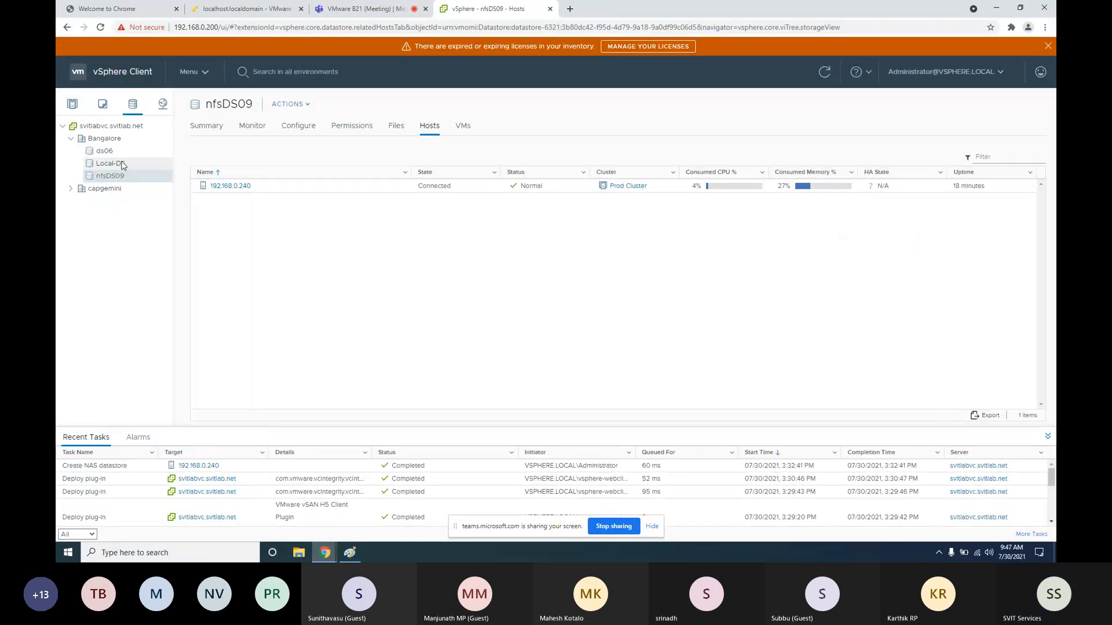
pyautogui.click(73, 105)
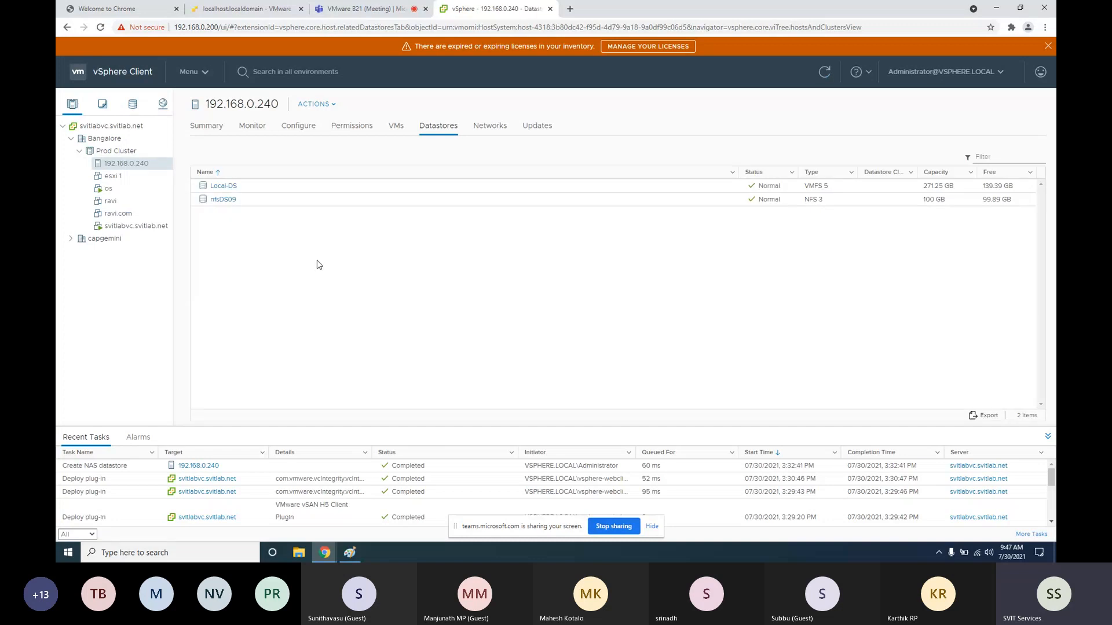
# Begin a second NFS datastore on host 192.168.0.240, accepting the NFS version, up to the folder and server fields
pyautogui.rightClick(138, 165)
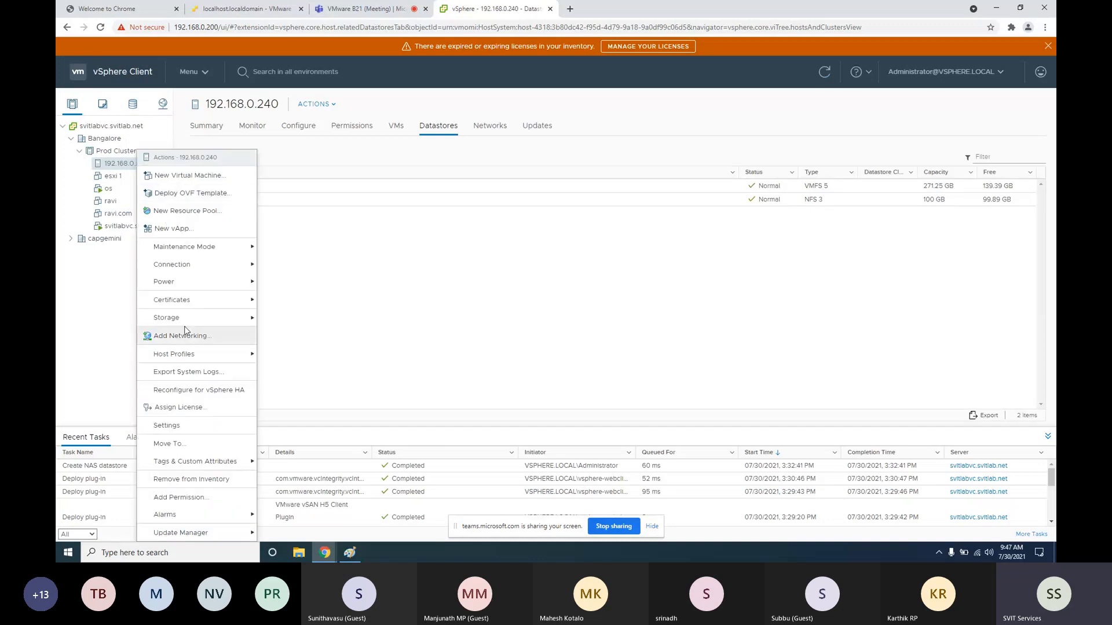
pyautogui.moveTo(250, 322)
pyautogui.click(294, 319)
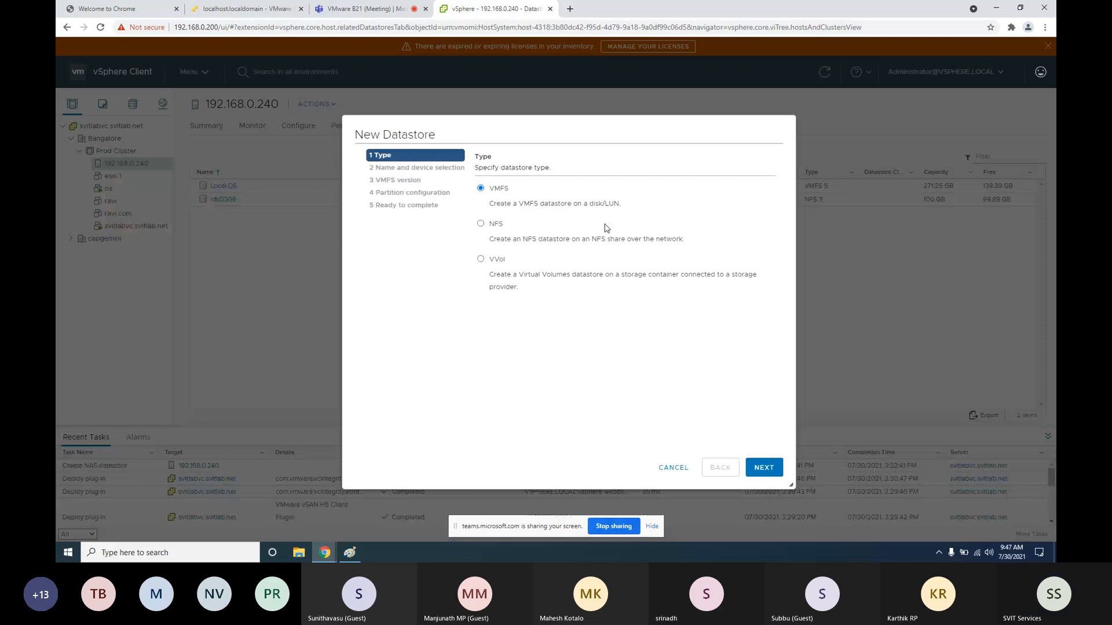
pyautogui.click(480, 224)
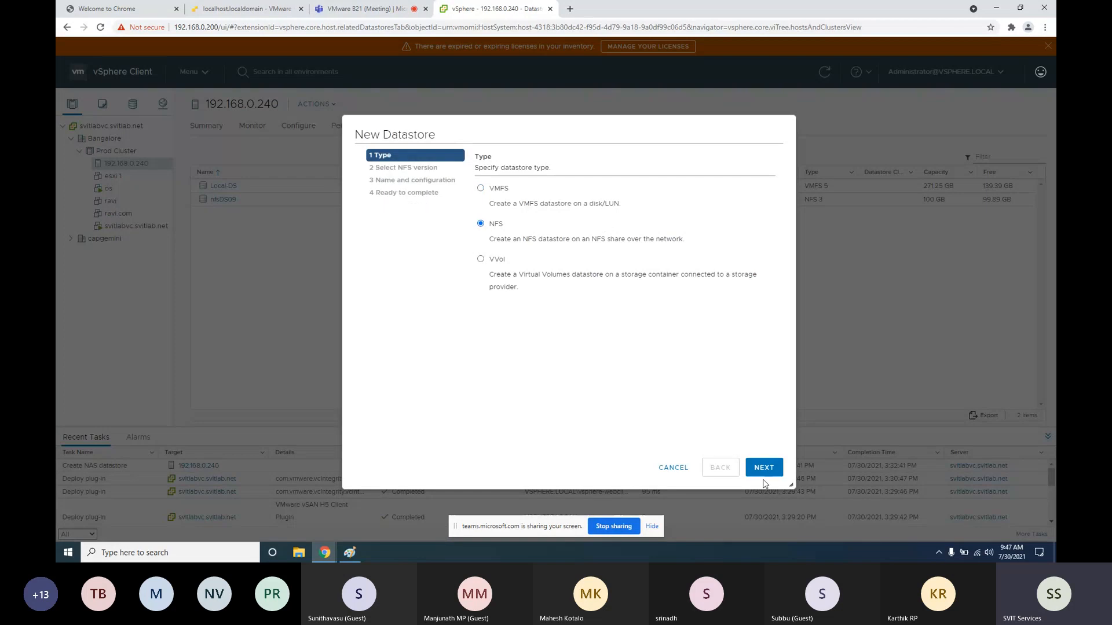
pyautogui.click(763, 469)
pyautogui.click(762, 467)
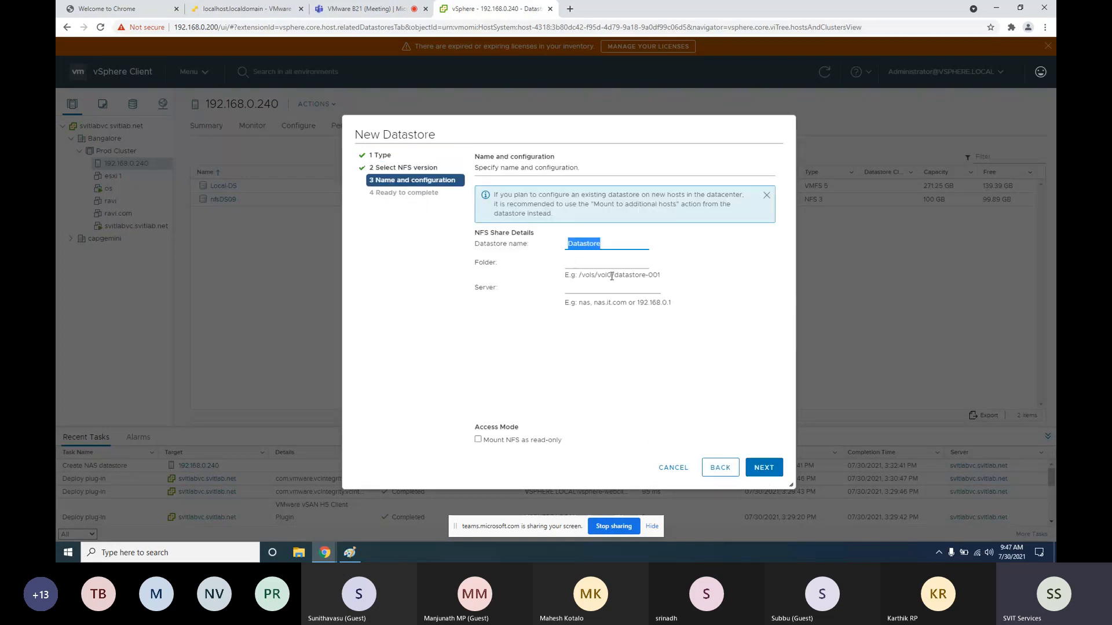
pyautogui.click(606, 269)
pyautogui.press('Tab')
# Open a browser console to the os virtual machine from the ESXi host client
pyautogui.click(247, 9)
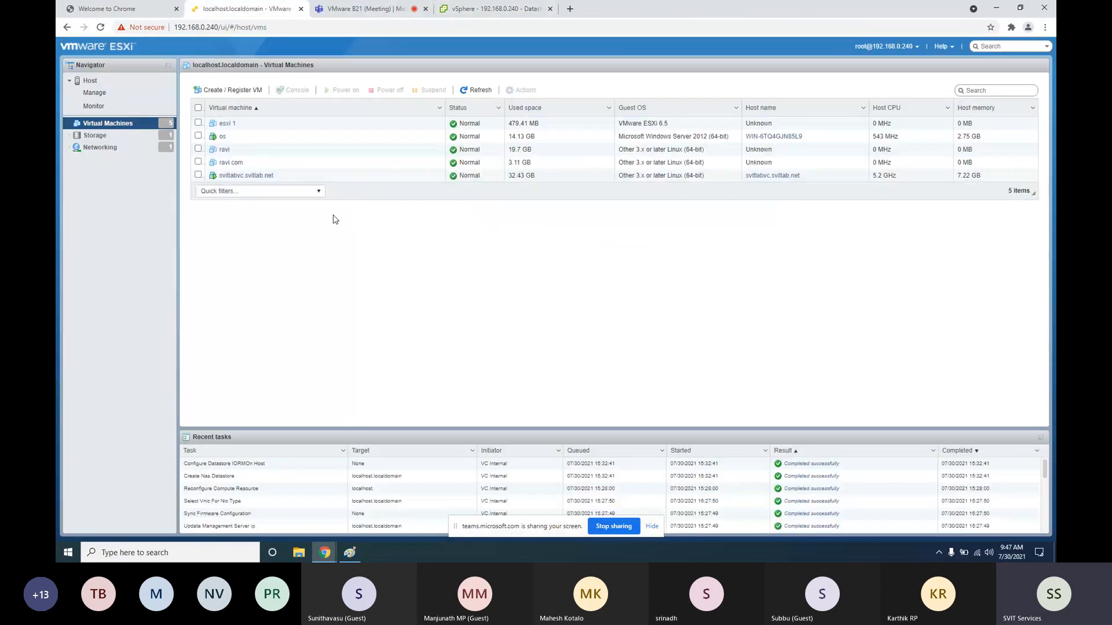
pyautogui.click(216, 136)
pyautogui.rightClick(216, 139)
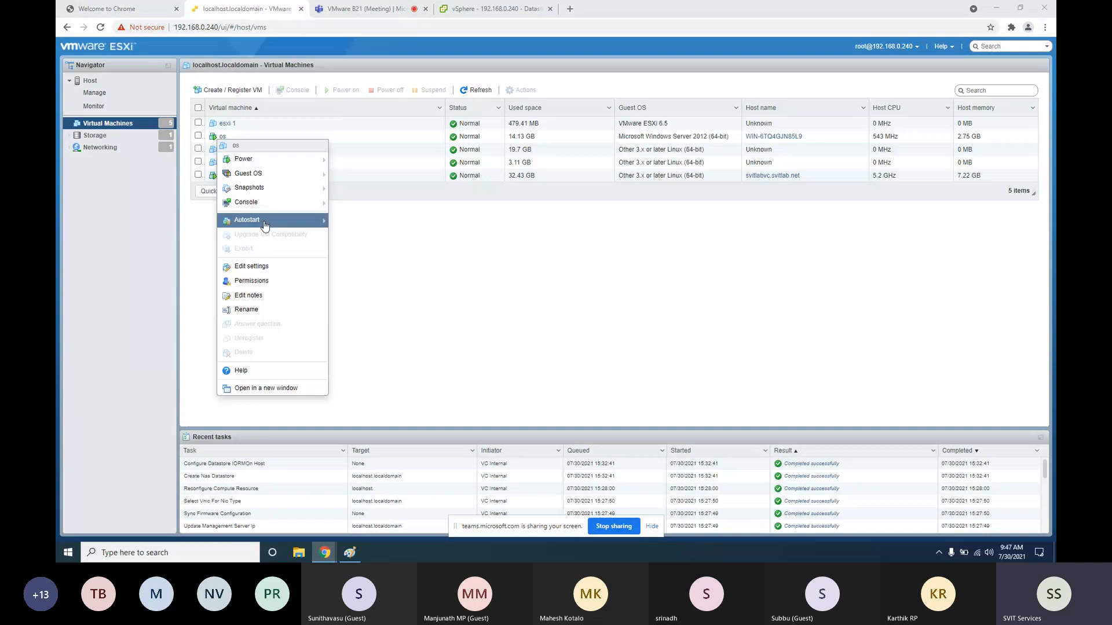
pyautogui.moveTo(255, 202)
pyautogui.click(385, 202)
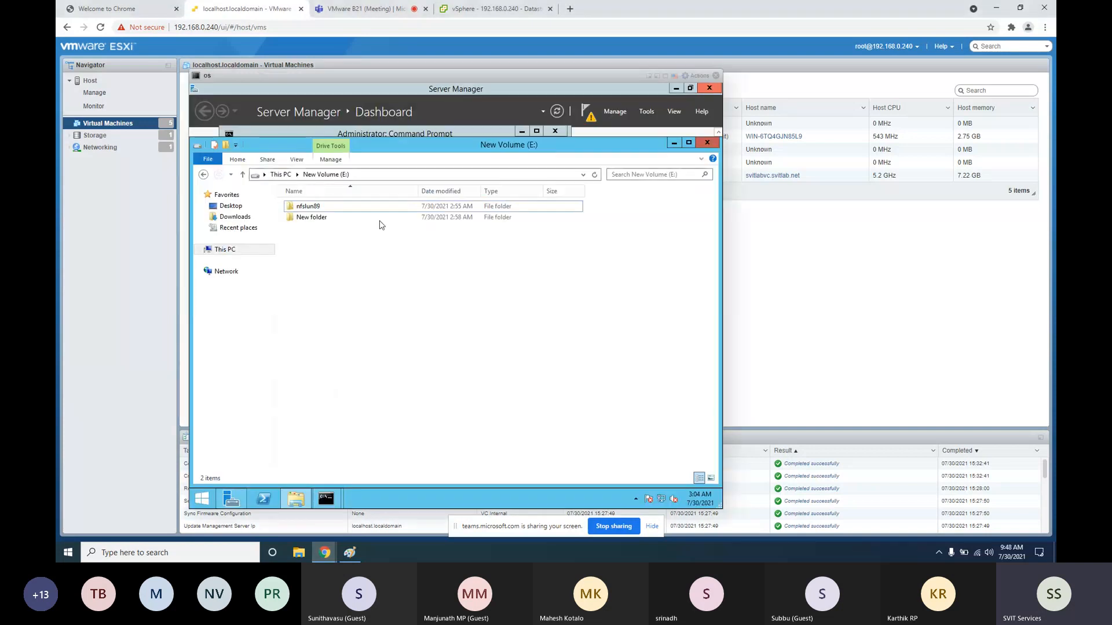
# Rename New folder to nfslun90
pyautogui.rightClick(311, 218)
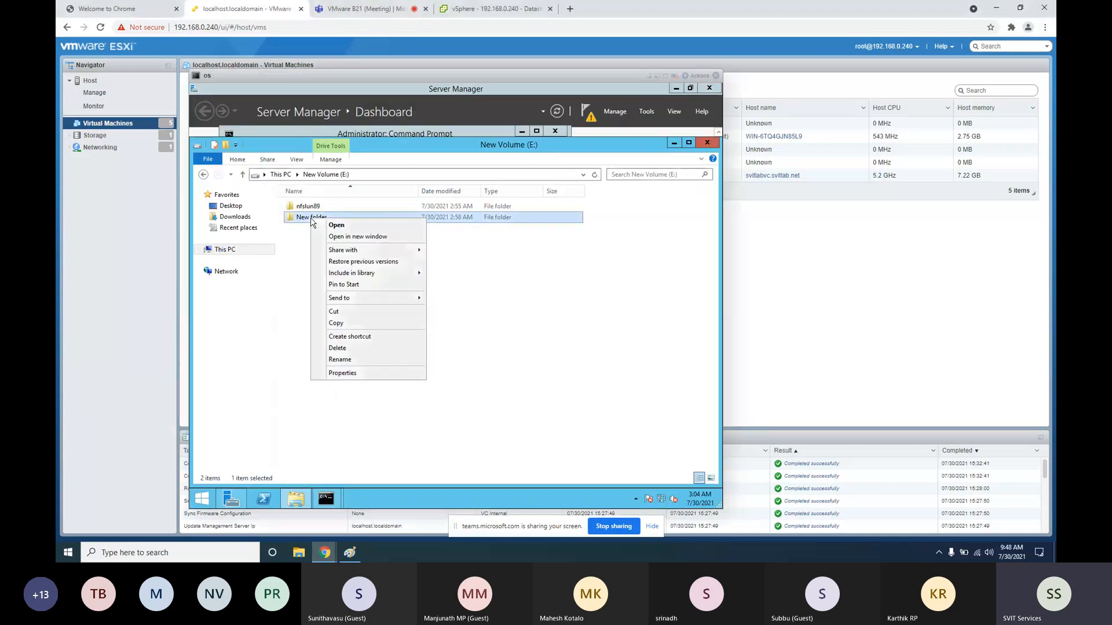
pyautogui.click(346, 360)
pyautogui.write('nfsl')
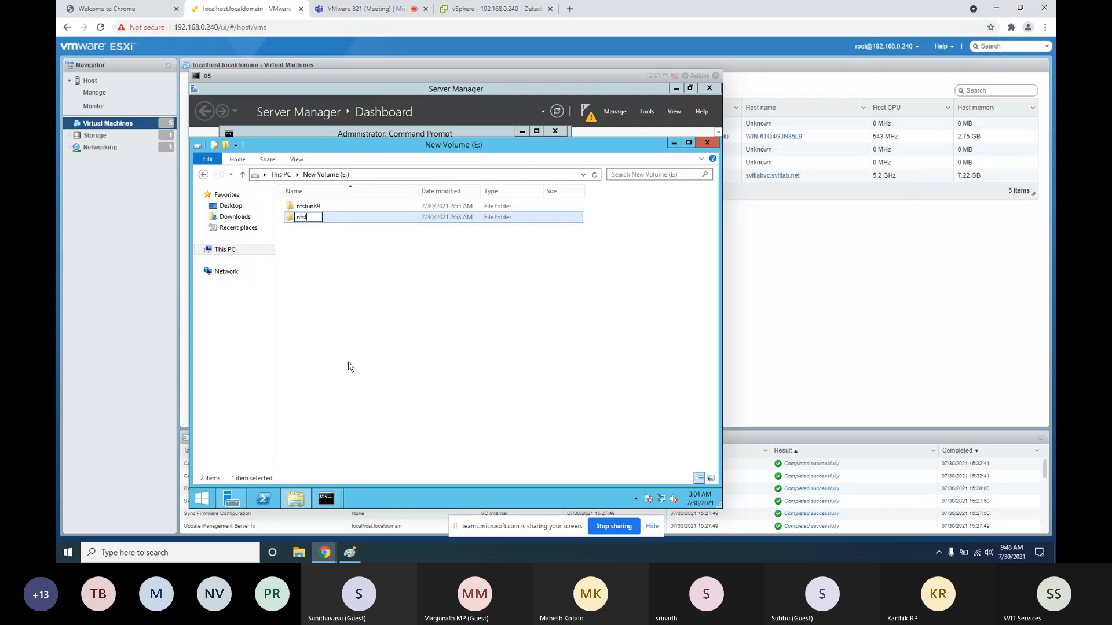
pyautogui.write('un90')
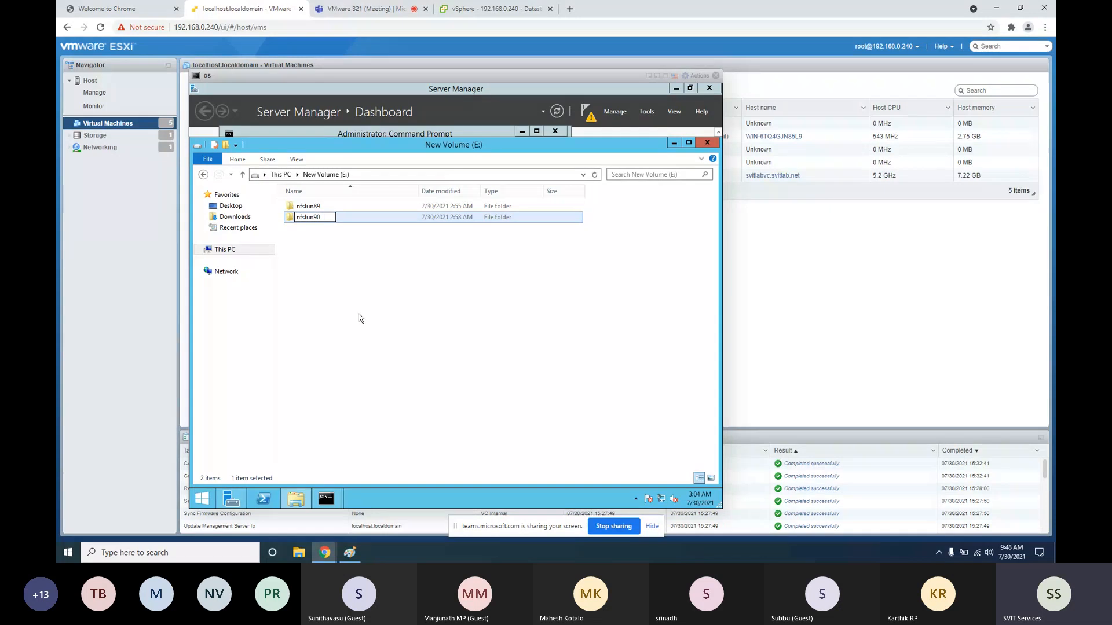
pyautogui.click(360, 315)
# Share nfslun90 over NFS with Read-Write access and root access allowed
pyautogui.rightClick(313, 220)
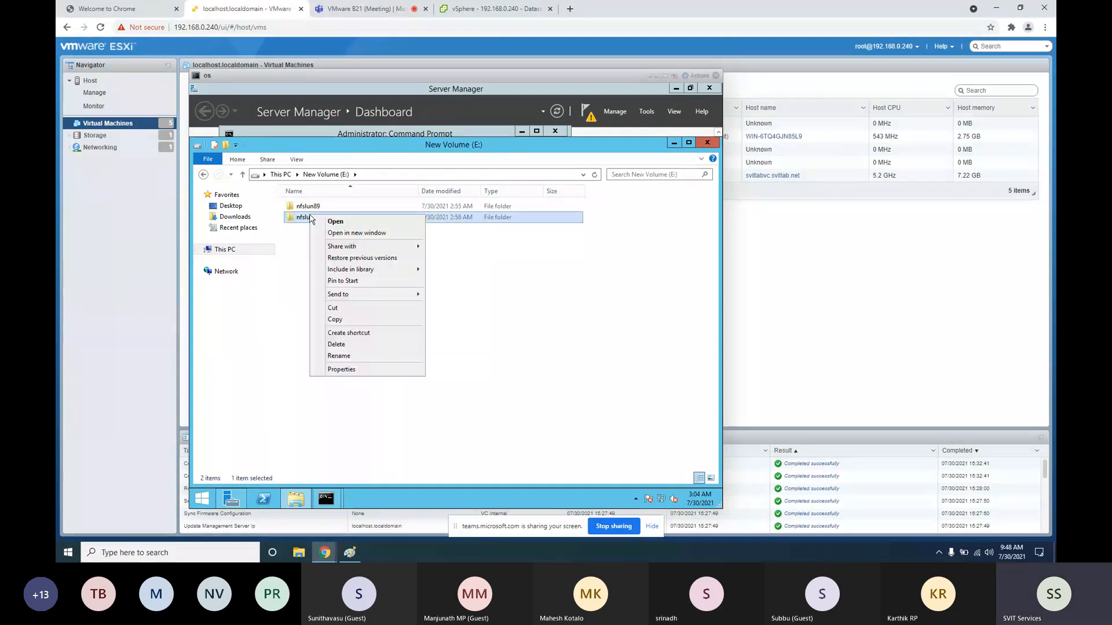
pyautogui.click(341, 373)
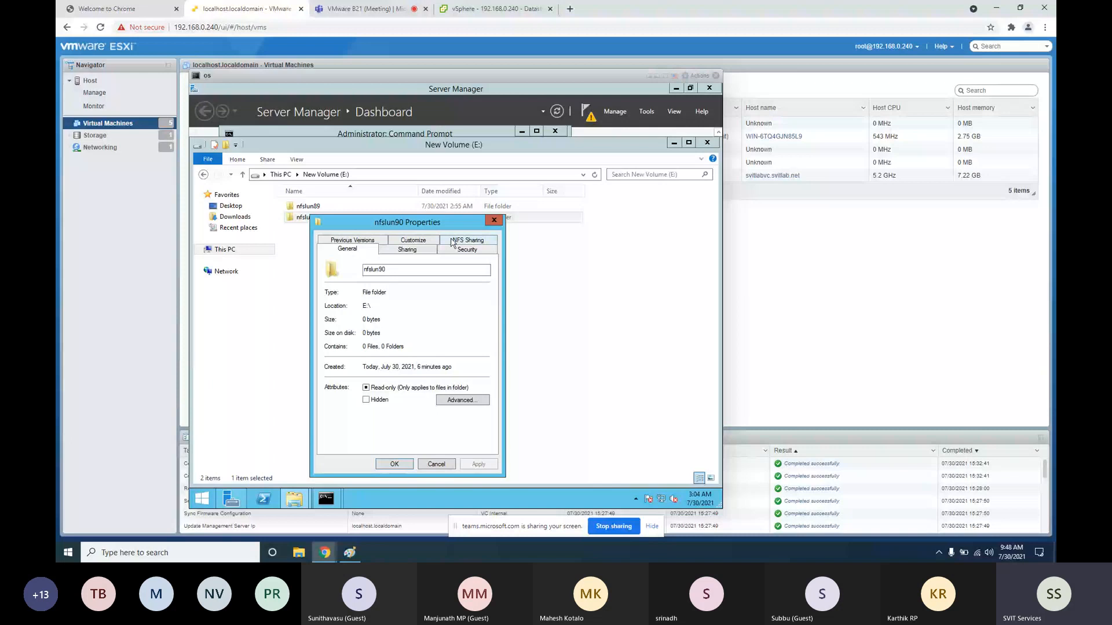
pyautogui.click(452, 242)
pyautogui.click(367, 373)
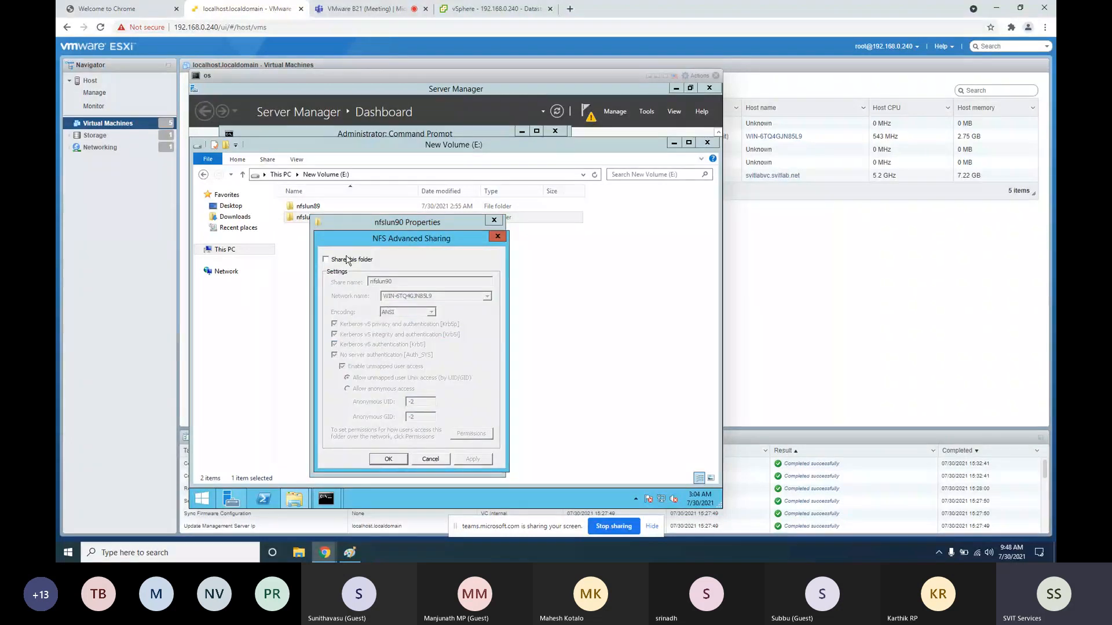
pyautogui.click(348, 260)
pyautogui.click(471, 433)
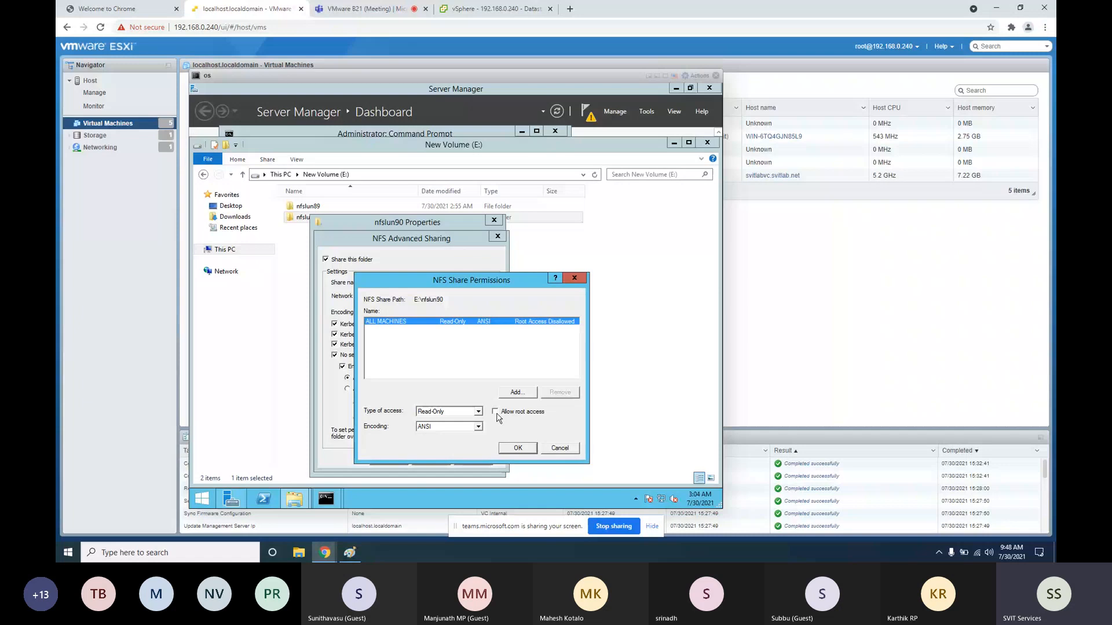
pyautogui.click(496, 412)
pyautogui.click(479, 411)
pyautogui.click(431, 438)
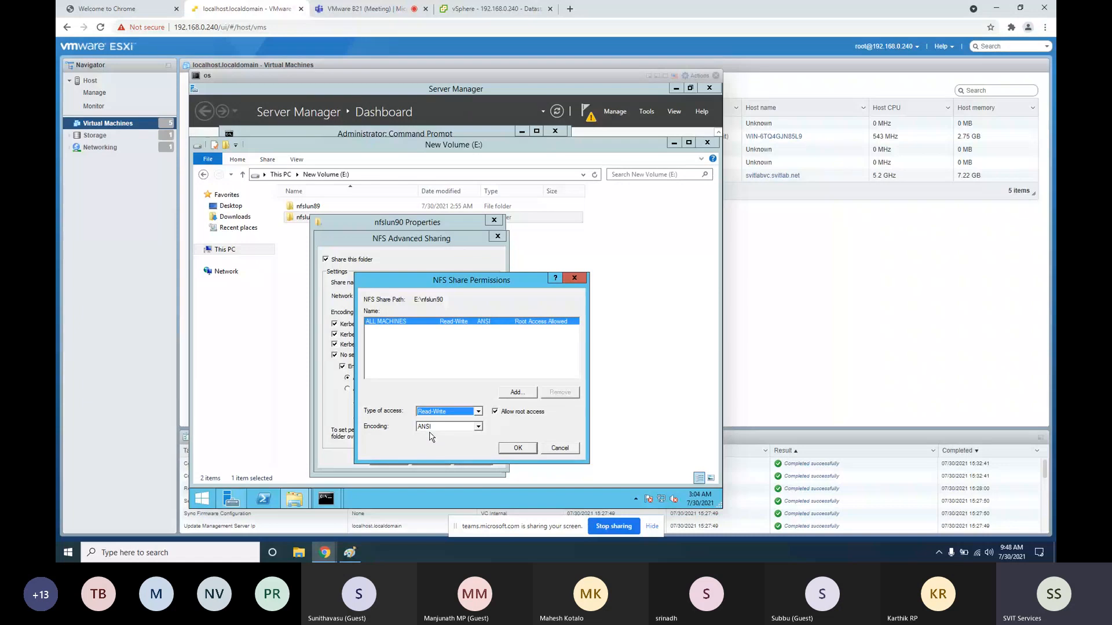
pyautogui.click(518, 448)
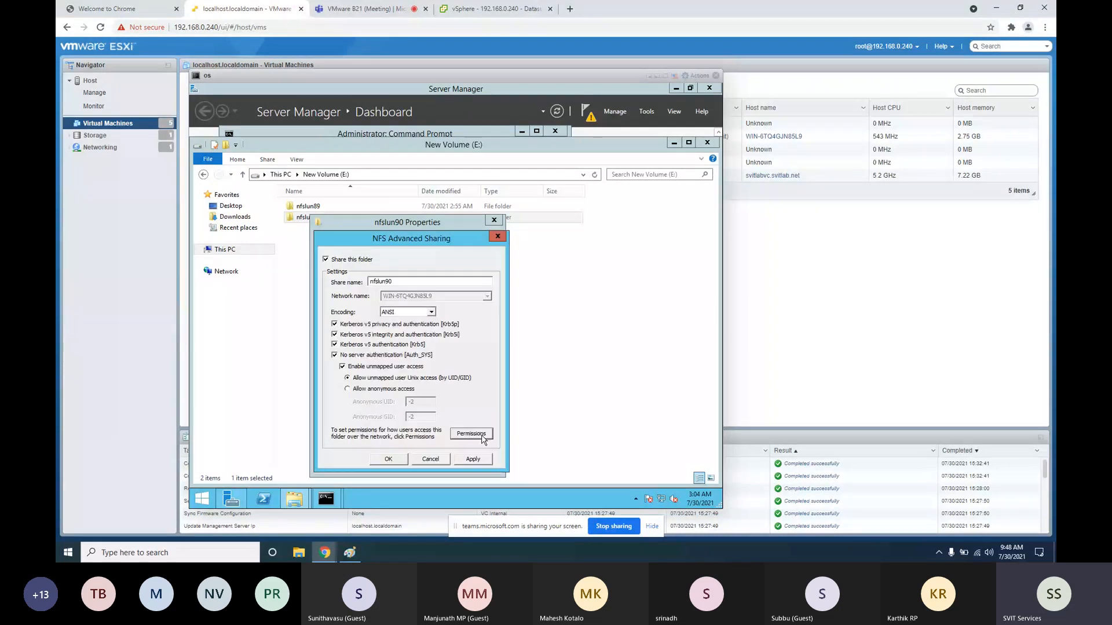
pyautogui.click(391, 459)
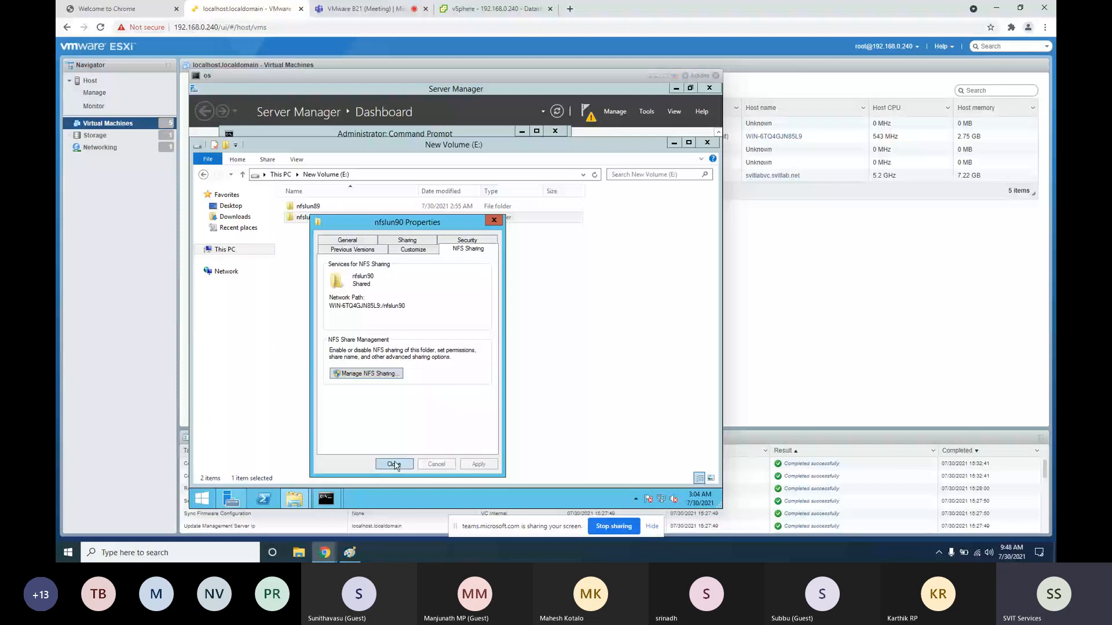
pyautogui.click(394, 465)
# Close the VM console and, back in the New Datastore wizard, name the datastore nfsDS90
pyautogui.click(716, 76)
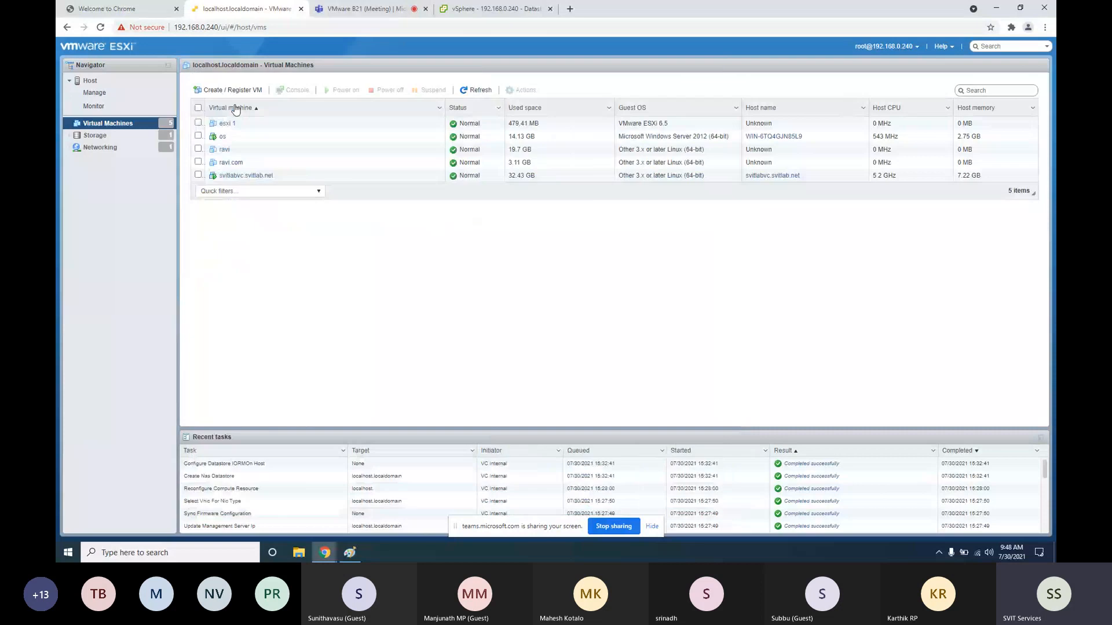
pyautogui.click(492, 9)
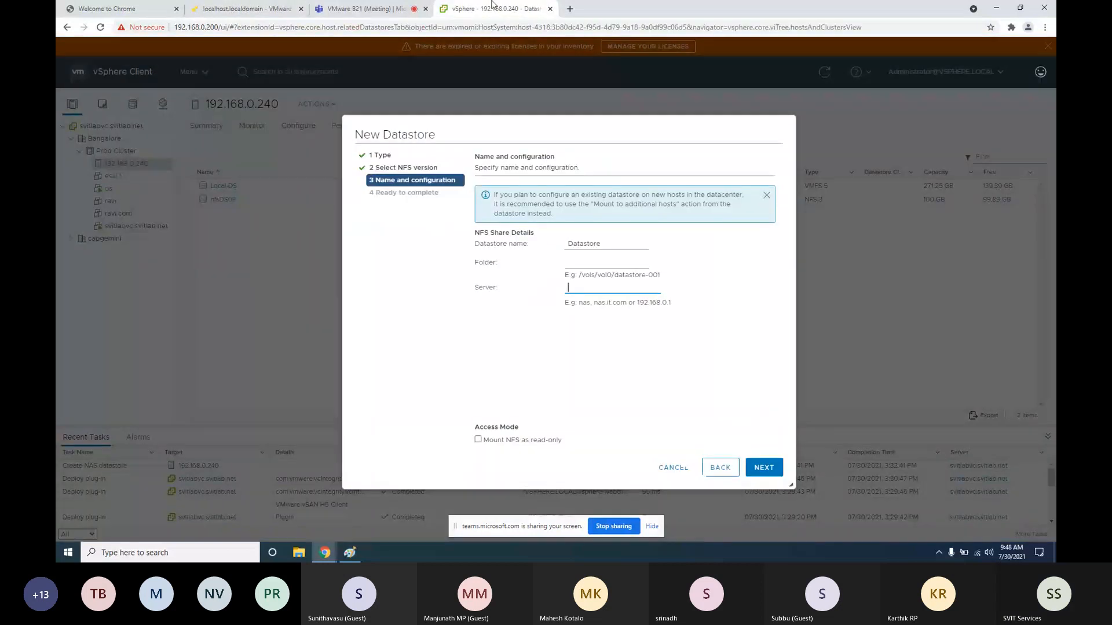
pyautogui.doubleClick(618, 251)
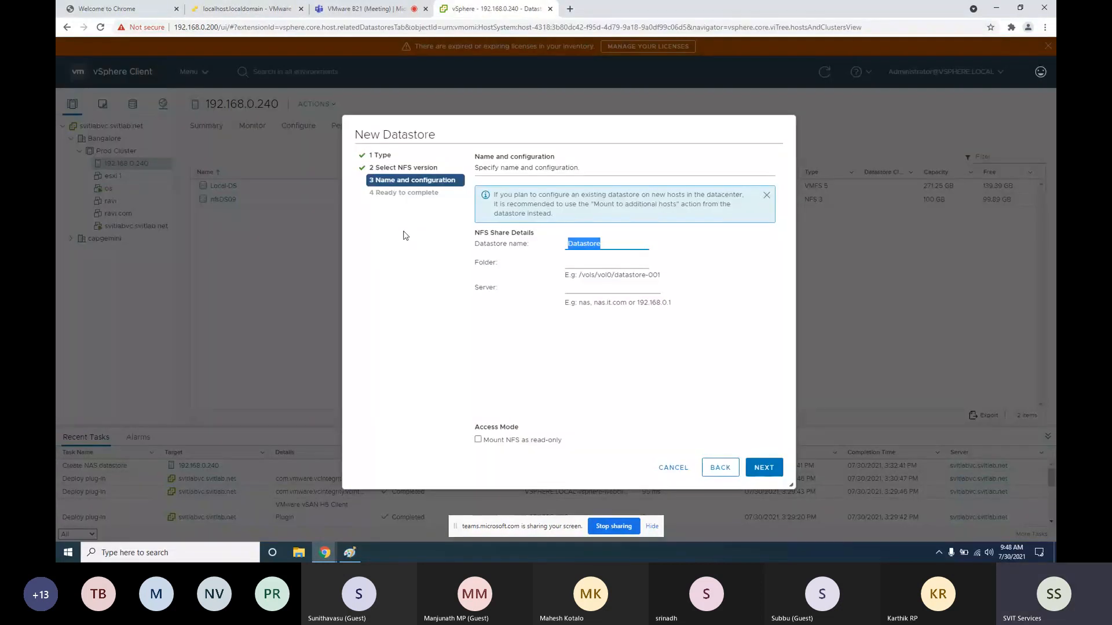
pyautogui.write('nfsDS90')
# Enter folder nfslun90 and NFS server 192.168.0.148, then continue to the ready-to-complete summary
pyautogui.press('Tab')
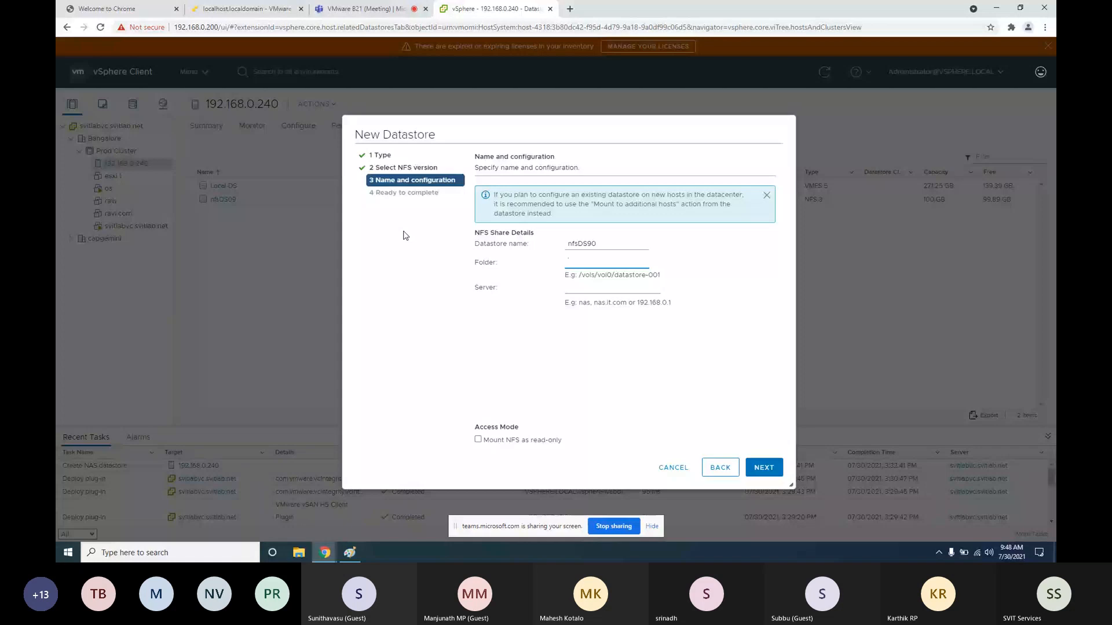
pyautogui.write('nfs')
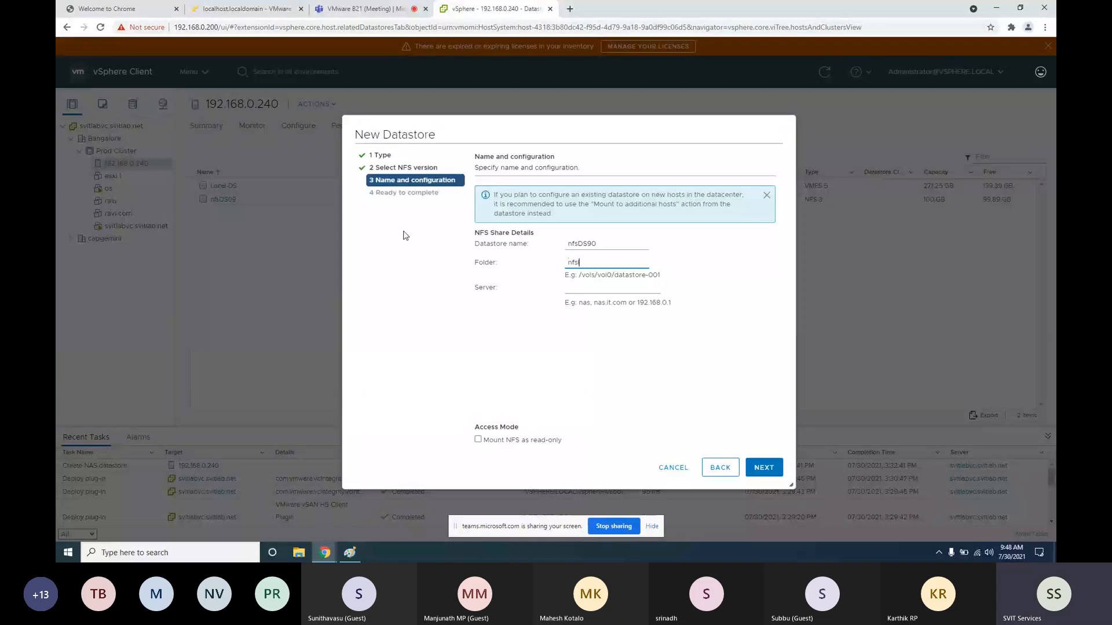
pyautogui.write('lun90')
pyautogui.click(586, 288)
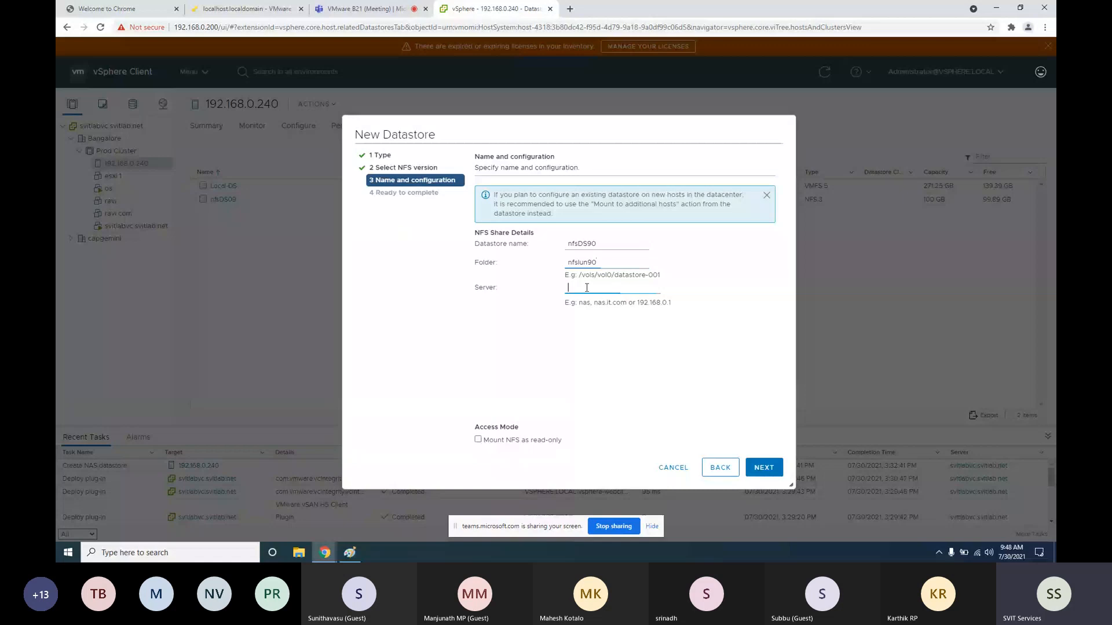
pyautogui.write('192.168.0')
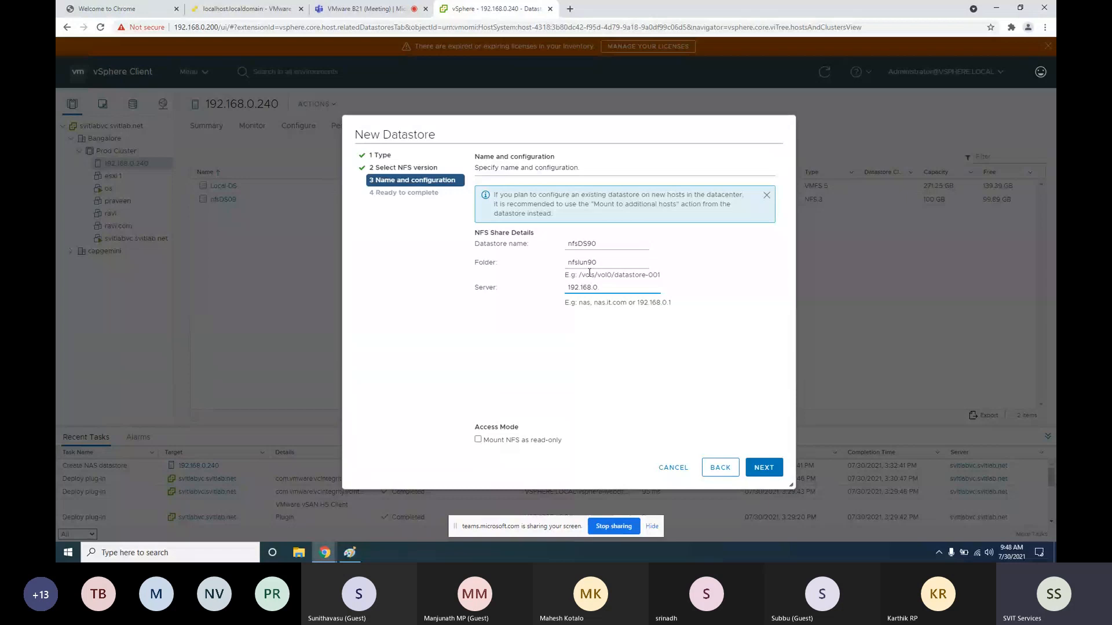
pyautogui.write('.148')
pyautogui.click(764, 468)
pyautogui.click(764, 468)
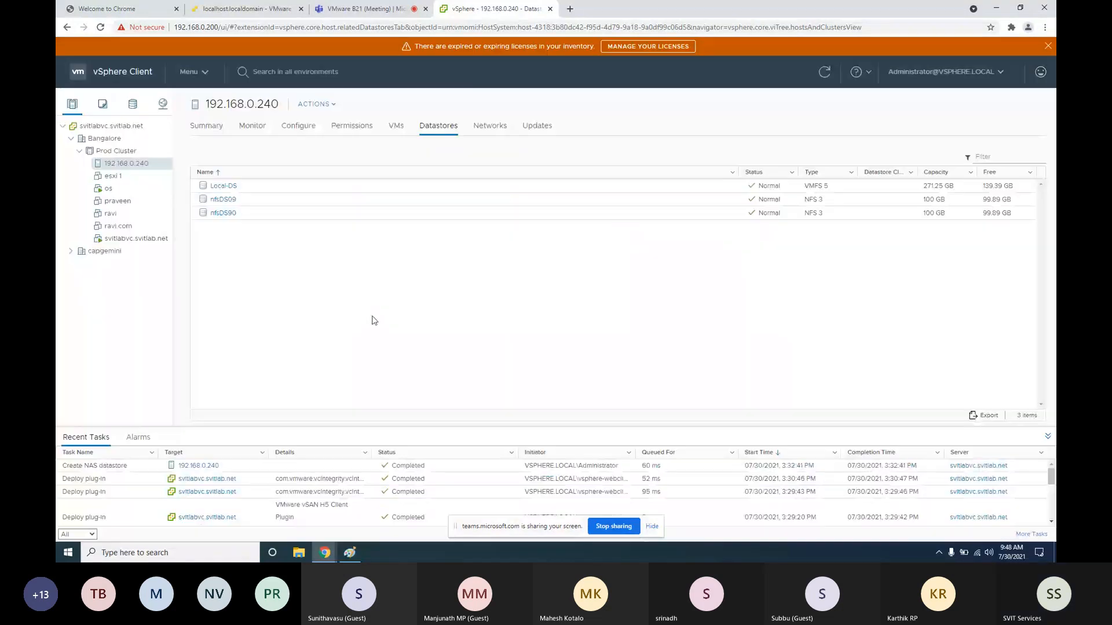